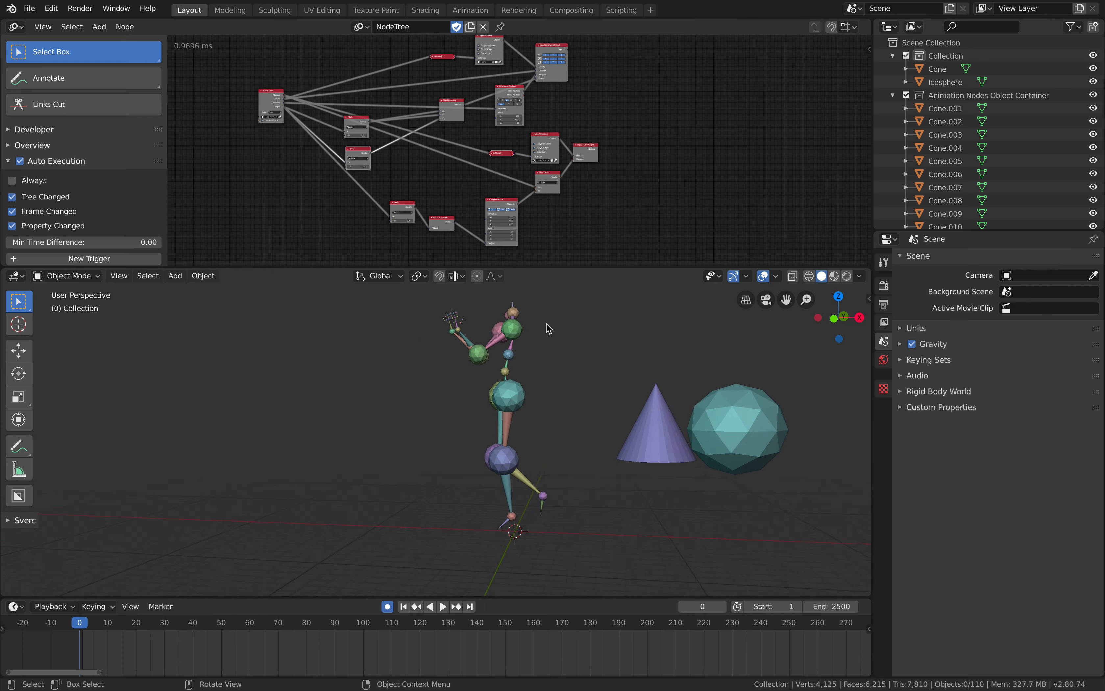
# Select the icosphere standing beside the dummy
pyautogui.hscroll(5, 547, 324)
pyautogui.hscroll(-5, 547, 323)
pyautogui.click(684, 407)
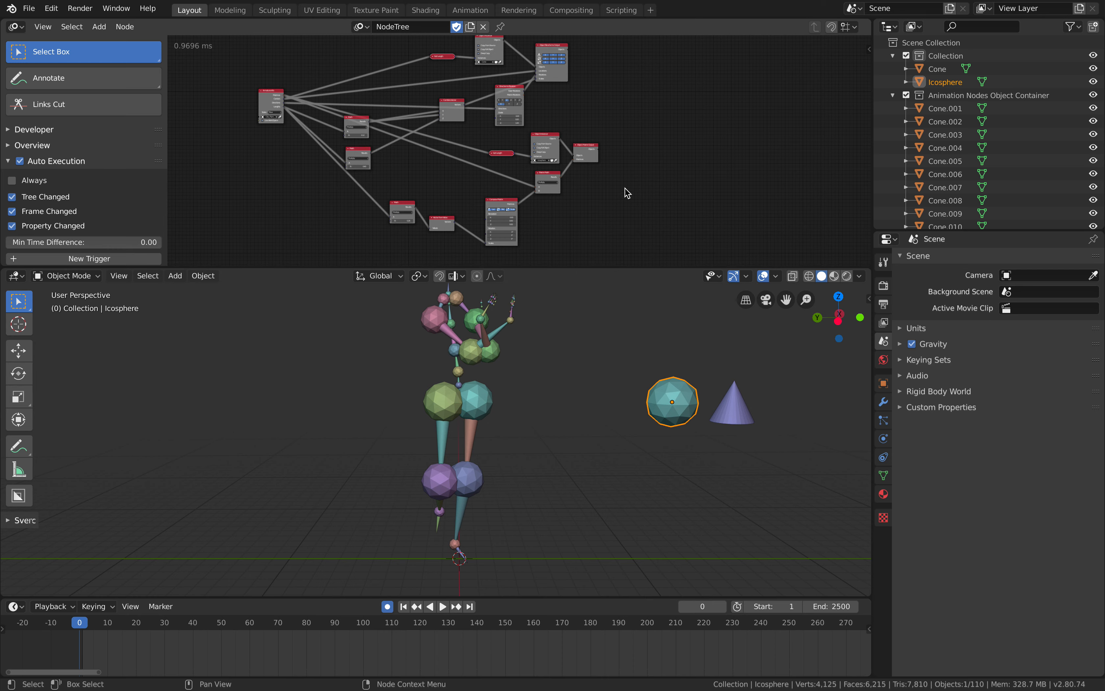
# Display the advanced node settings of the cone's Object Instancer node
pyautogui.scroll(4, 626, 194)
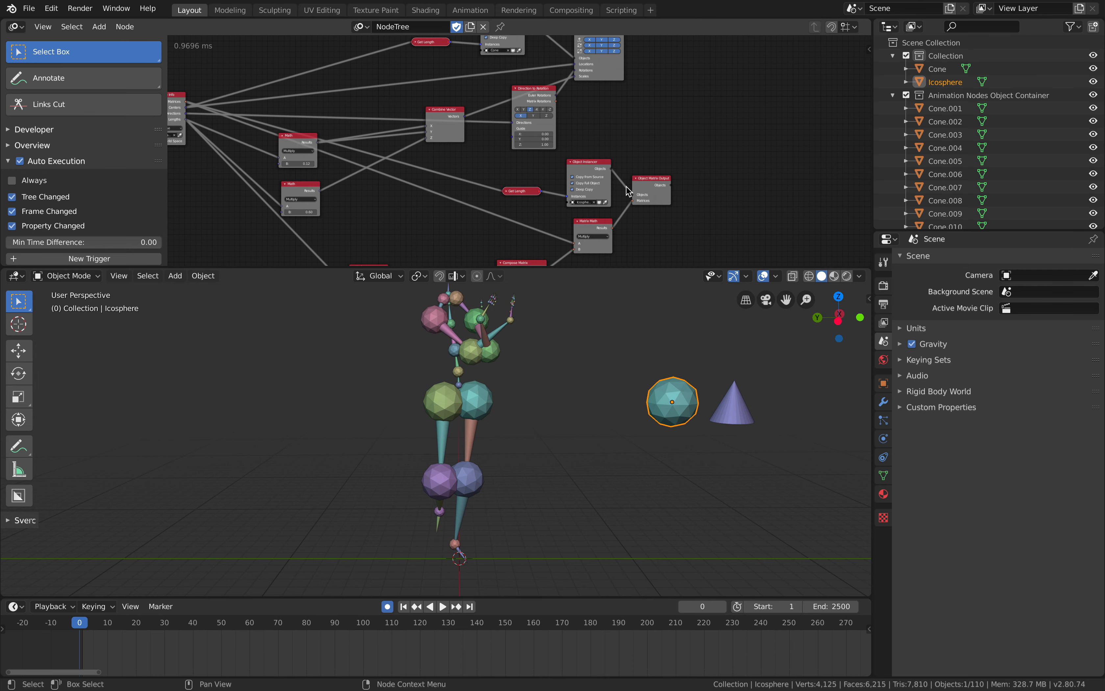
pyautogui.scroll(2, 627, 189)
pyautogui.hscroll(2, 652, 154)
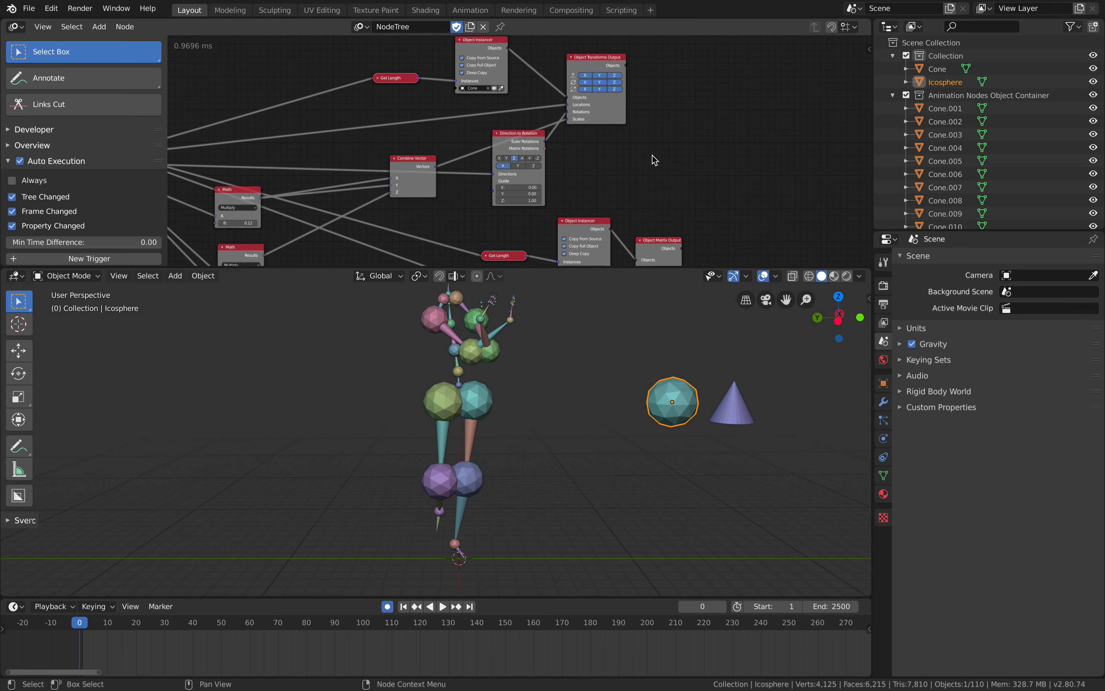
pyautogui.click(868, 49)
pyautogui.moveTo(637, 142); pyautogui.dragTo(621, 156, button='middle')
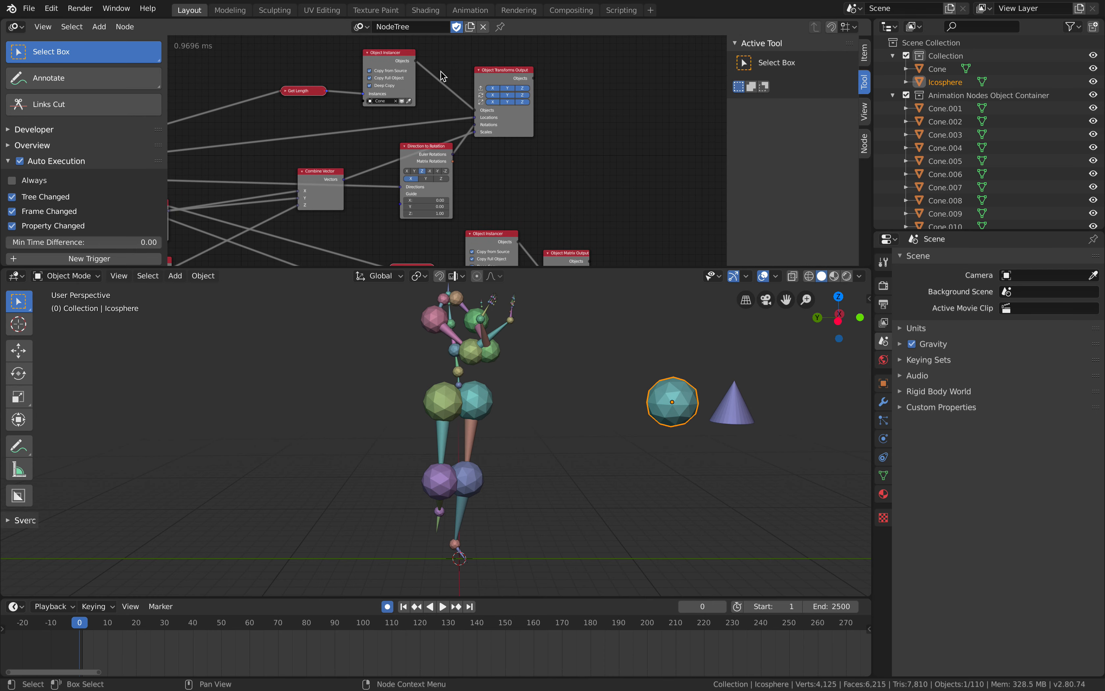
pyautogui.click(395, 56)
pyautogui.click(865, 52)
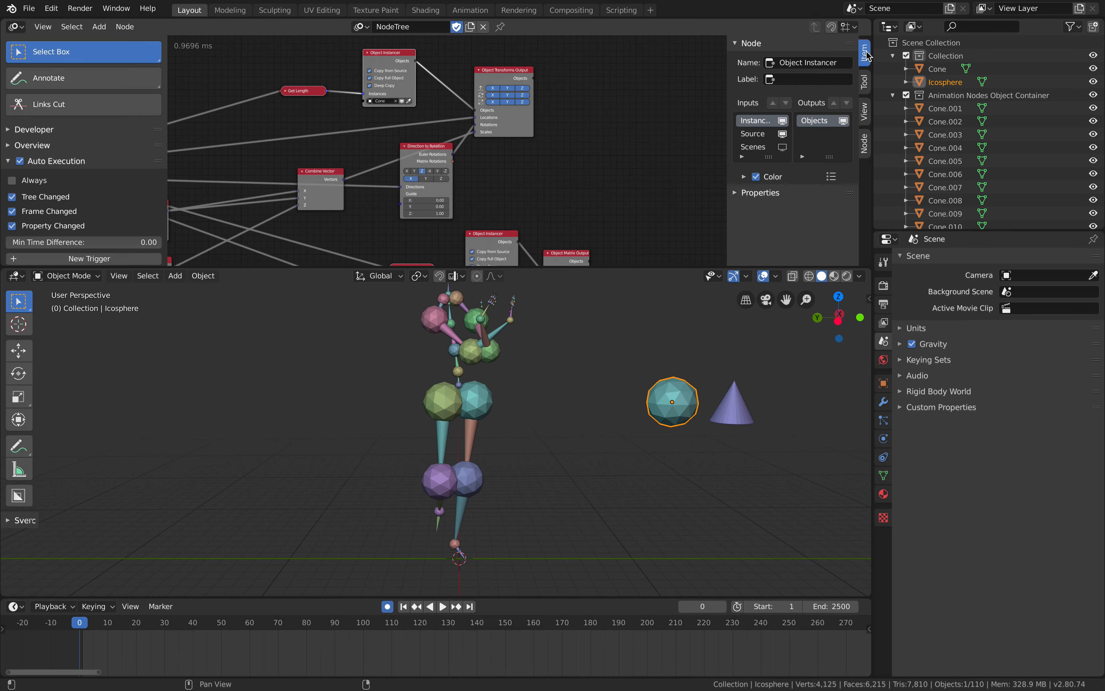
pyautogui.click(864, 143)
pyautogui.click(864, 111)
pyautogui.click(864, 82)
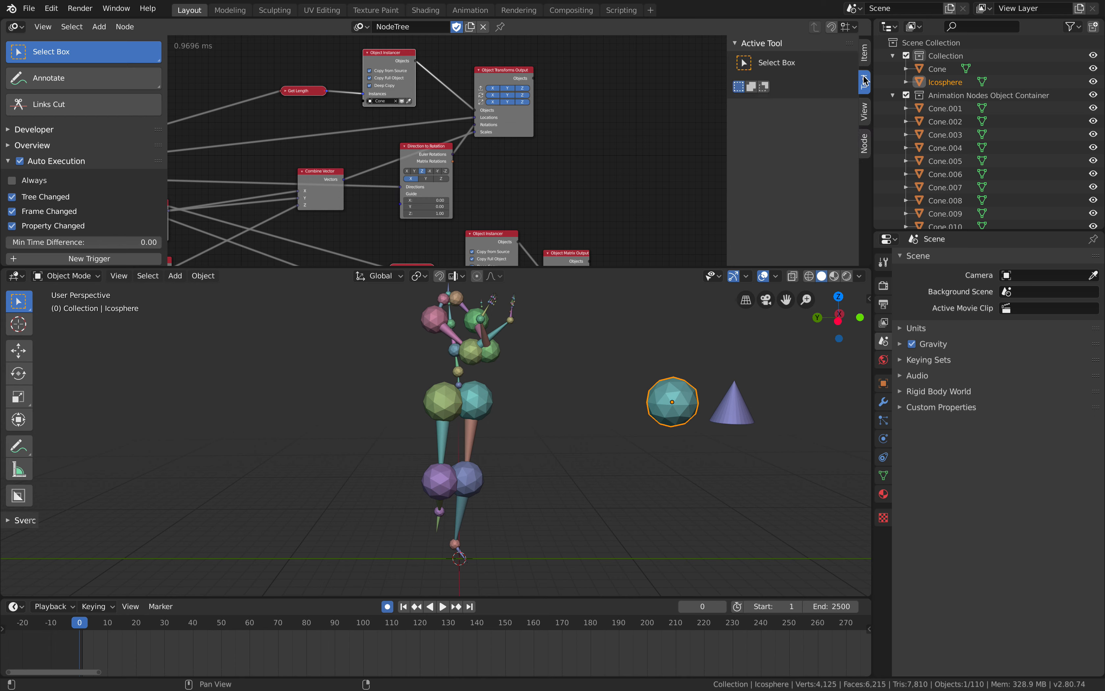
pyautogui.click(865, 55)
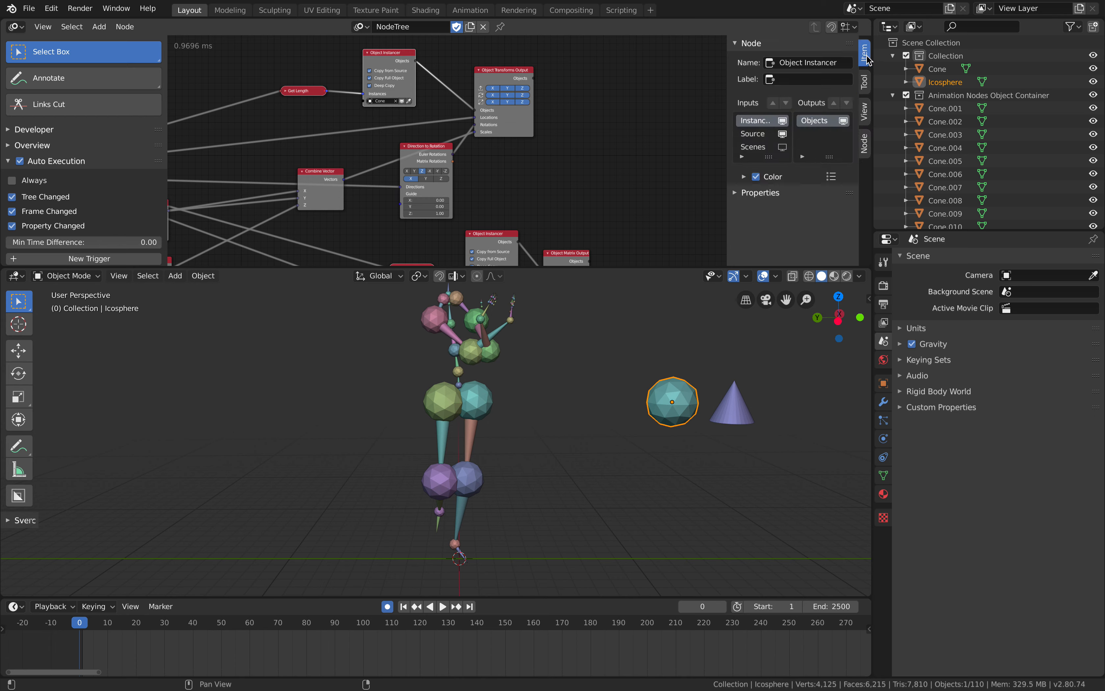
pyautogui.click(791, 193)
pyautogui.click(865, 146)
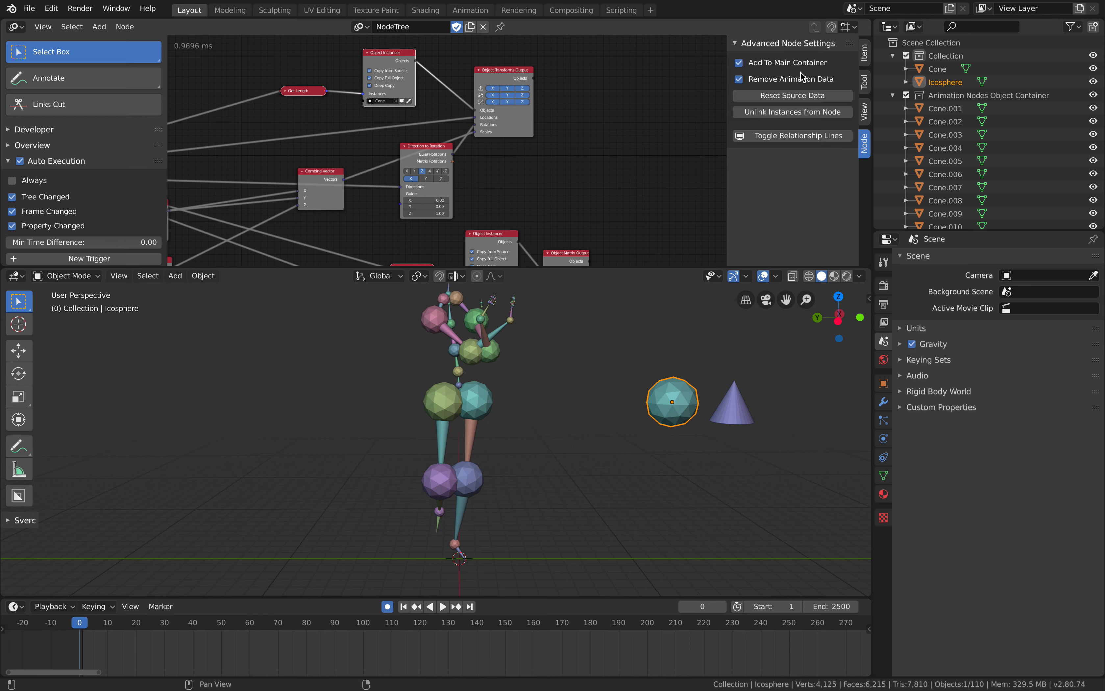
# Unlink the generated instances from both Object Instancer nodes, the cone's and the icosphere's
pyautogui.click(771, 113)
pyautogui.click(776, 114)
pyautogui.moveTo(497, 244); pyautogui.dragTo(519, 155, button='middle')
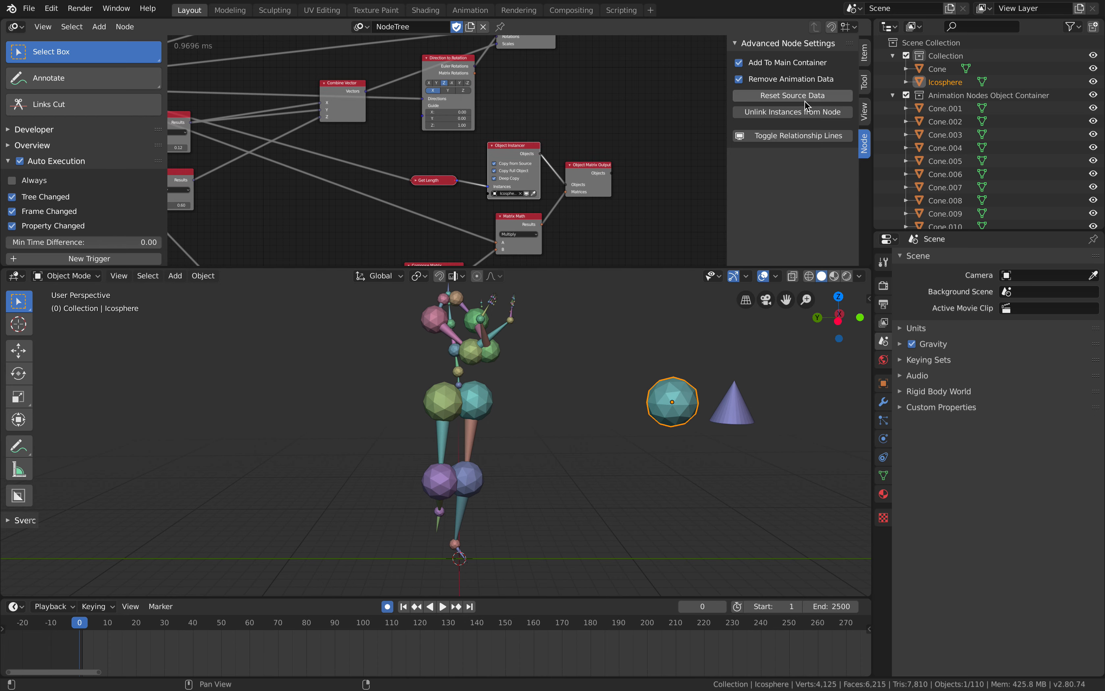
pyautogui.click(787, 112)
pyautogui.click(773, 115)
# Delete every node from the Animation Nodes node tree
pyautogui.scroll(-3, 610, 127)
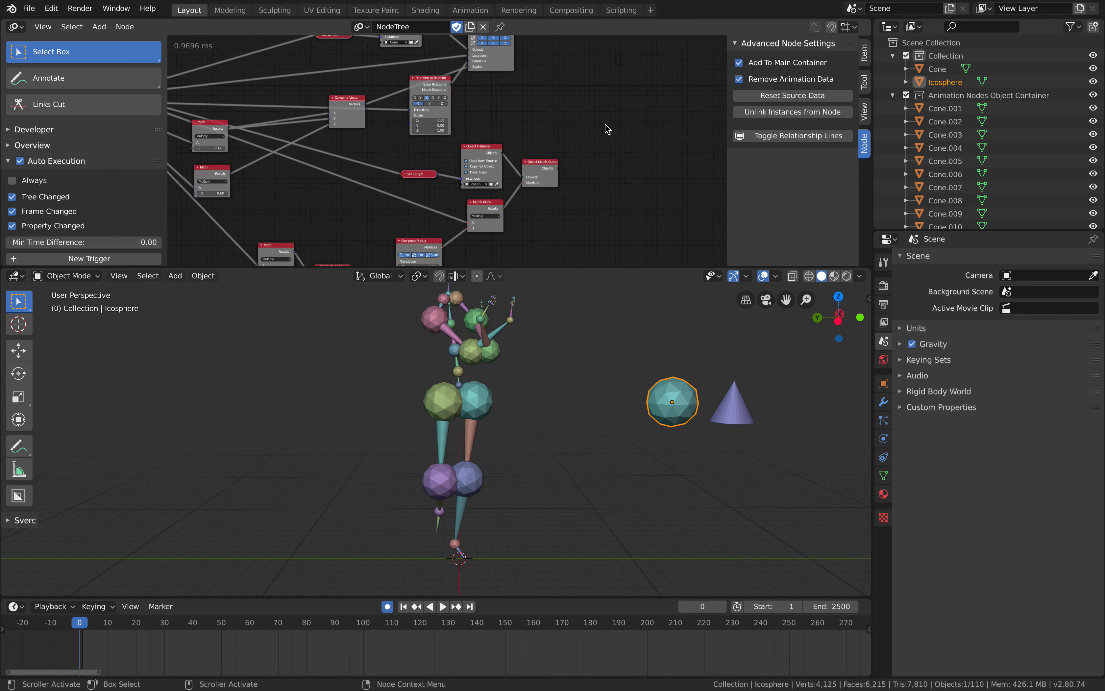
pyautogui.press('a')
pyautogui.press('x')
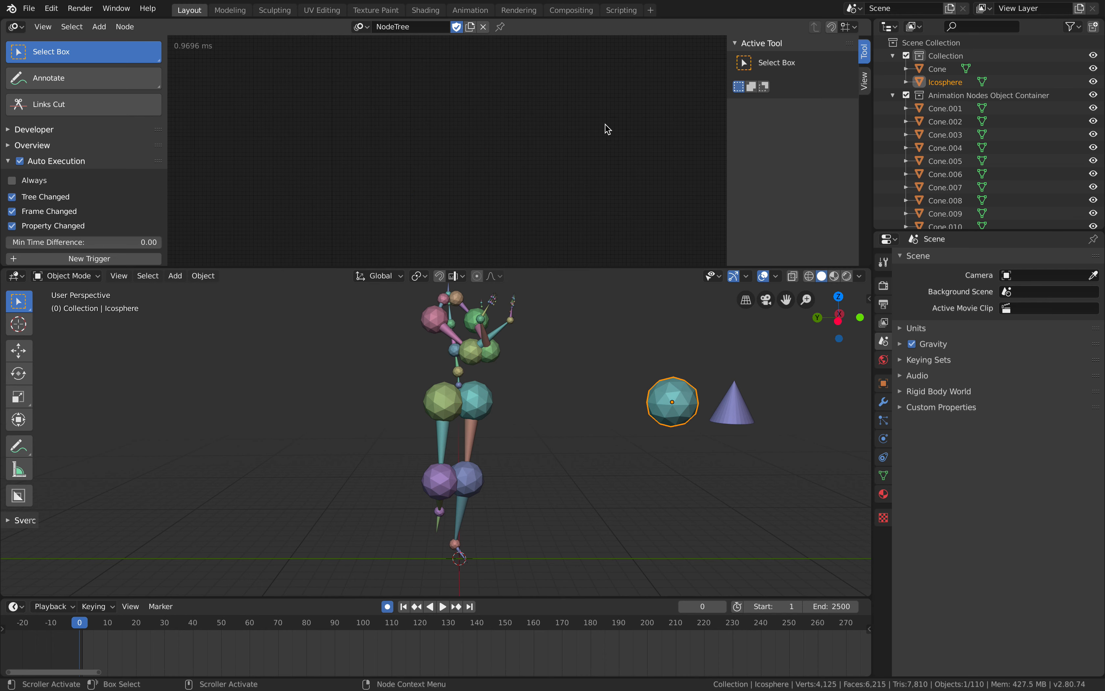
# Delete the source icosphere and the source cone beside the dummy from the scene
pyautogui.press('x')
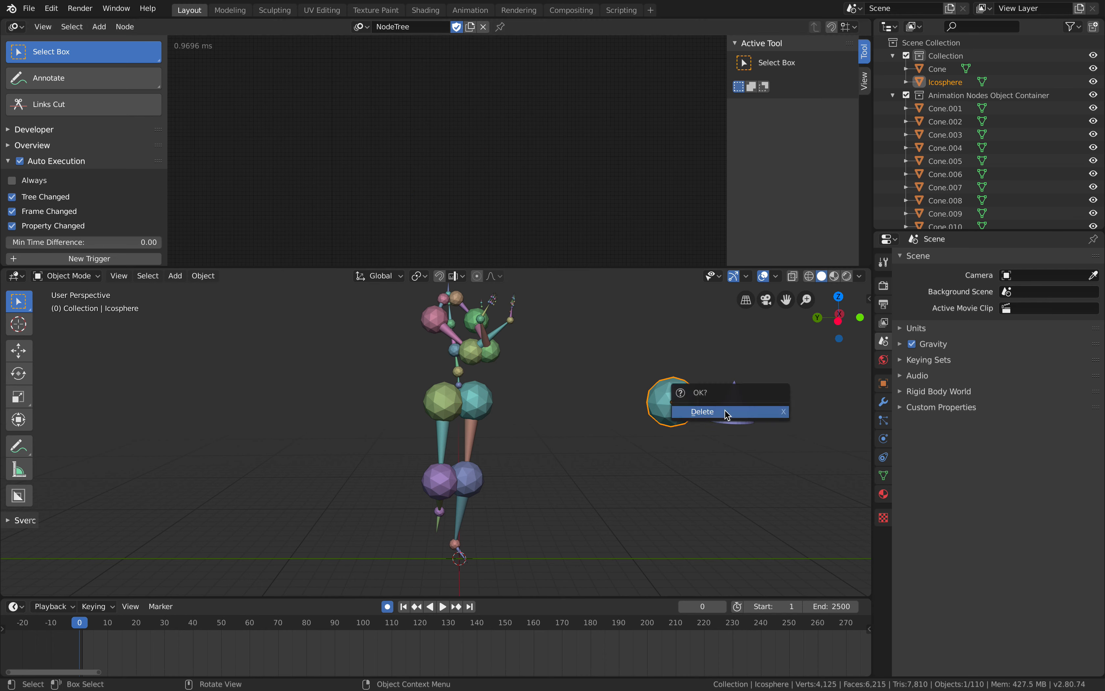
pyautogui.click(724, 414)
pyautogui.click(728, 409)
pyautogui.press('x')
pyautogui.click(729, 411)
# Save the current file under its existing name
pyautogui.moveTo(606, 395); pyautogui.dragTo(605, 395, button='middle')
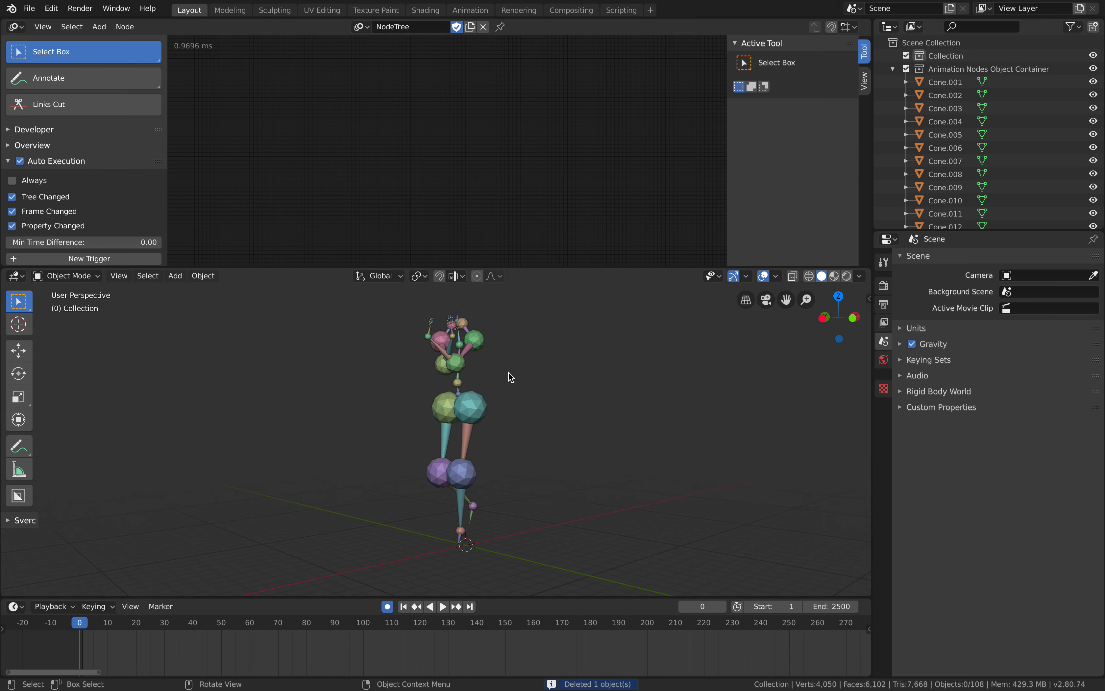
pyautogui.scroll(1, 529, 374)
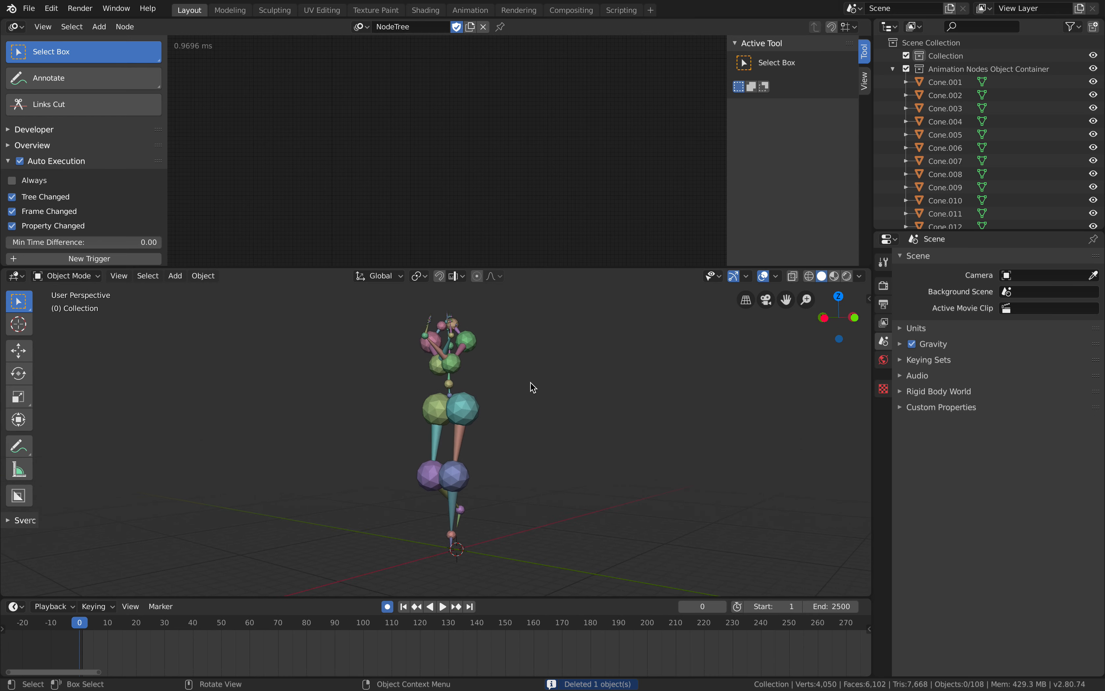
pyautogui.hotkey('ctrl', 's')
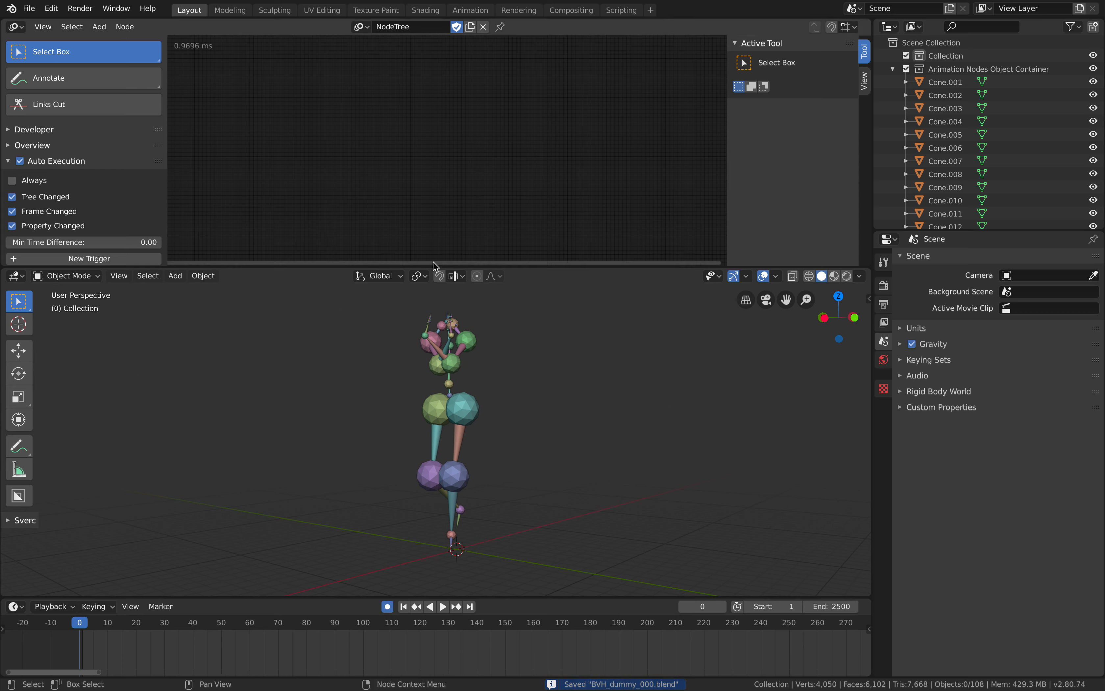
# Save a new version of the file to the Desktop as BVH_dummy_colorful_001.blend
pyautogui.moveTo(515, 386); pyautogui.dragTo(515, 387, button='middle')
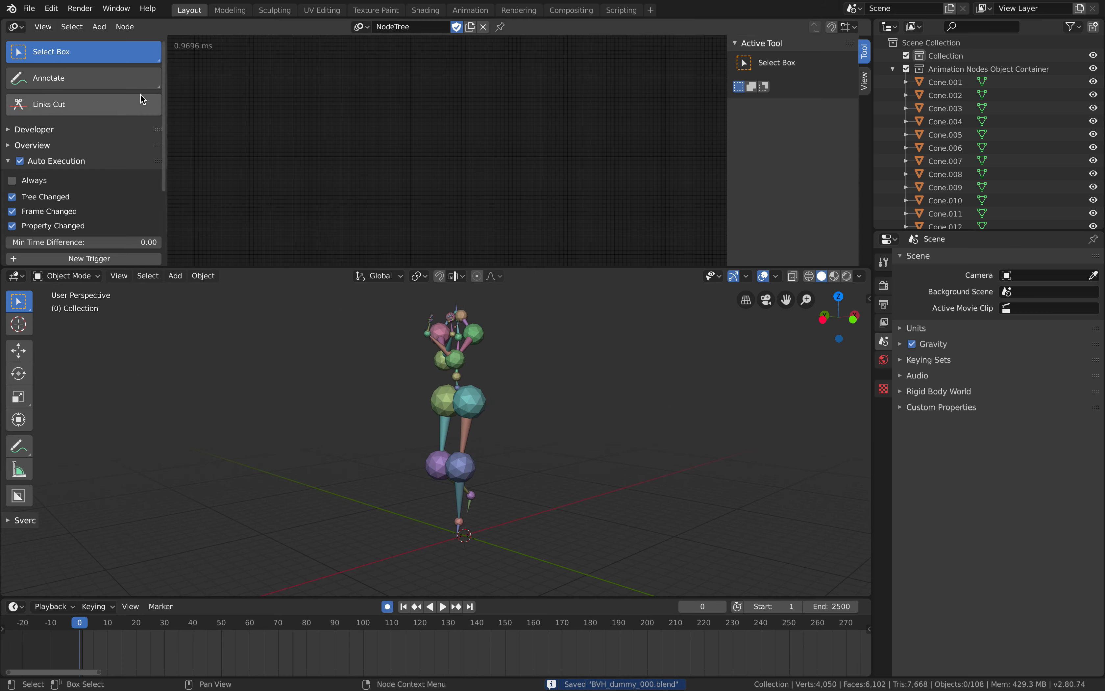
pyautogui.click(29, 8)
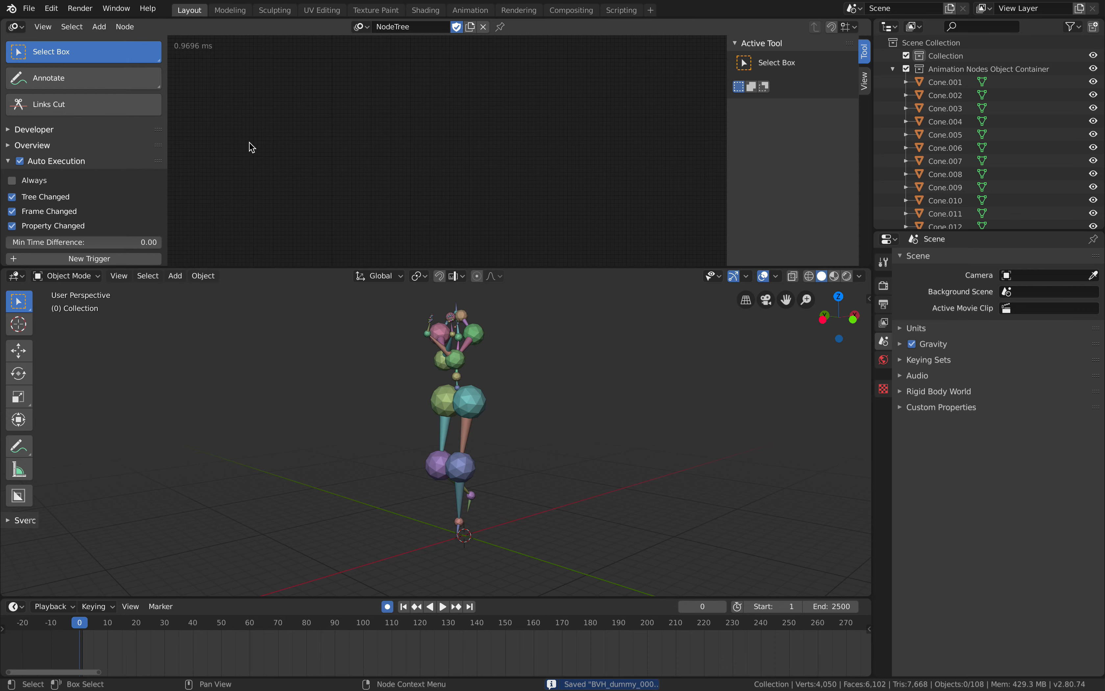
pyautogui.click(29, 8)
pyautogui.click(50, 110)
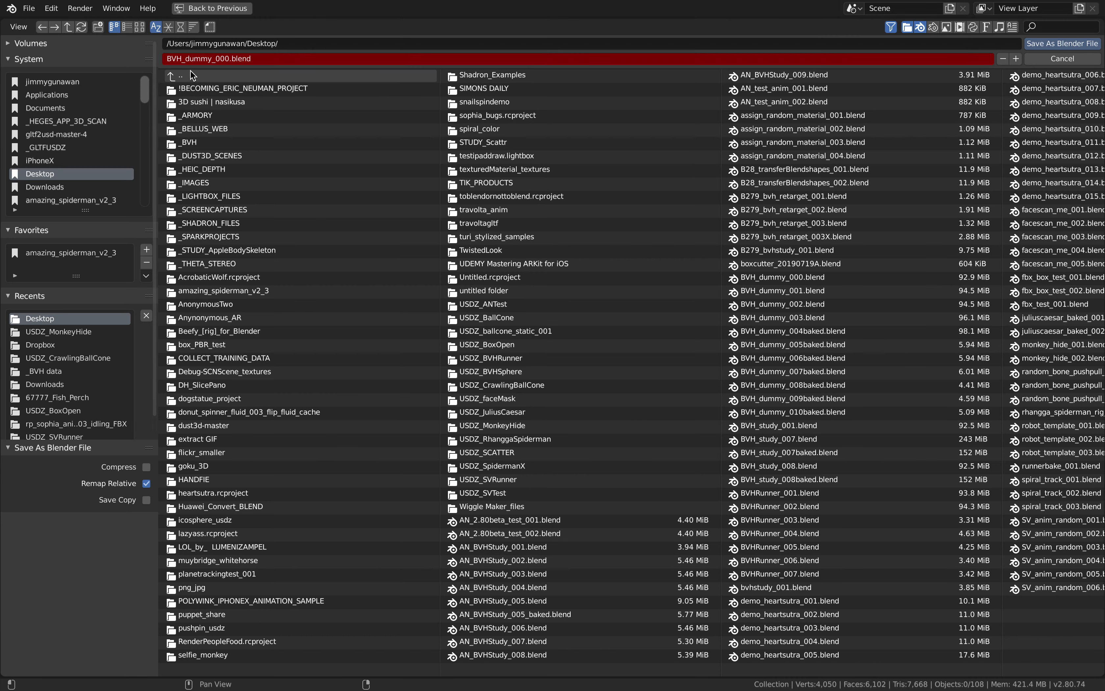
pyautogui.moveTo(230, 58); pyautogui.dragTo(133, 56)
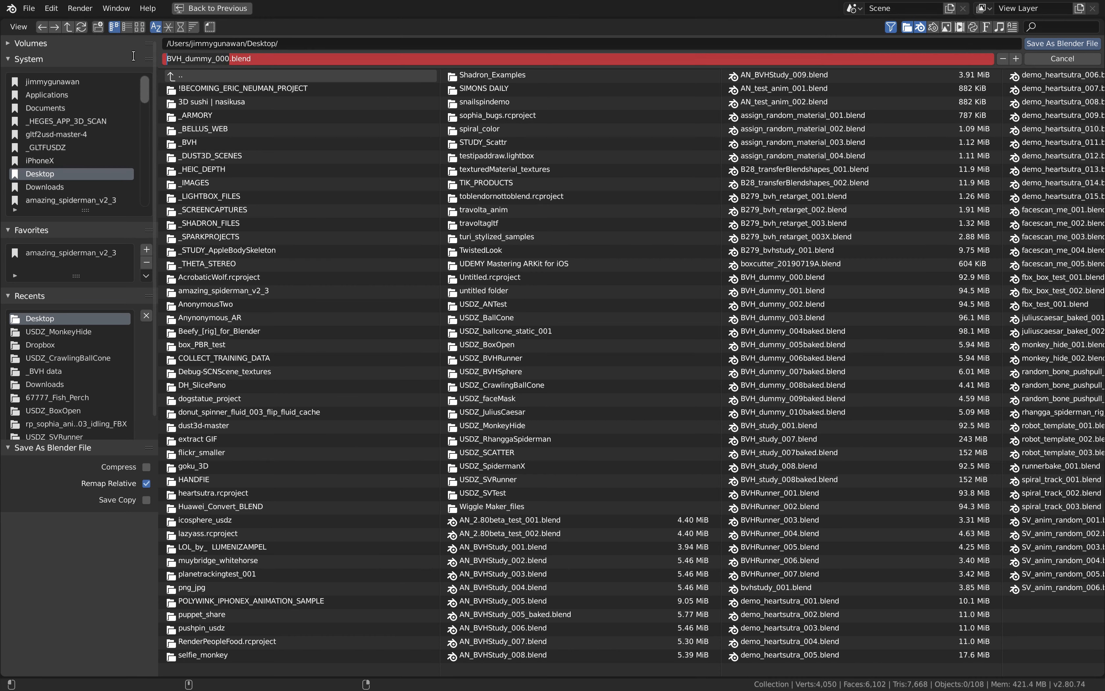
pyautogui.write('B')
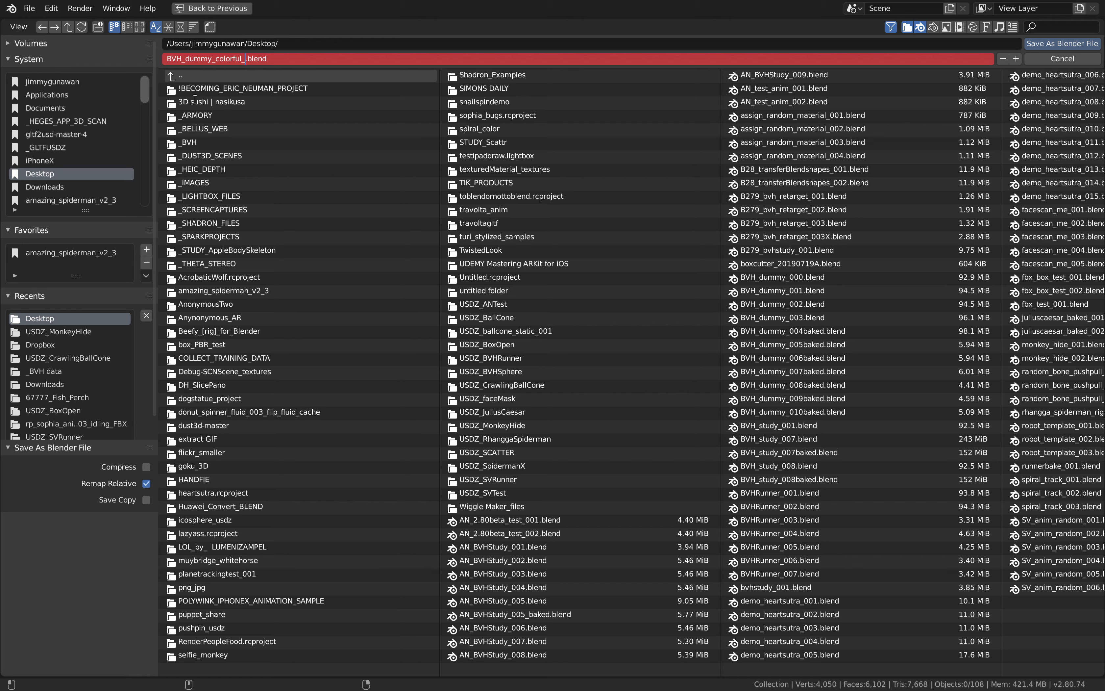
pyautogui.press('Return')
pyautogui.click(1063, 43)
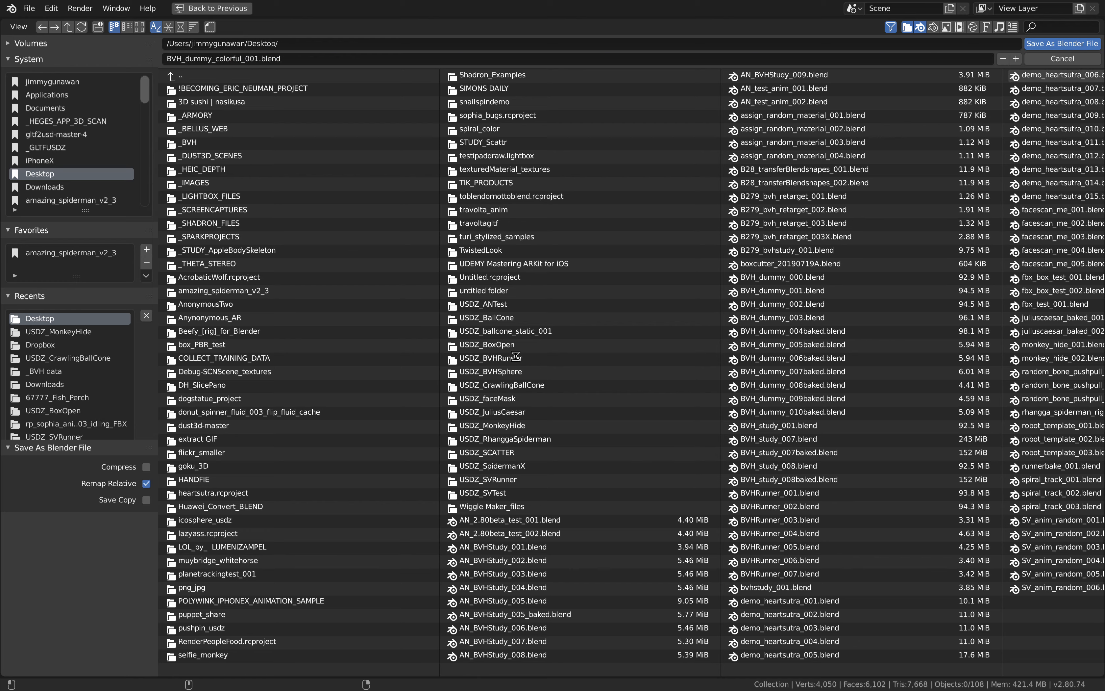
# Compare the viewport's Studio and MatCap lighting and its color modes, ending on MatCap with Random color
pyautogui.moveTo(557, 268); pyautogui.dragTo(556, 210)
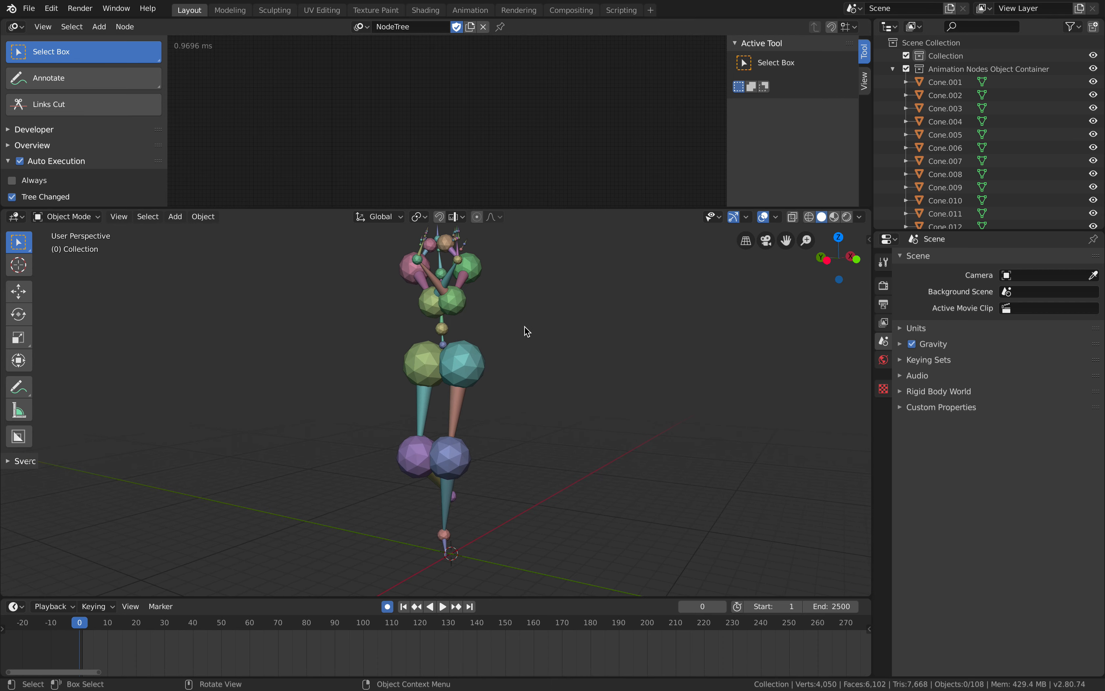
pyautogui.click(859, 218)
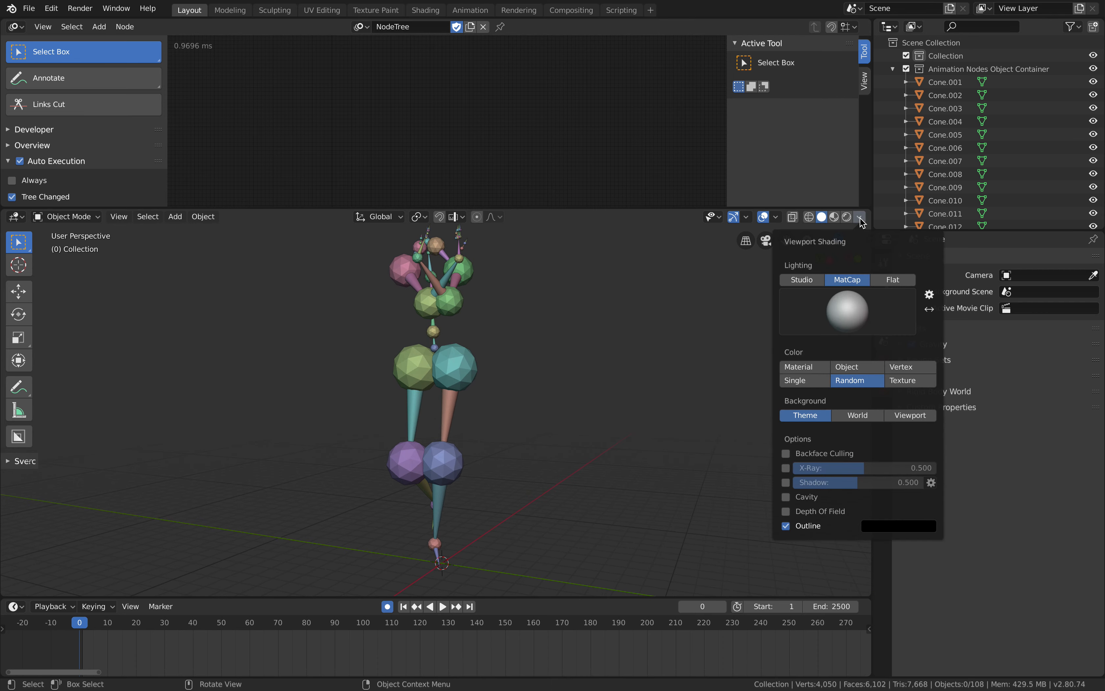
pyautogui.click(812, 281)
pyautogui.click(846, 281)
pyautogui.click(820, 368)
pyautogui.click(836, 369)
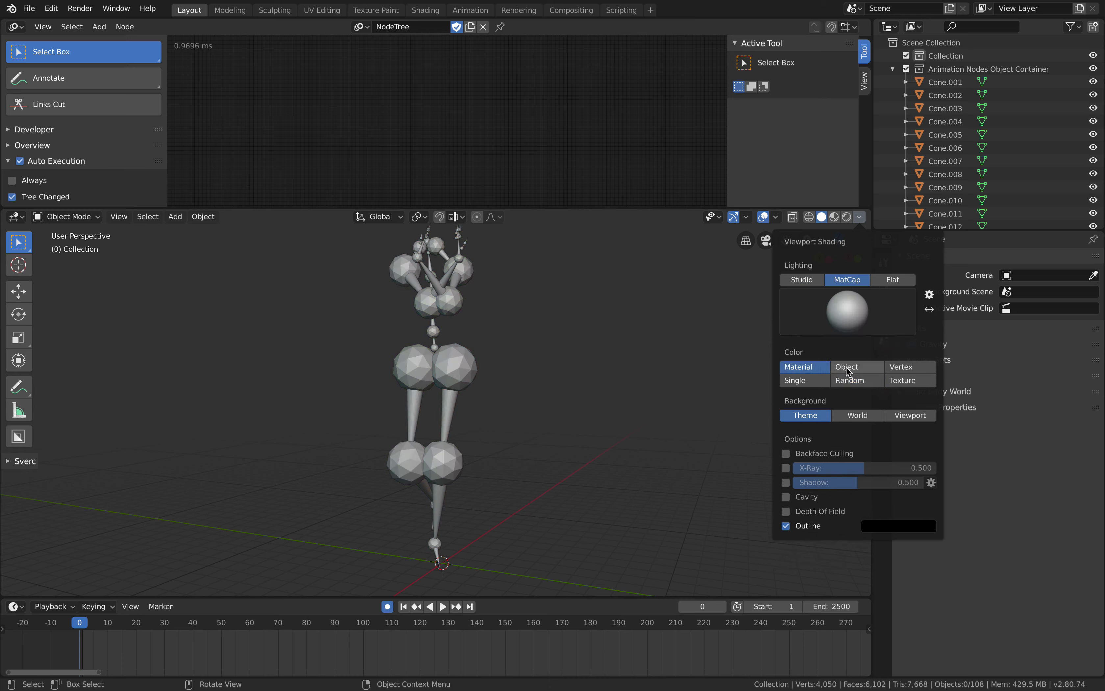
pyautogui.click(902, 372)
pyautogui.click(812, 381)
pyautogui.click(848, 380)
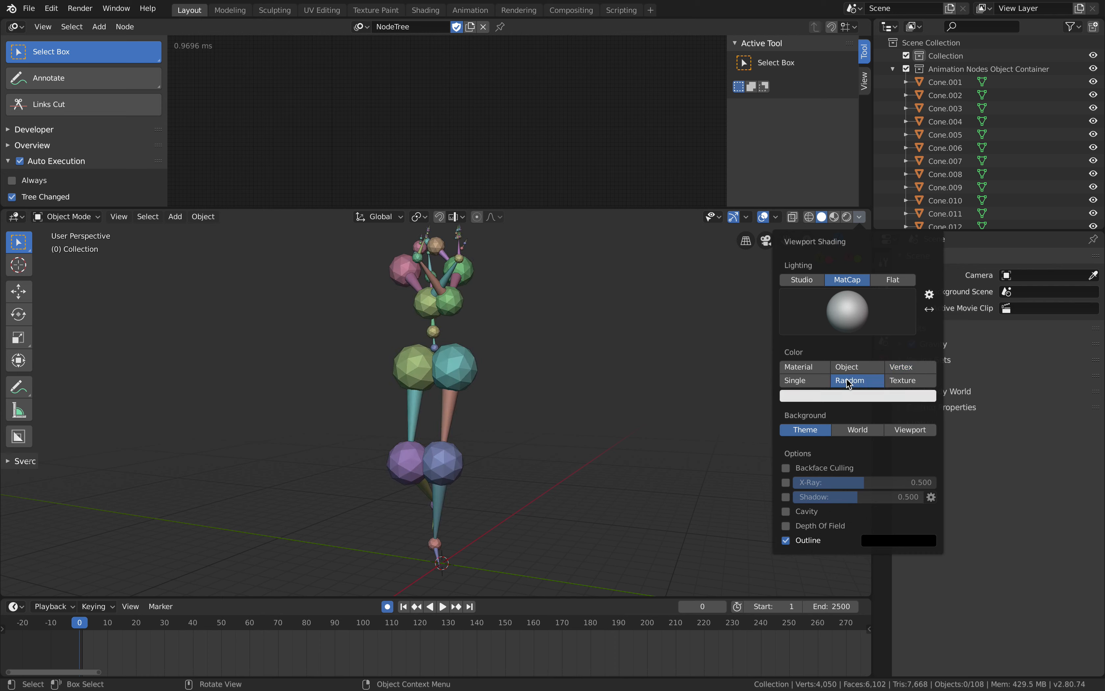
pyautogui.click(898, 380)
pyautogui.click(870, 383)
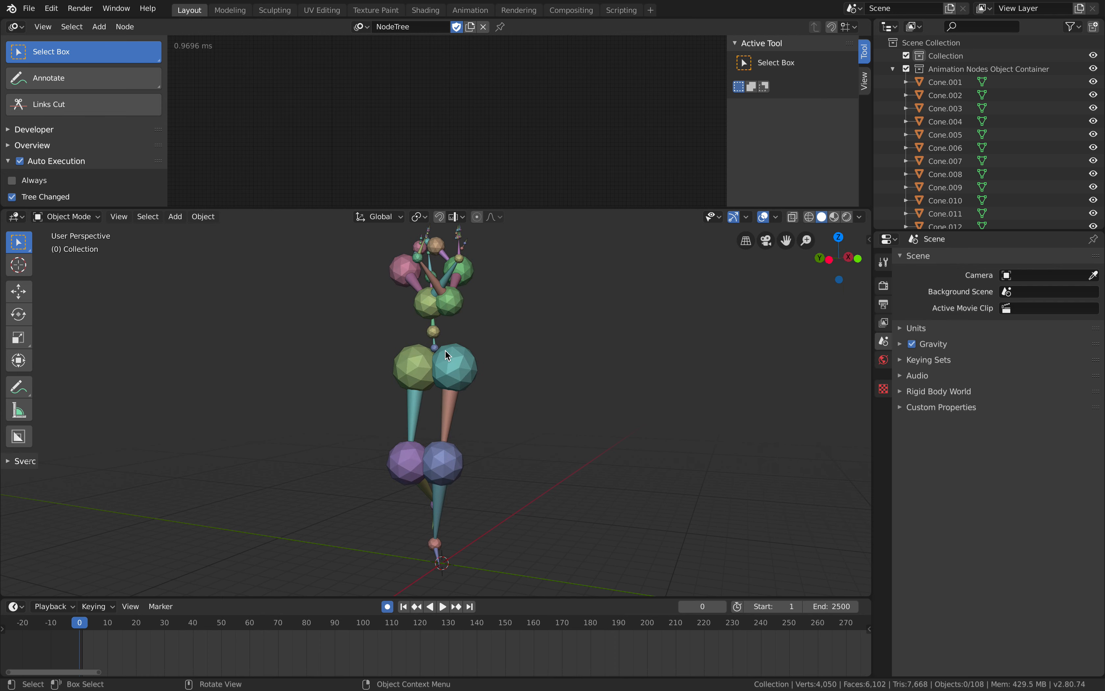
# Enlarge the 3D viewport by shrinking the node editor above it, and save the file
pyautogui.moveTo(444, 350); pyautogui.dragTo(462, 352, button='middle')
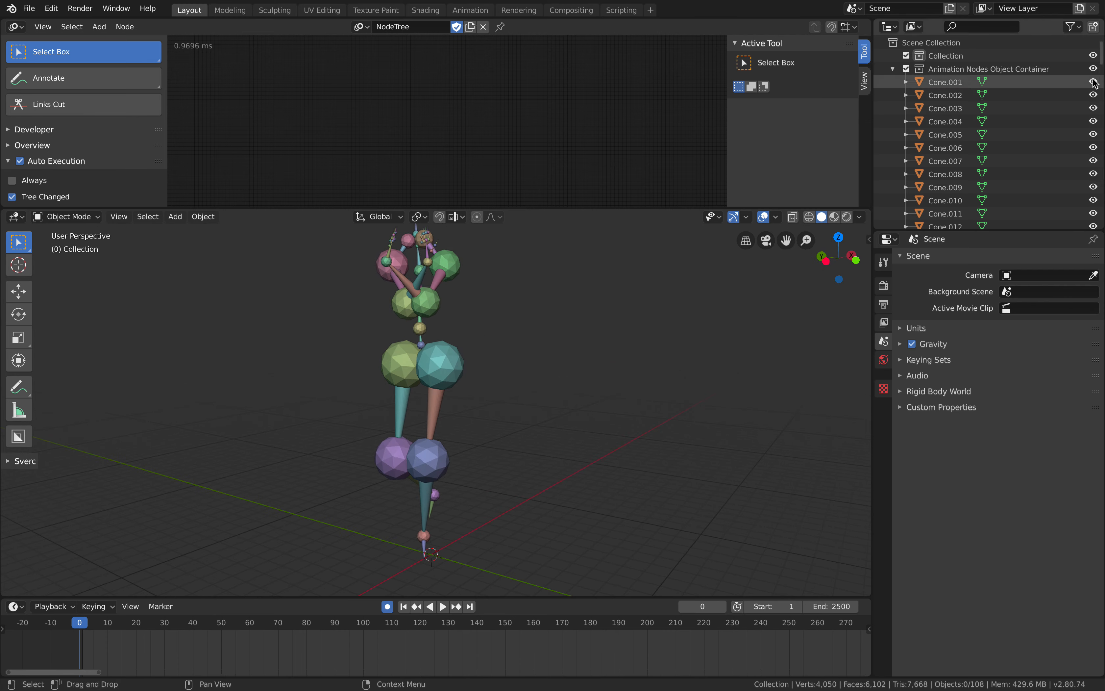
pyautogui.scroll(-15, 1013, 107)
pyautogui.scroll(15, 1013, 107)
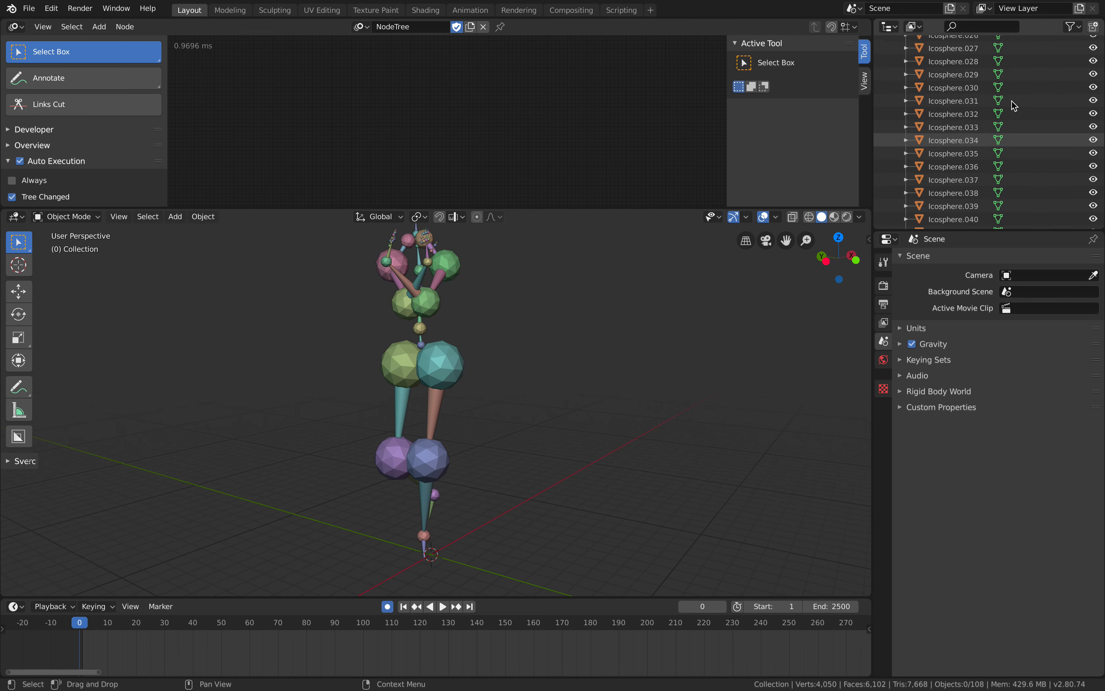
pyautogui.moveTo(617, 442); pyautogui.dragTo(614, 442, button='middle')
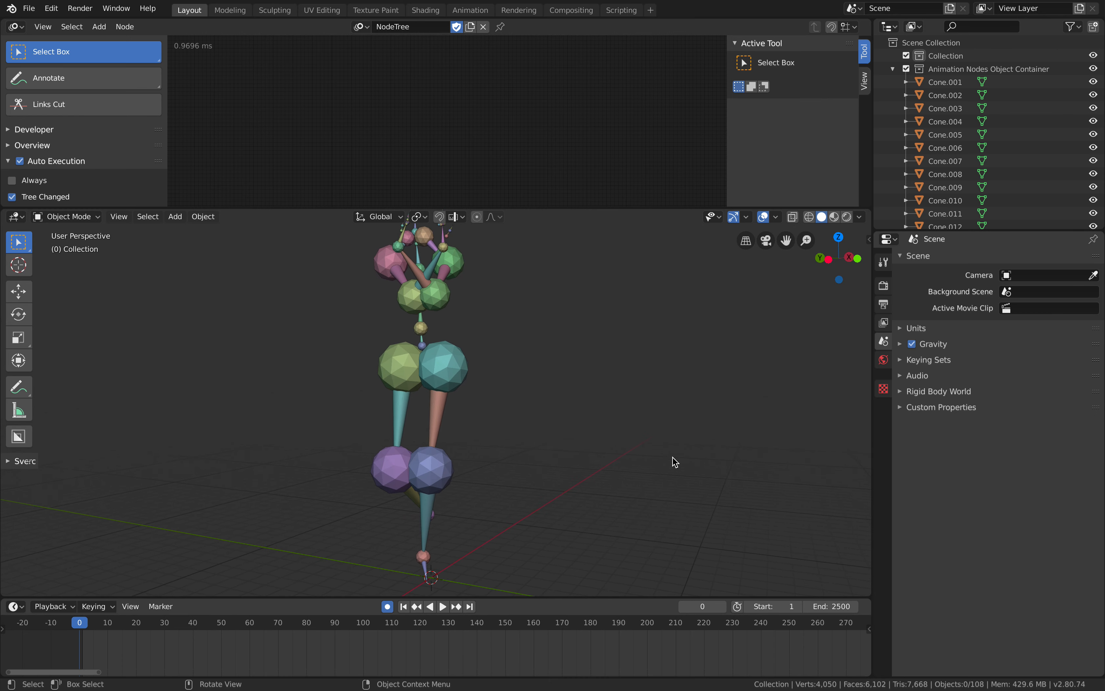
pyautogui.moveTo(584, 375); pyautogui.dragTo(487, 312, button='middle')
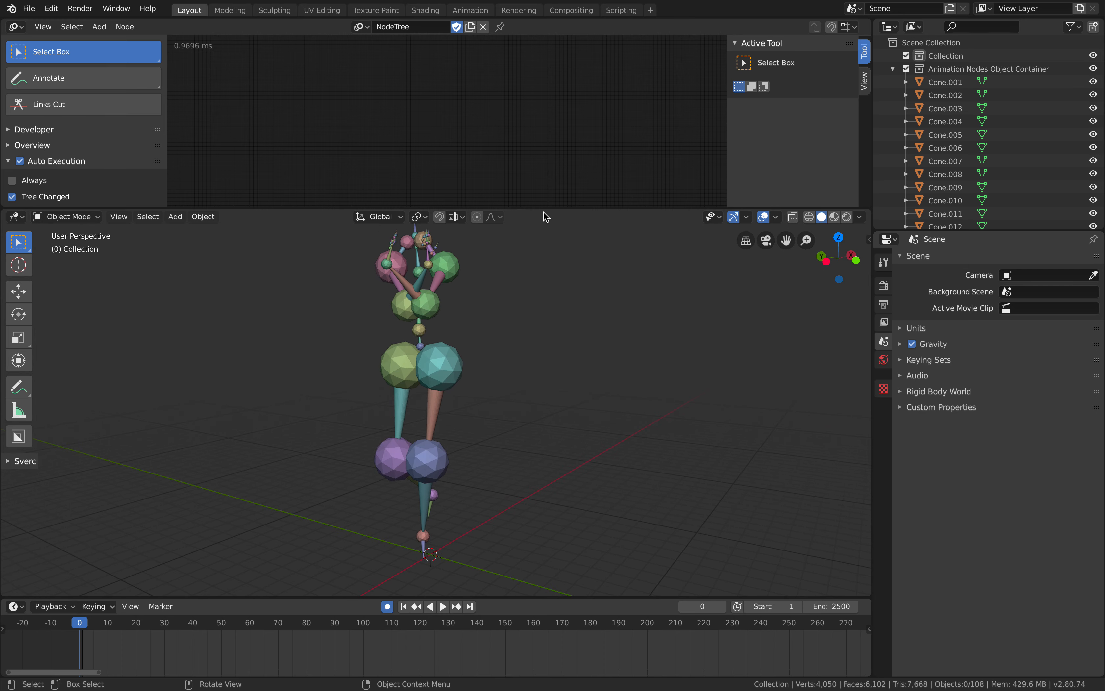
pyautogui.moveTo(543, 208); pyautogui.dragTo(543, 181)
pyautogui.moveTo(511, 338); pyautogui.dragTo(503, 344, button='middle')
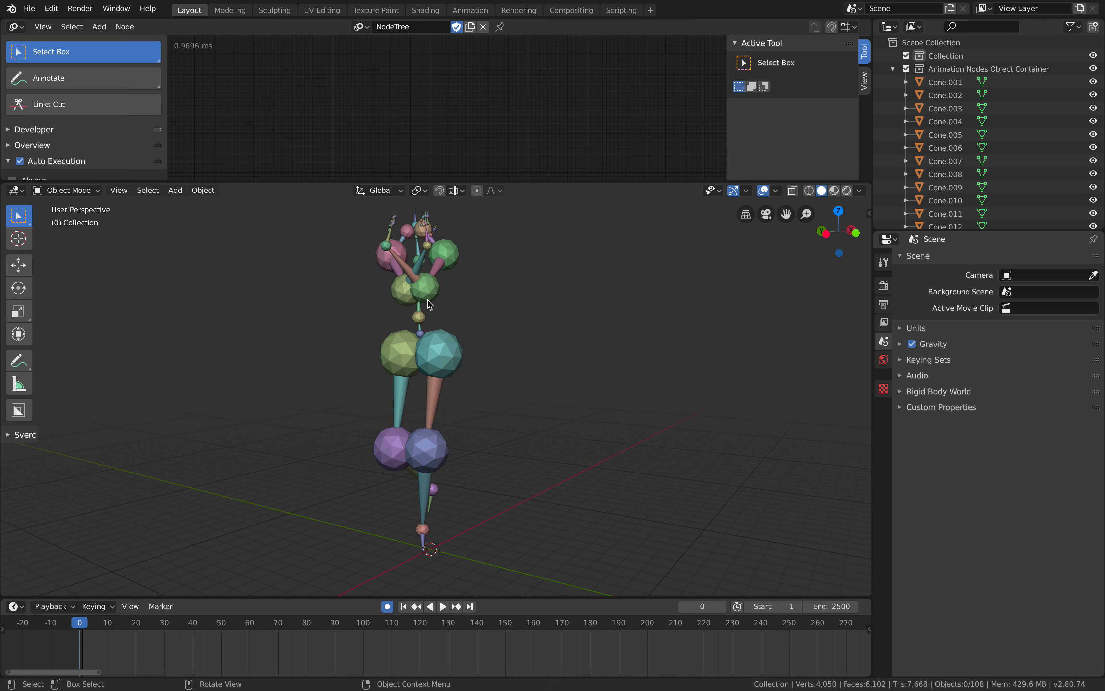
pyautogui.moveTo(528, 313); pyautogui.dragTo(561, 289, button='middle')
pyautogui.hotkey('ctrl', 's')
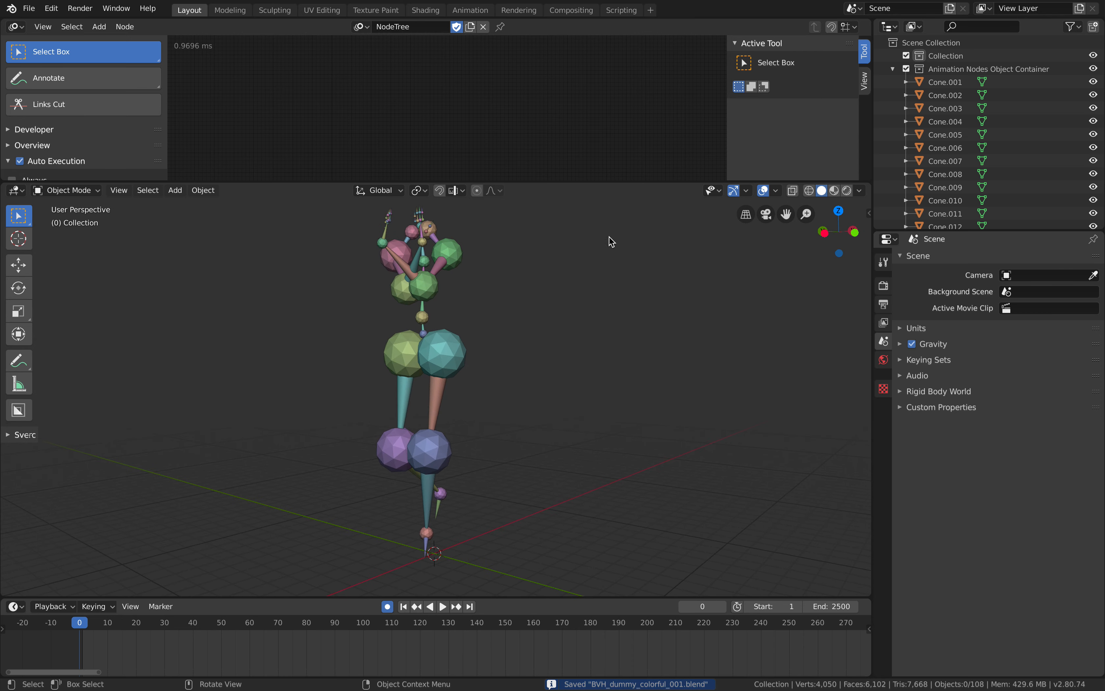
# Add a small cube mesh and place it beside the dummy's legs
pyautogui.hotkey('shift', 'a')
pyautogui.moveTo(564, 307)
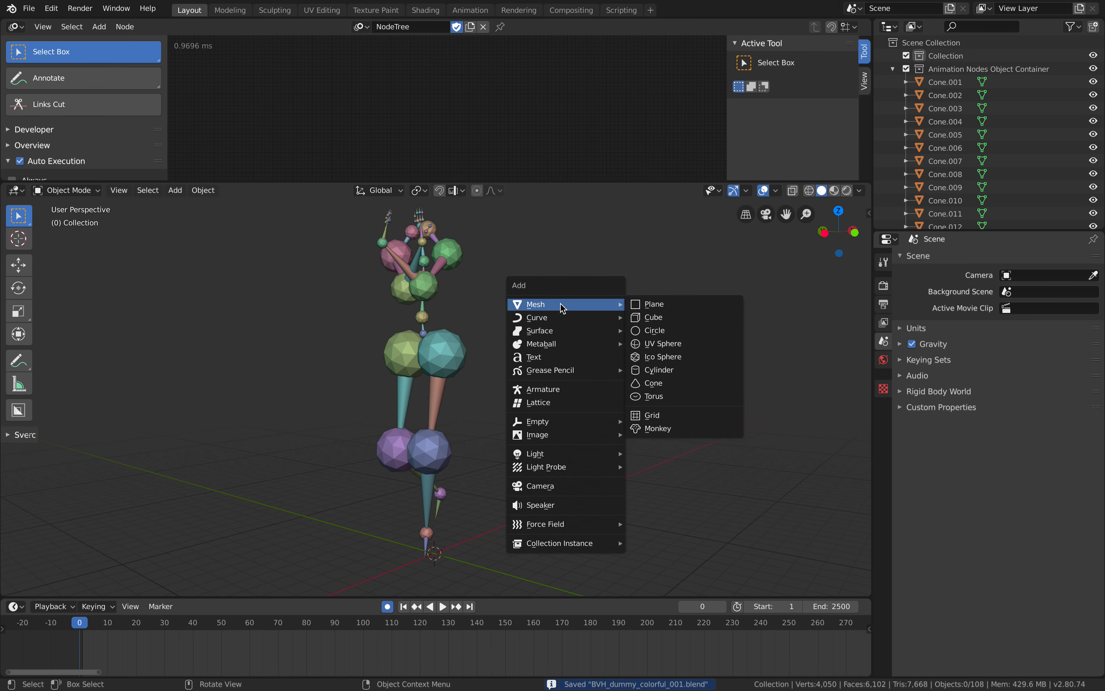
pyautogui.click(651, 318)
pyautogui.press('g')
pyautogui.click(661, 469)
pyautogui.press('s')
pyautogui.click(756, 523)
pyautogui.press('s')
pyautogui.click(777, 545)
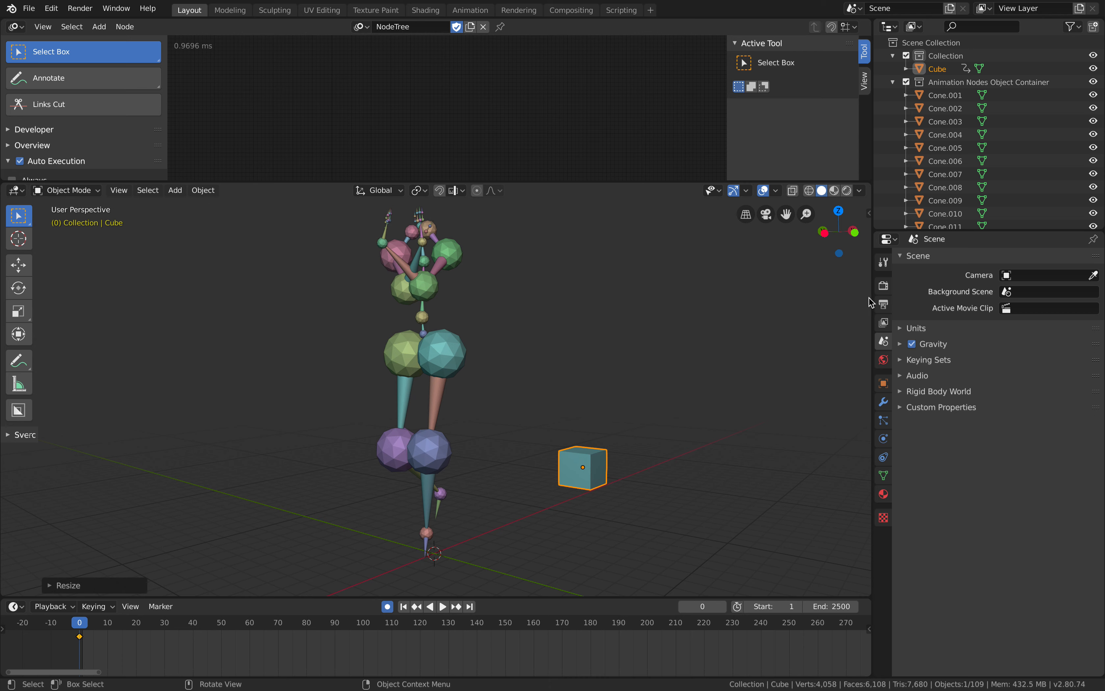
# Set the viewport color mode to Material and give the cube a new material with a light red base color
pyautogui.click(860, 190)
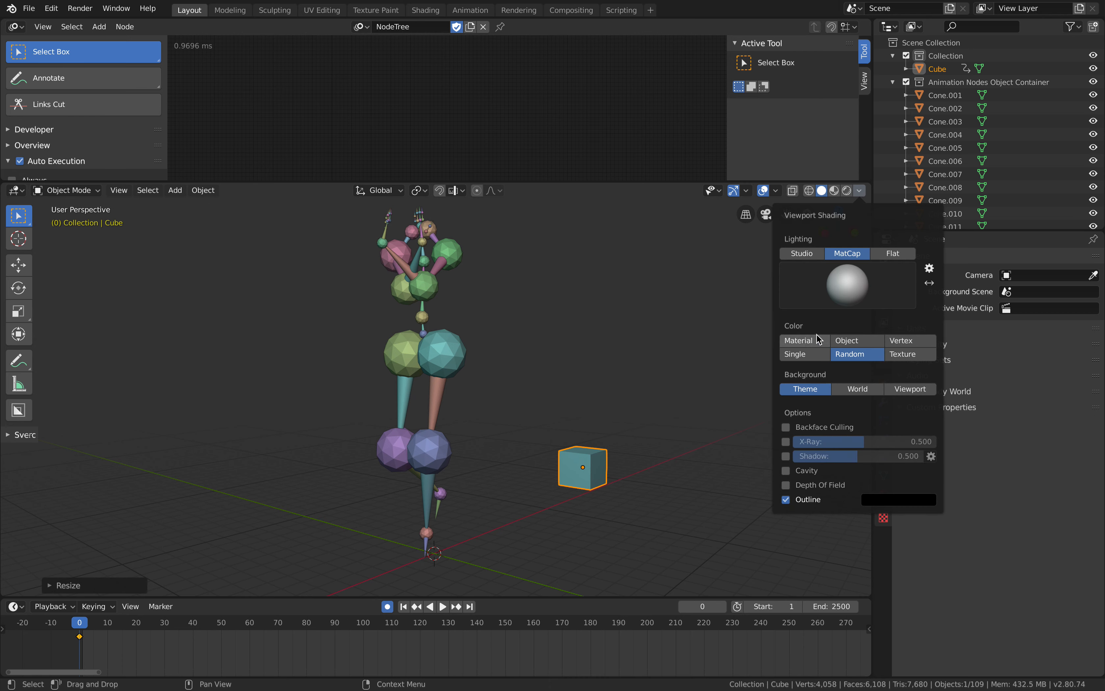
pyautogui.click(799, 341)
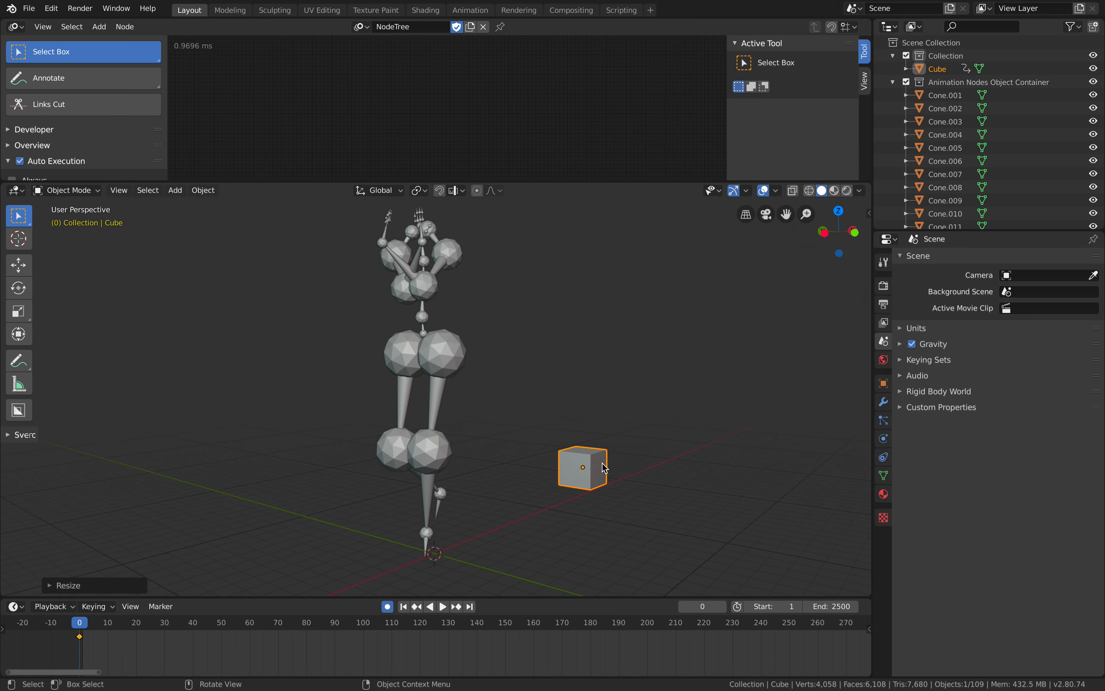
pyautogui.click(884, 494)
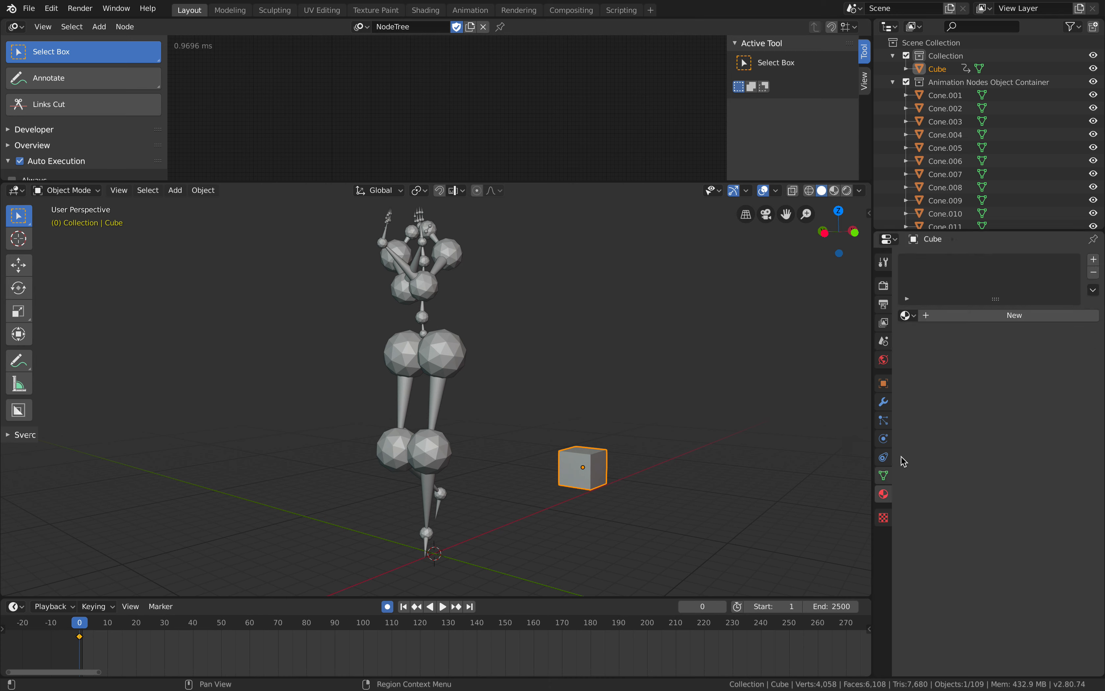
pyautogui.click(981, 320)
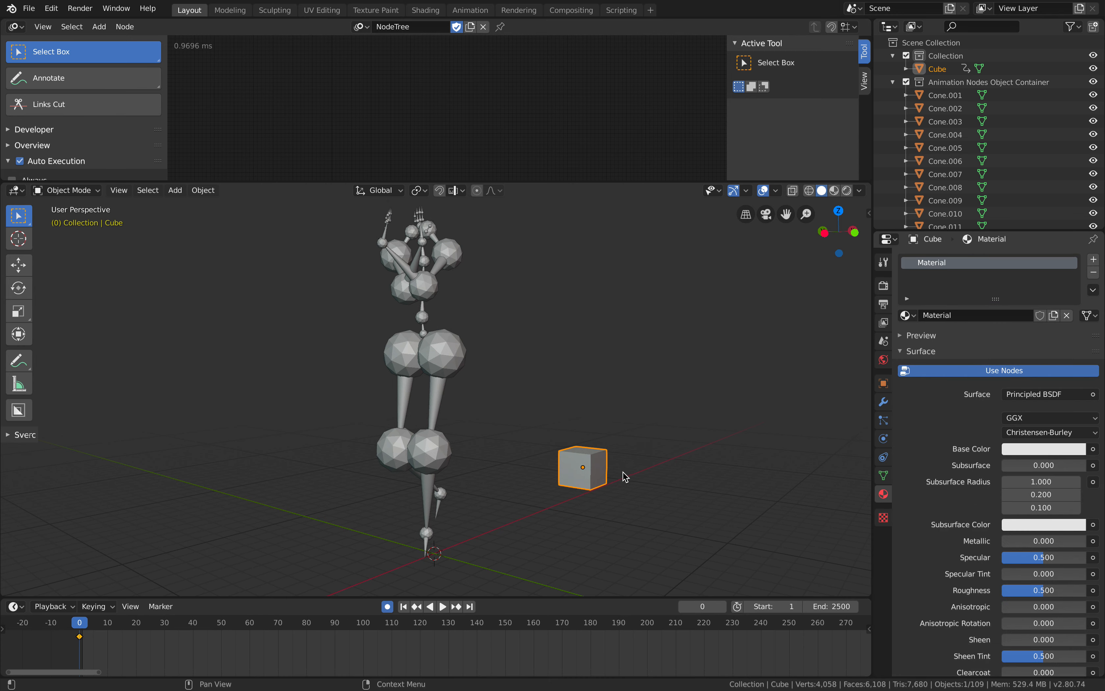
pyautogui.moveTo(622, 471); pyautogui.dragTo(658, 480, button='middle')
pyautogui.click(1018, 450)
pyautogui.moveTo(1009, 349); pyautogui.dragTo(1016, 336)
pyautogui.moveTo(858, 370); pyautogui.dragTo(524, 422, button='middle')
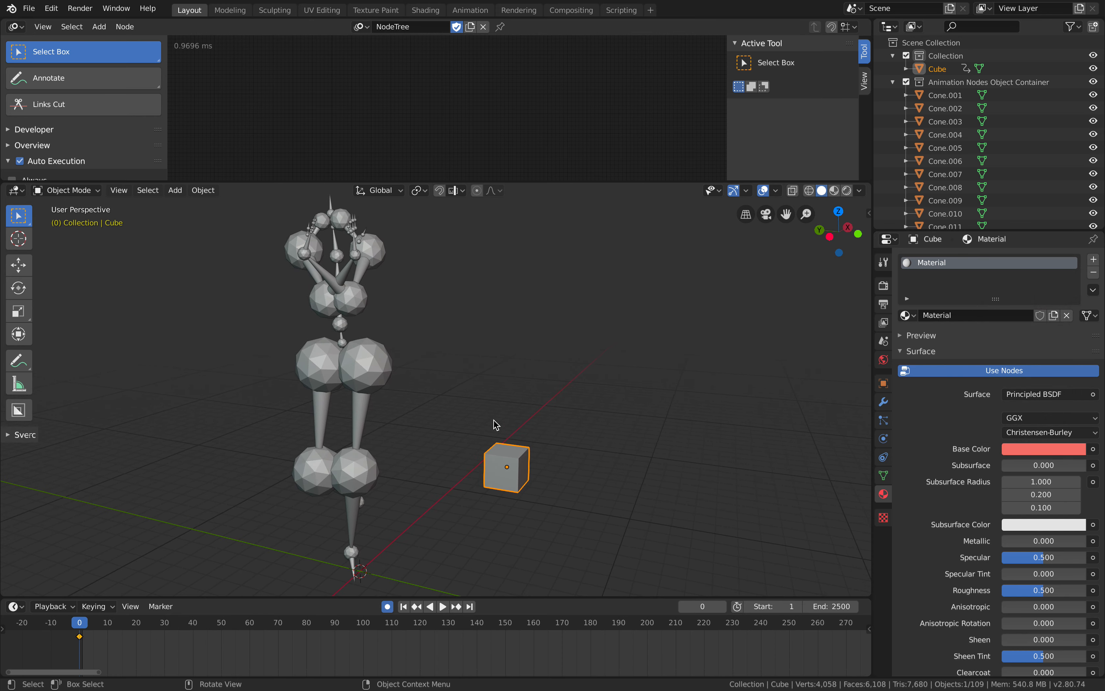
# Compare the viewport's Object, Material, Single and Vertex color modes, leave it on Object, and switch to LookDev shading
pyautogui.click(860, 192)
pyautogui.click(849, 341)
pyautogui.click(816, 341)
pyautogui.click(812, 356)
pyautogui.click(839, 340)
pyautogui.click(901, 341)
pyautogui.click(849, 341)
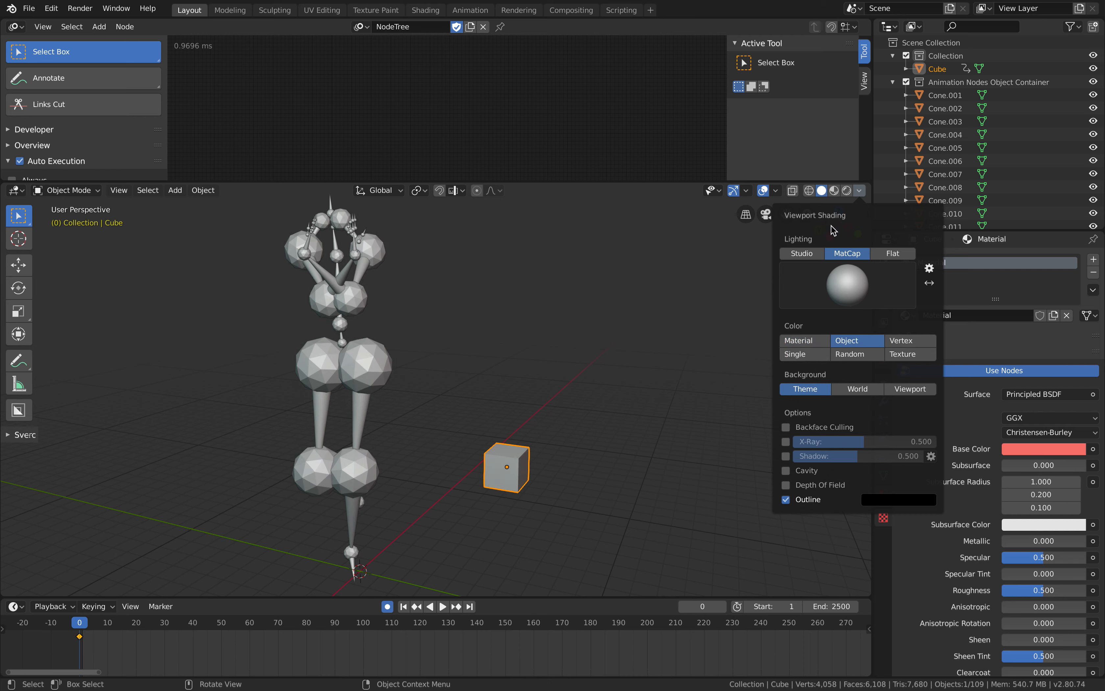
pyautogui.click(836, 191)
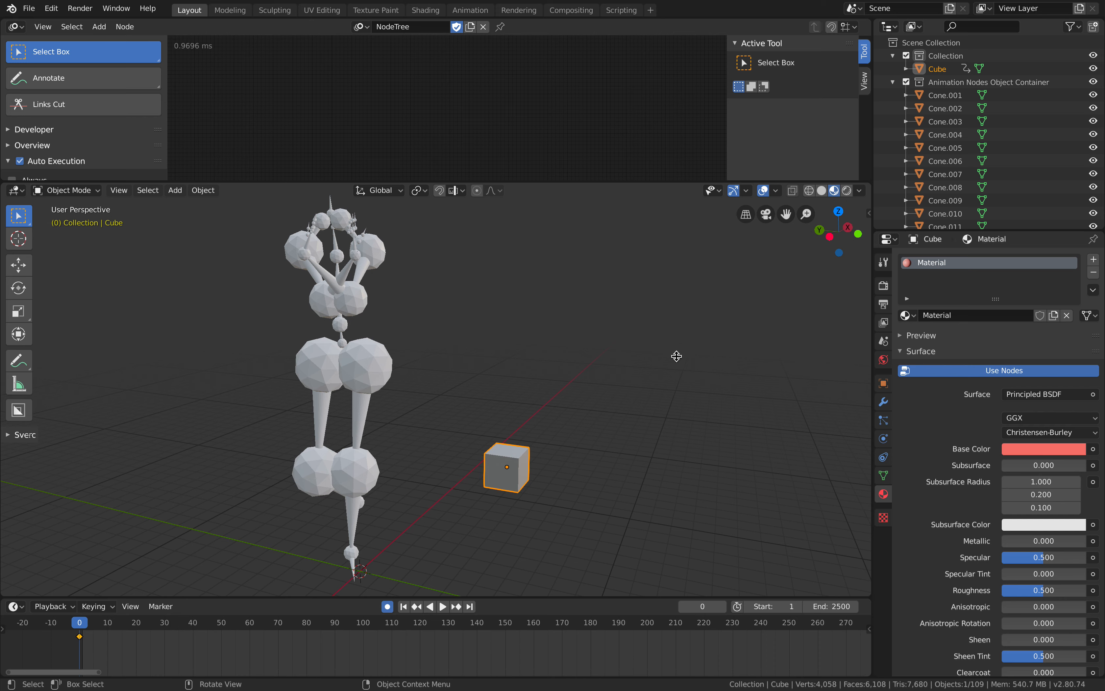
pyautogui.moveTo(545, 449); pyautogui.dragTo(520, 457, button='middle')
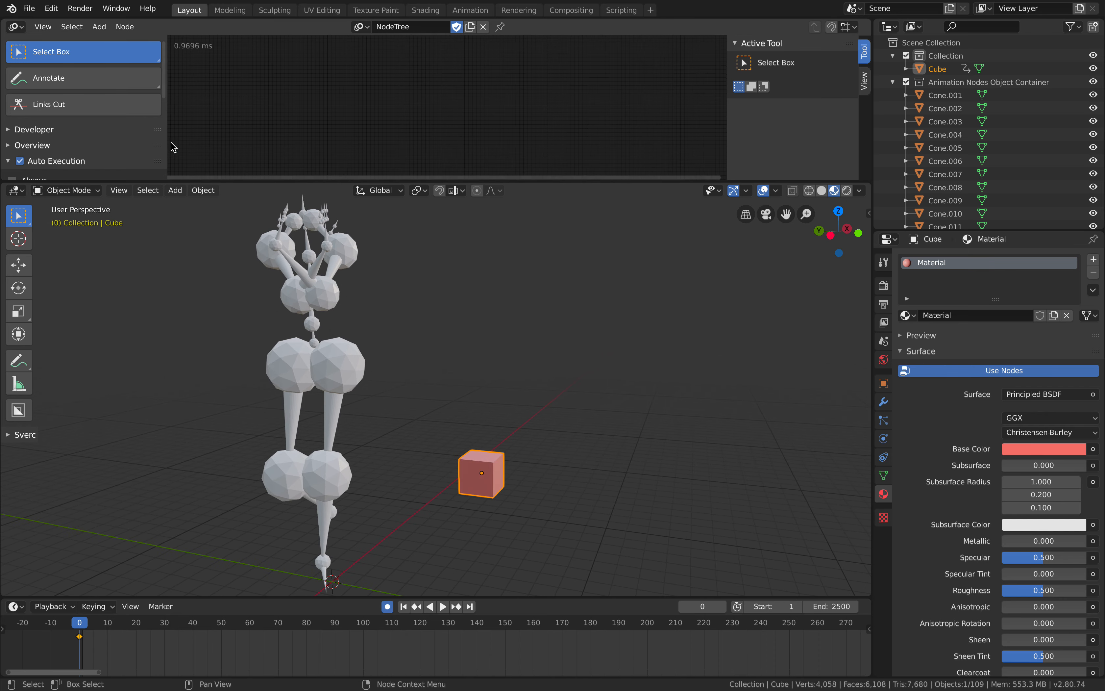
# Duplicate the red cube twice, placing the copies in a row beside the original
pyautogui.scroll(-4, 164, 147)
pyautogui.moveTo(522, 370); pyautogui.dragTo(500, 518, button='middle')
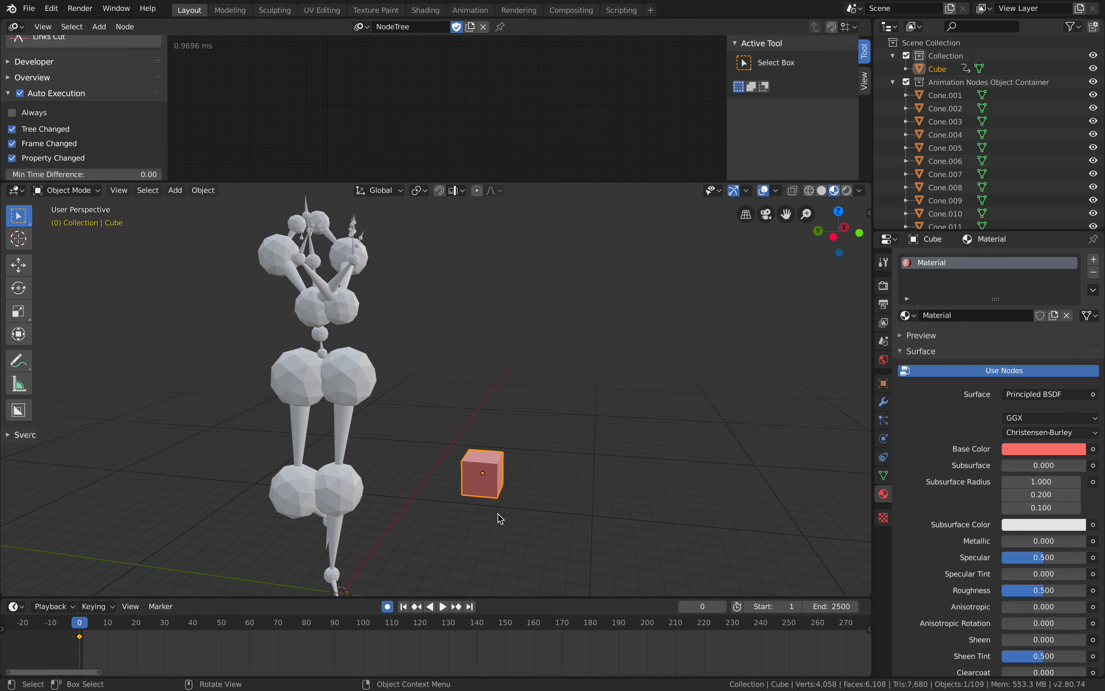
pyautogui.hotkey('shift', 'd')
pyautogui.click(543, 502)
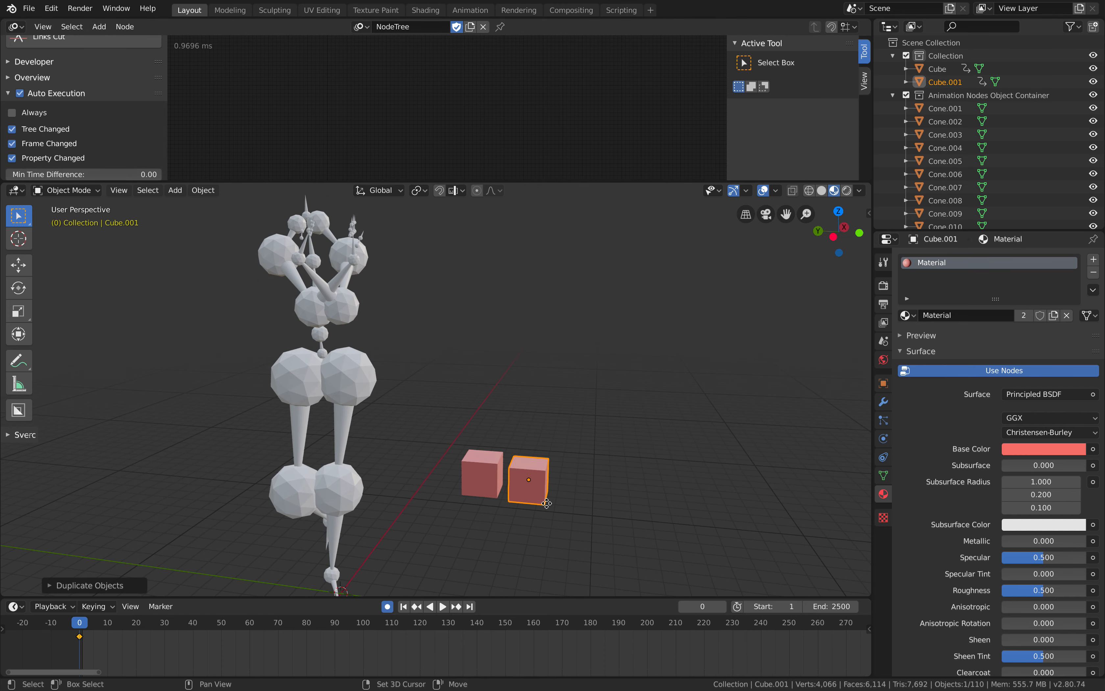
pyautogui.hotkey('shift', 'd')
pyautogui.click(593, 507)
# Replace the middle cube's material with a new one whose base color is green (H 0.313, S 0.505, V 0.906)
pyautogui.click(543, 495)
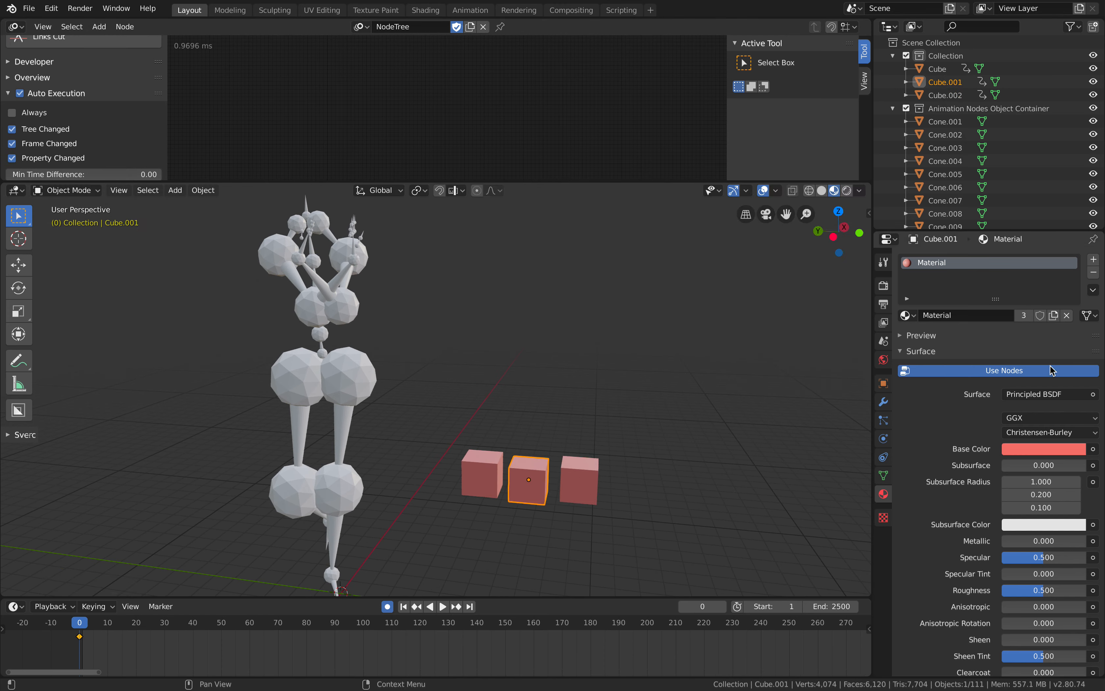
pyautogui.click(1093, 273)
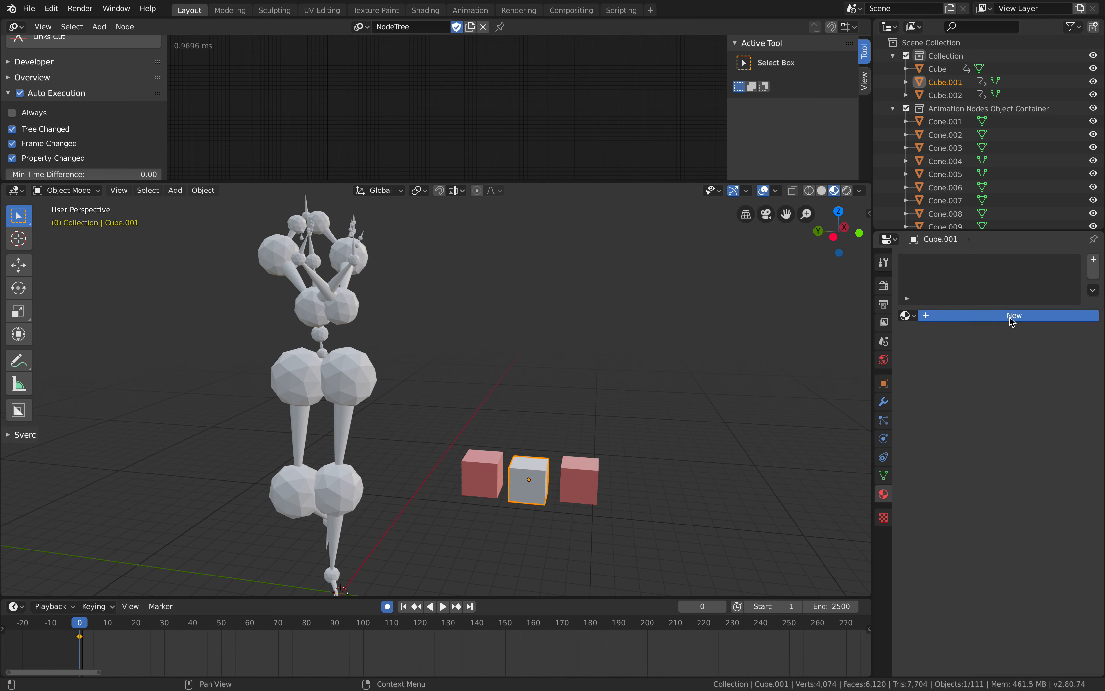
pyautogui.click(1011, 318)
pyautogui.click(1016, 452)
pyautogui.click(994, 299)
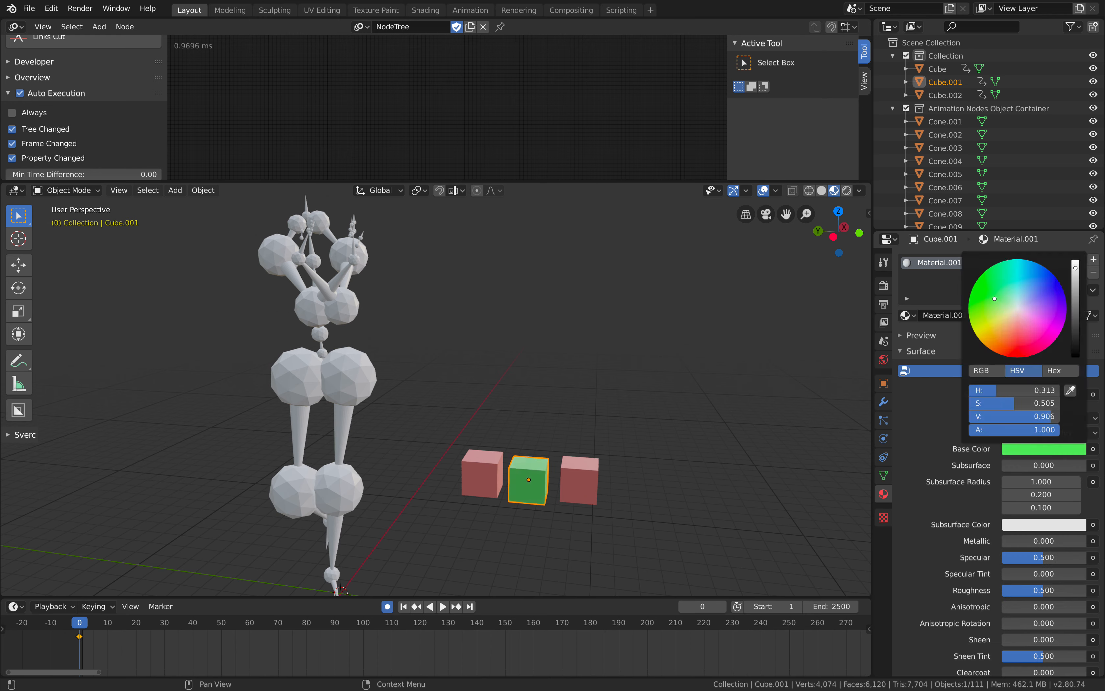
# Replace the third cube's material with a new one that has a light blue base color, and save the file
pyautogui.click(589, 480)
pyautogui.click(1094, 274)
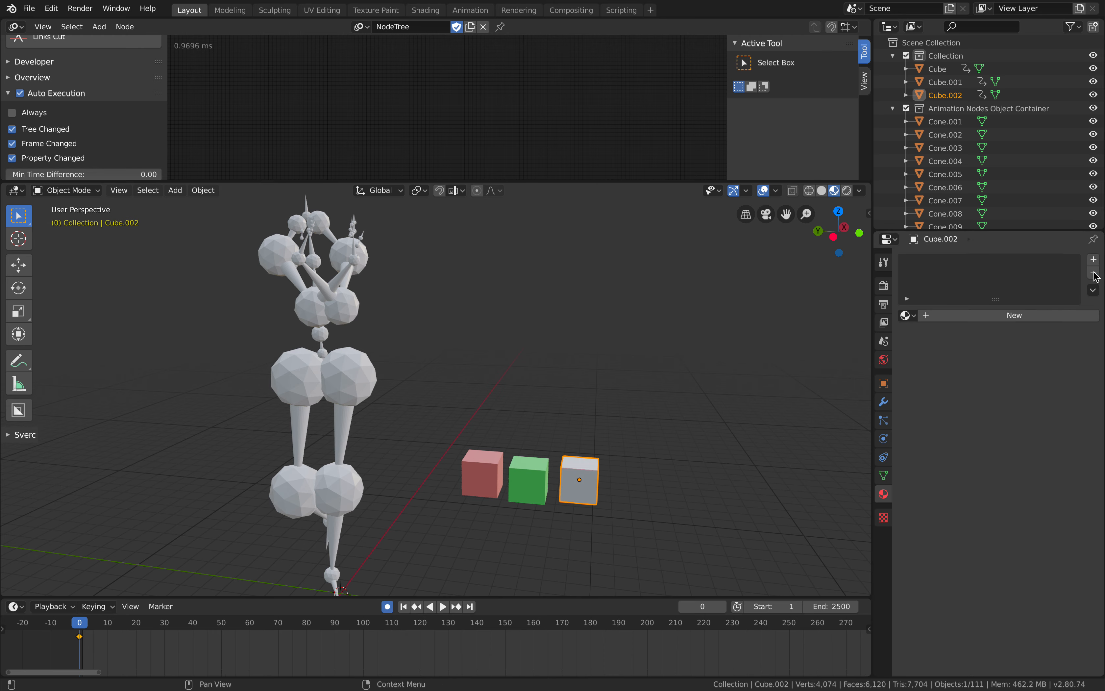
pyautogui.click(1005, 318)
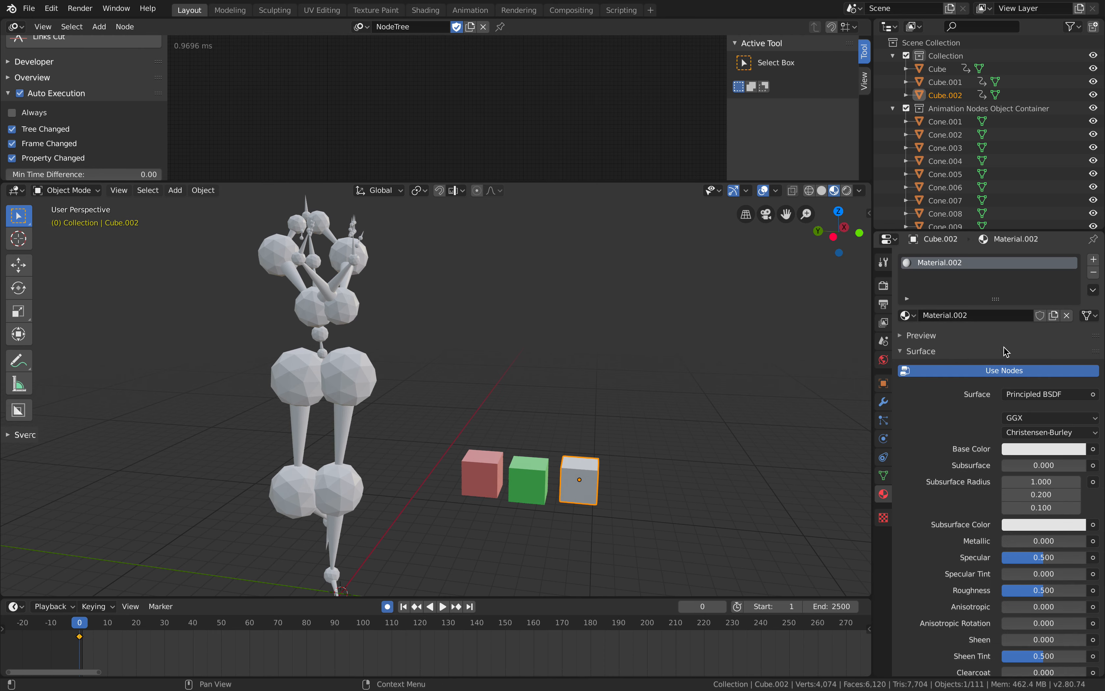
pyautogui.click(1021, 449)
pyautogui.click(1028, 286)
pyautogui.moveTo(599, 468); pyautogui.dragTo(524, 449, button='middle')
pyautogui.moveTo(523, 493); pyautogui.dragTo(530, 444, button='middle')
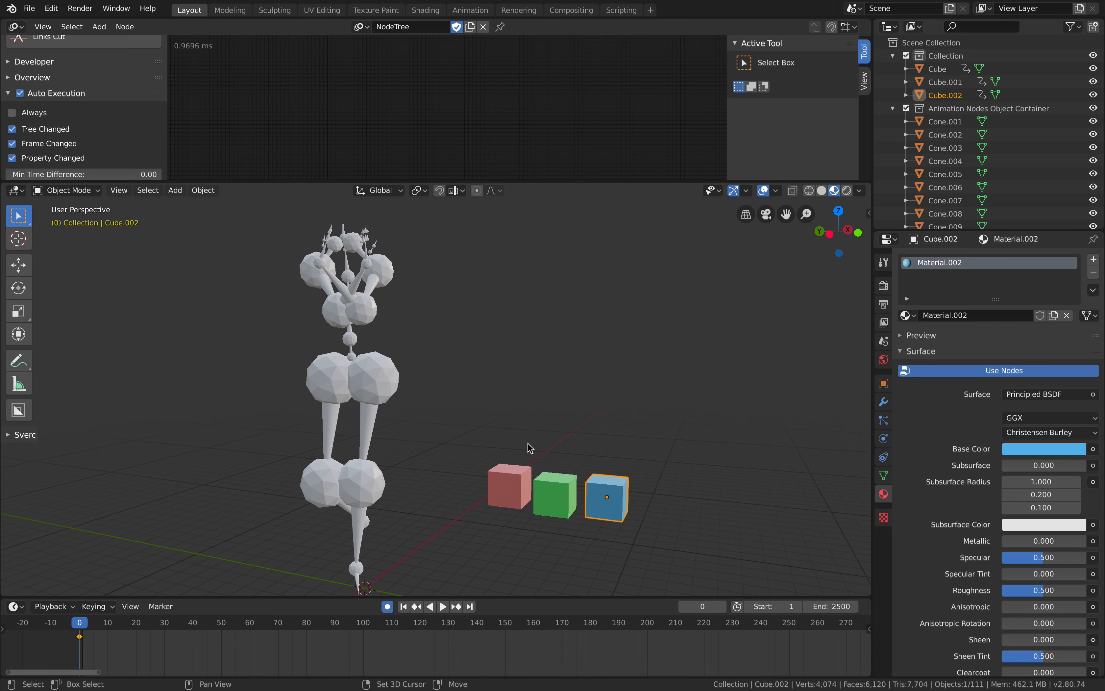
pyautogui.hotkey('ctrl', 's')
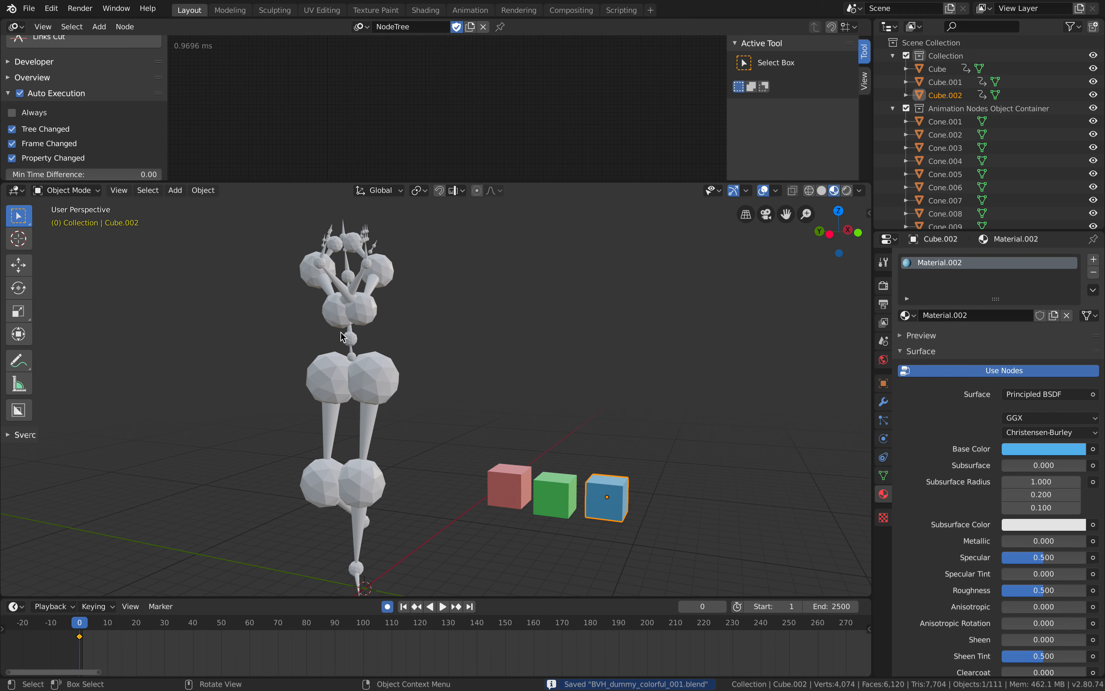
# Select five of the dummy's large spheres, making a knee sphere active, and assign the existing red Material to it
pyautogui.click(355, 384)
pyautogui.click(329, 322)
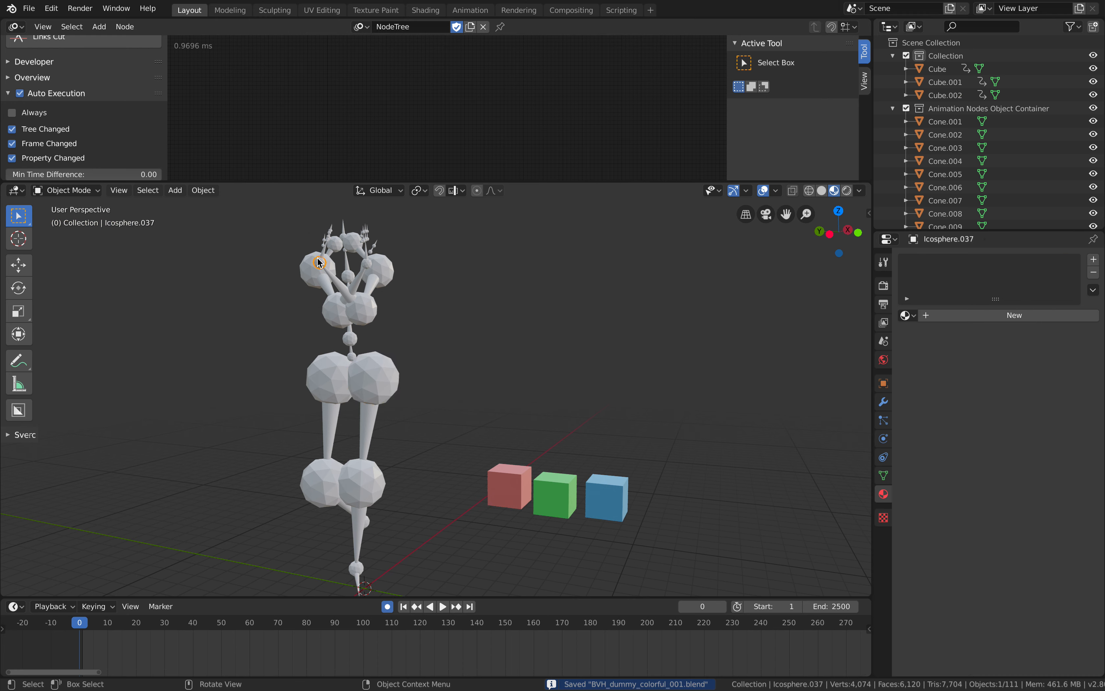
pyautogui.click(363, 388)
pyautogui.keyDown('shift'); pyautogui.click(319, 276); pyautogui.keyUp('shift')
pyautogui.keyDown('shift'); pyautogui.click(323, 379); pyautogui.keyUp('shift')
pyautogui.keyDown('shift'); pyautogui.click(379, 274); pyautogui.keyUp('shift')
pyautogui.keyDown('shift'); pyautogui.click(361, 482); pyautogui.keyUp('shift')
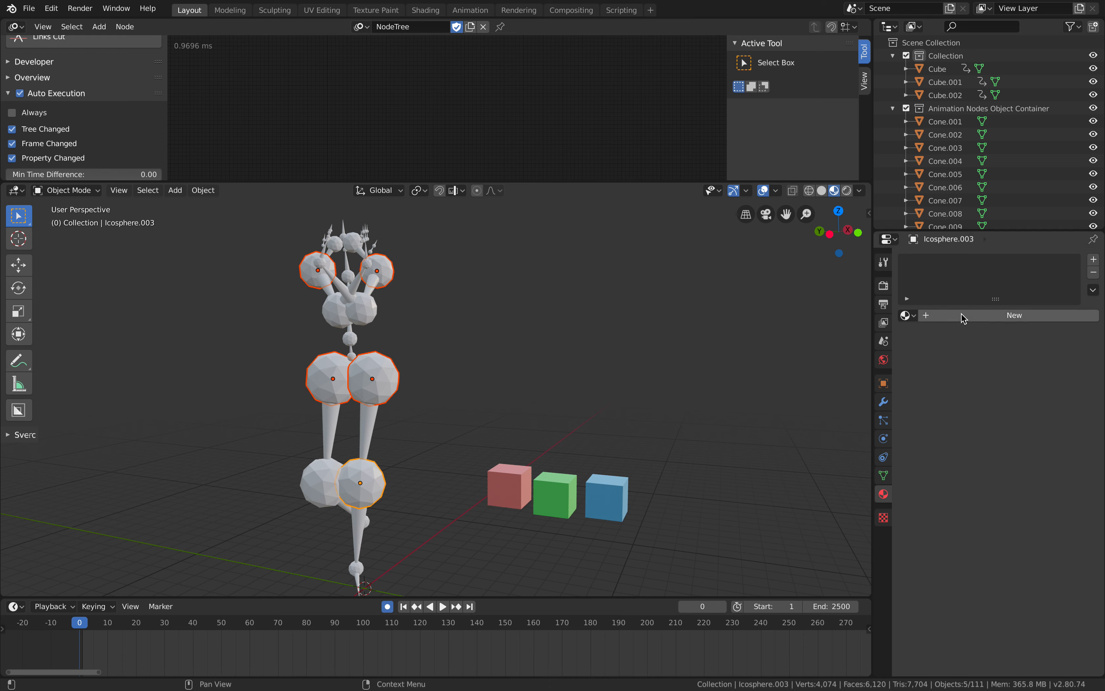
pyautogui.click(905, 315)
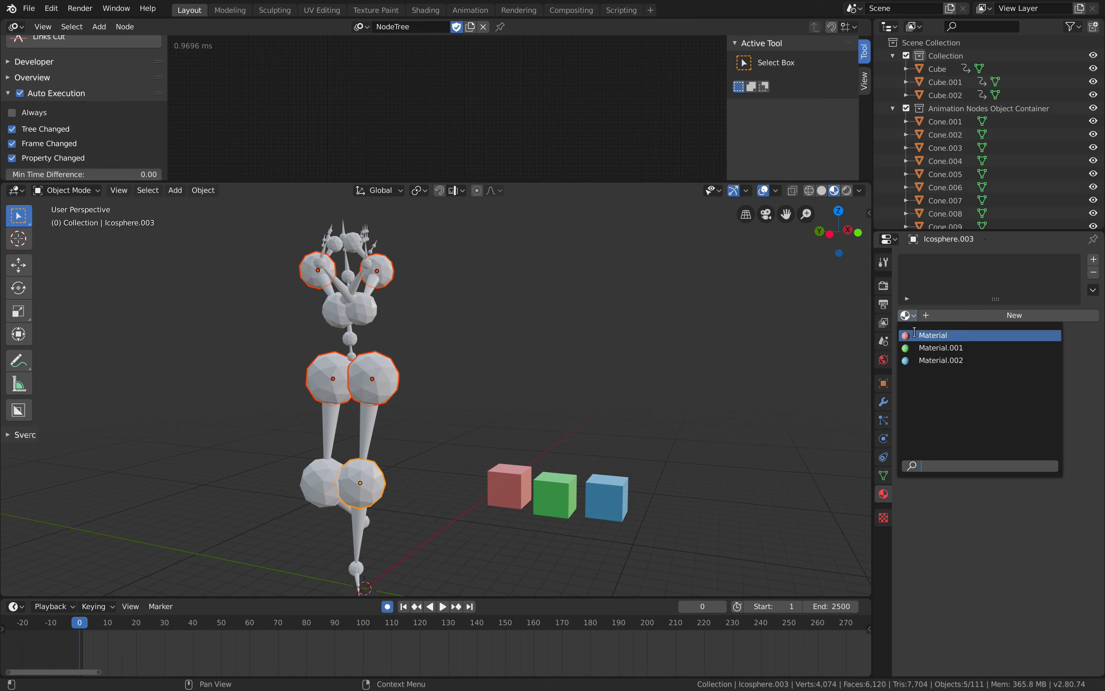
pyautogui.click(932, 335)
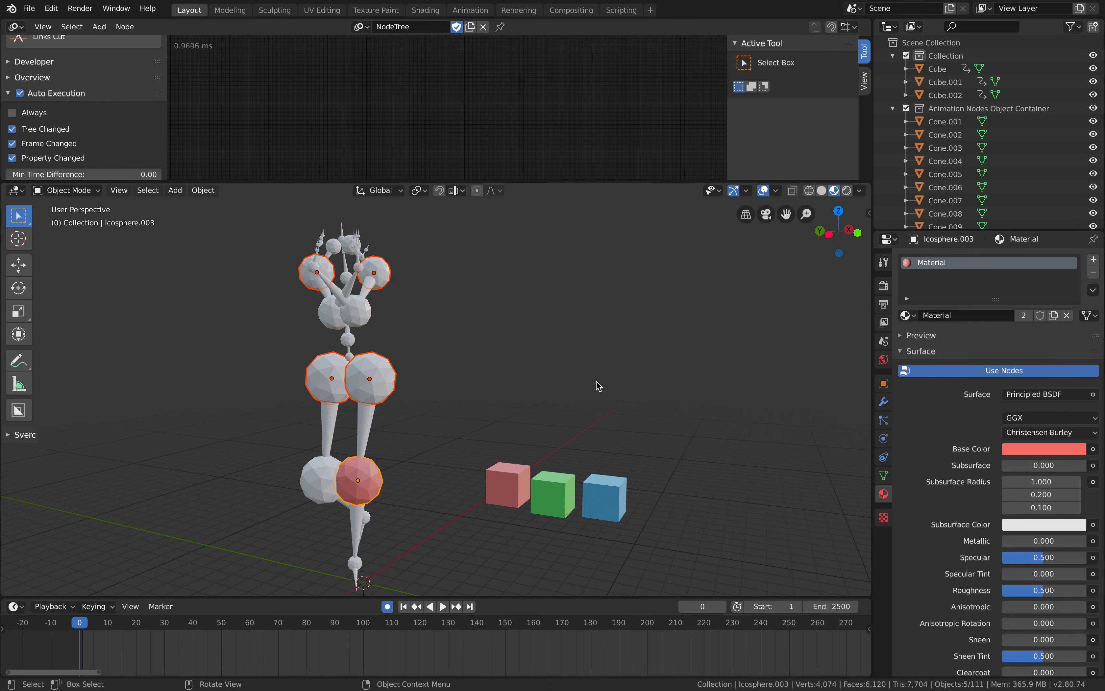
# Link the active knee sphere's material to the other selected spheres, clear the selection, and save the file
pyautogui.hotkey('ctrl', 'l')
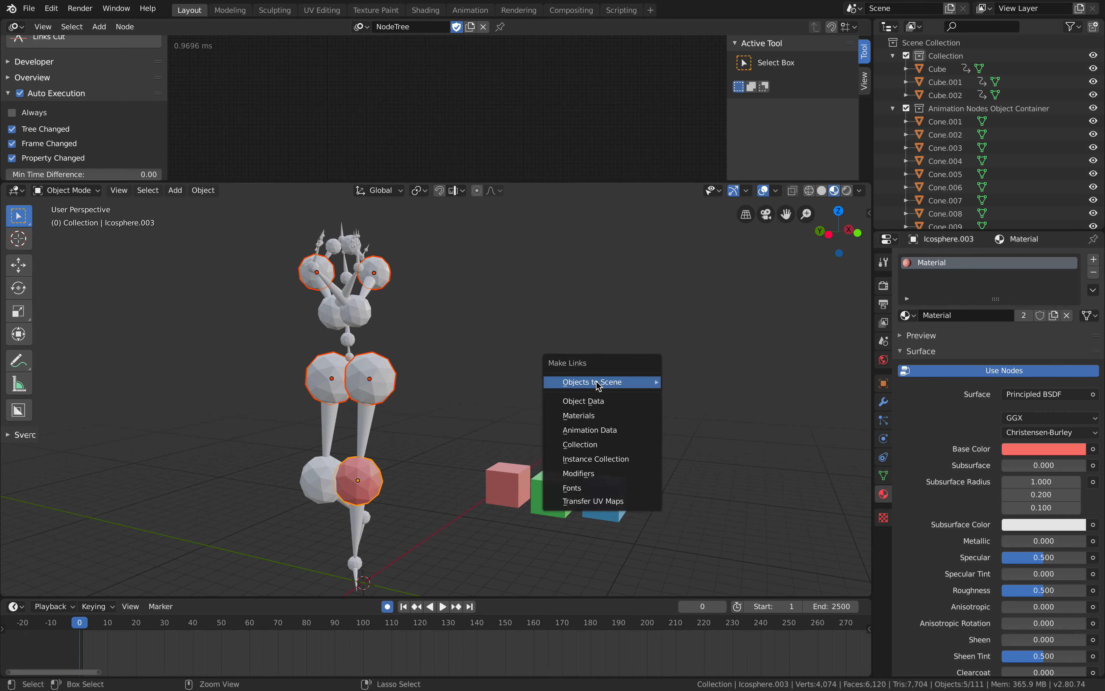
pyautogui.click(586, 415)
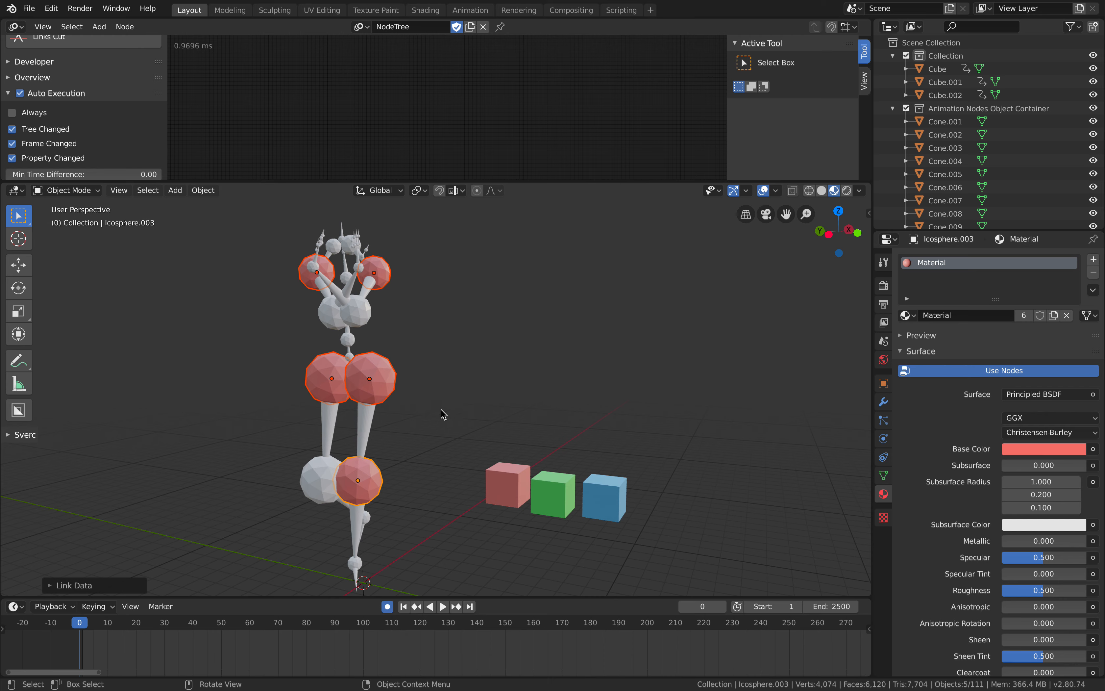
pyautogui.click(645, 447)
pyautogui.hotkey('ctrl', 's')
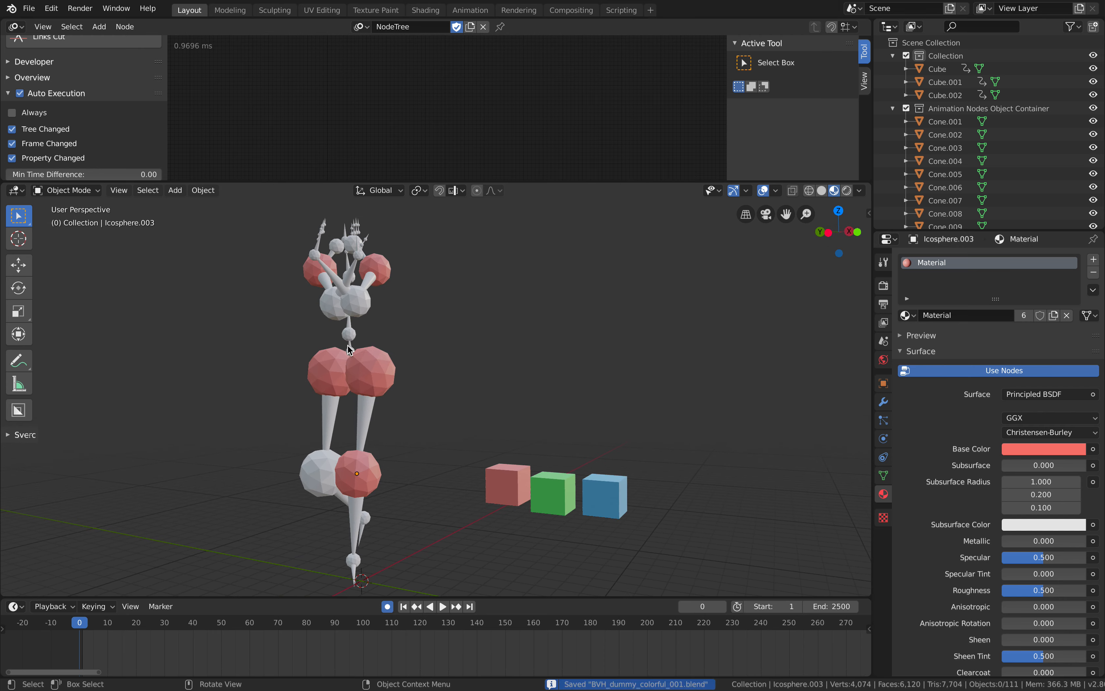
# Enlarge the node editor, rename the node tree to AN_Randomize_Material, and save the file
pyautogui.moveTo(514, 182); pyautogui.dragTo(514, 243)
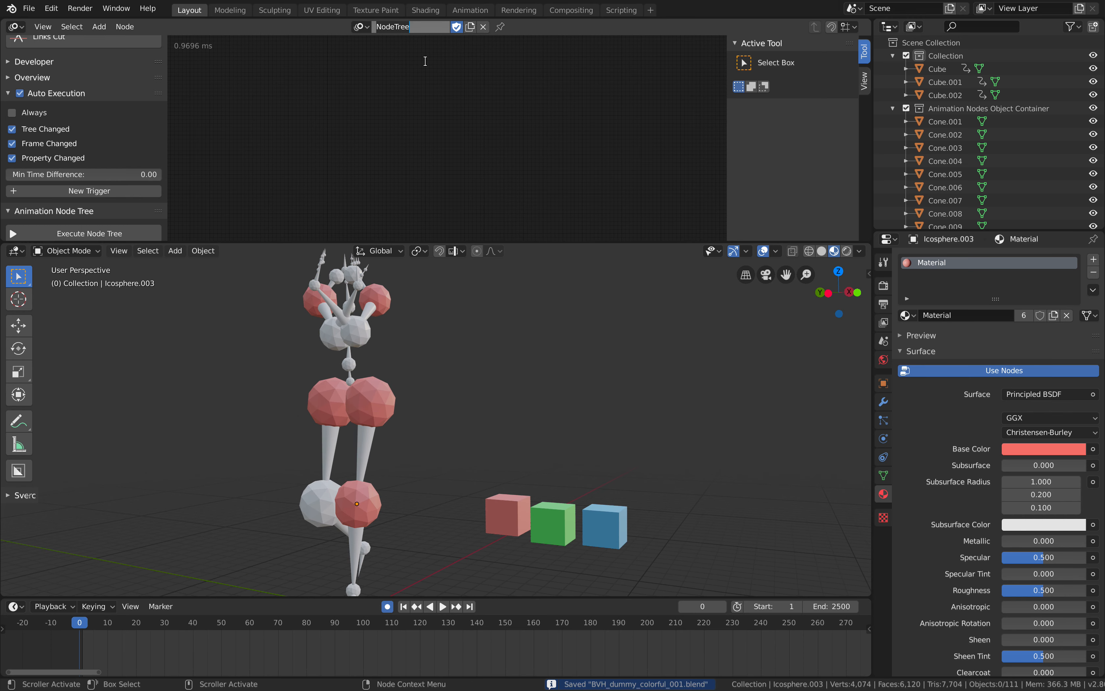
pyautogui.write('AN=')
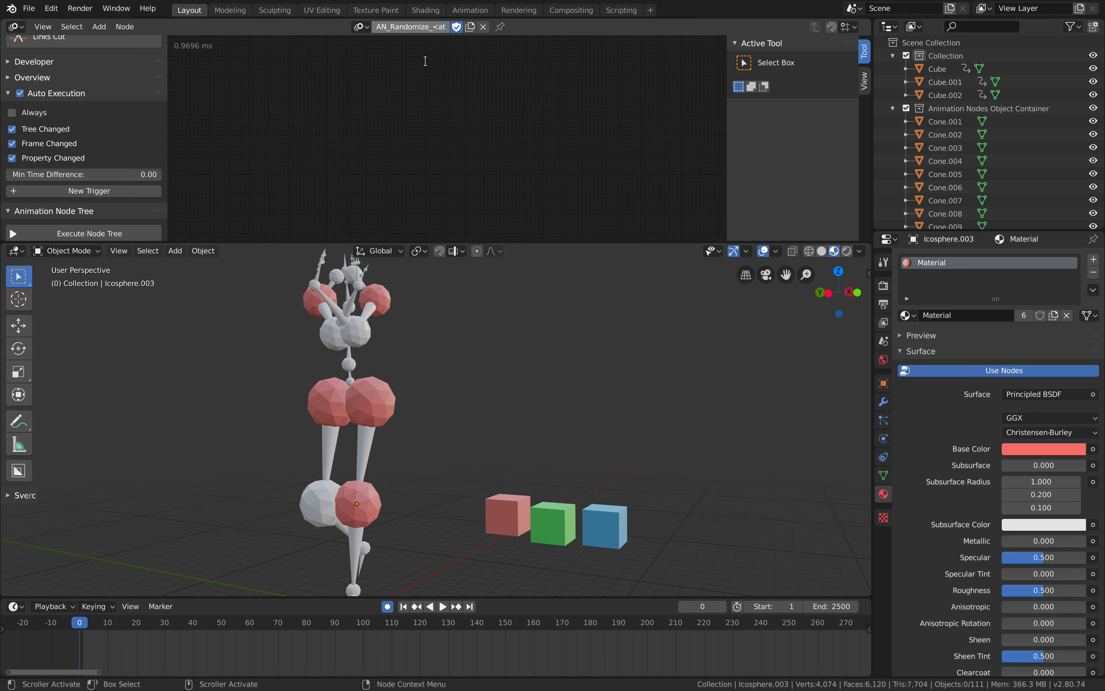
pyautogui.write('Randomize_Material')
pyautogui.press('Return')
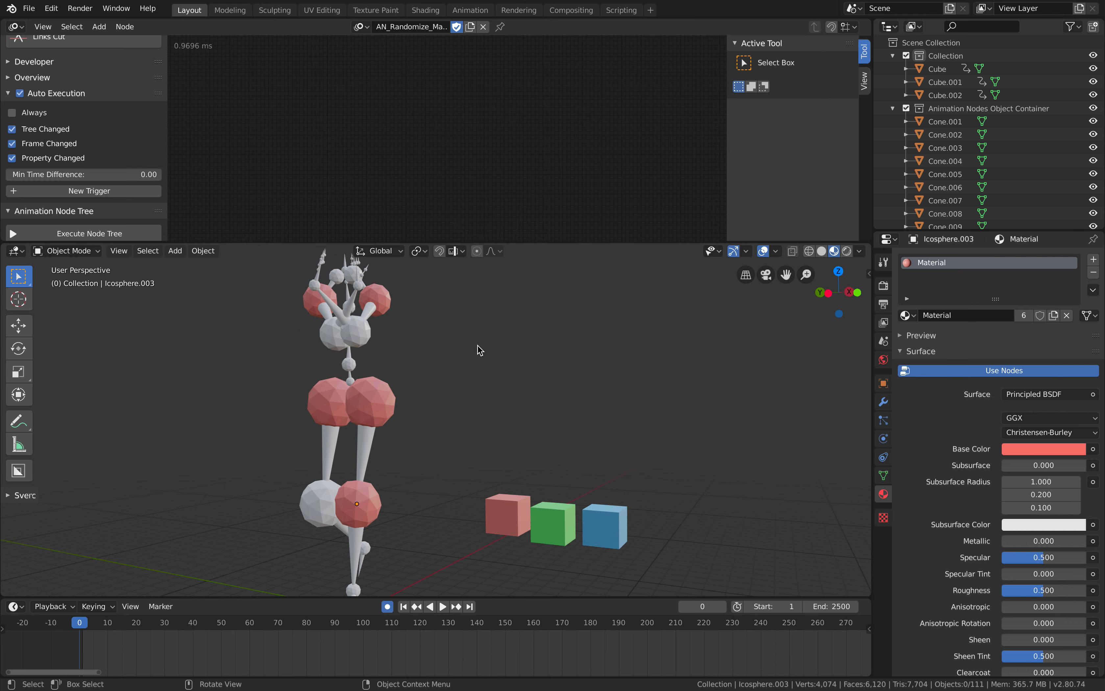
pyautogui.hotkey('ctrl', 's')
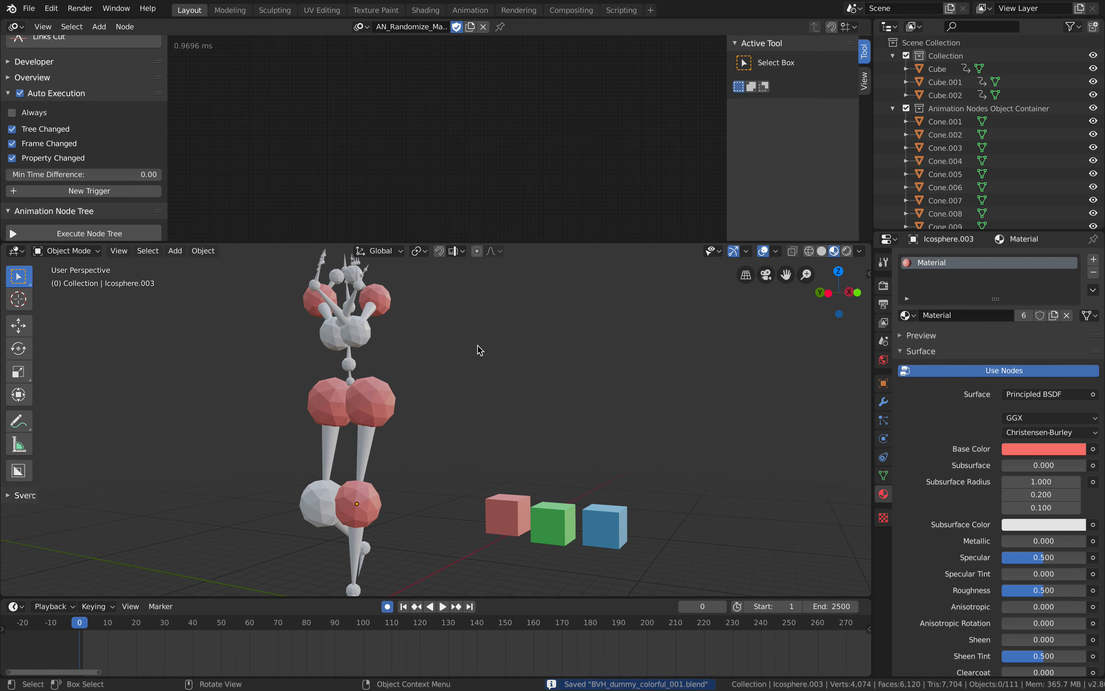
pyautogui.scroll(-1, 377, 348)
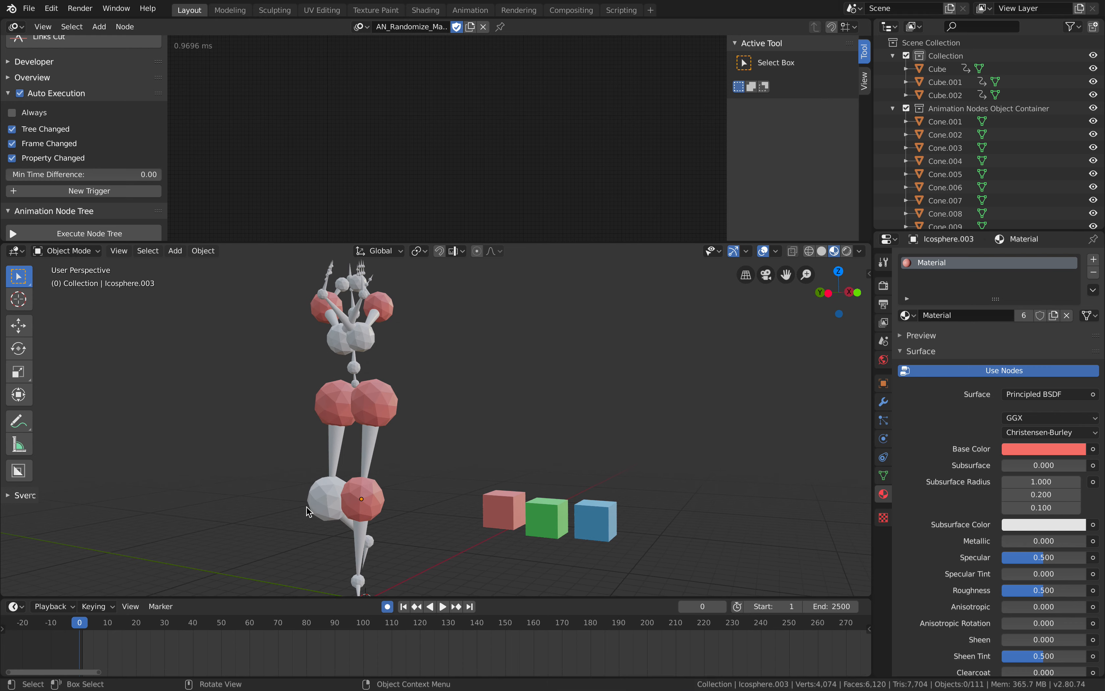
pyautogui.scroll(-1, 356, 415)
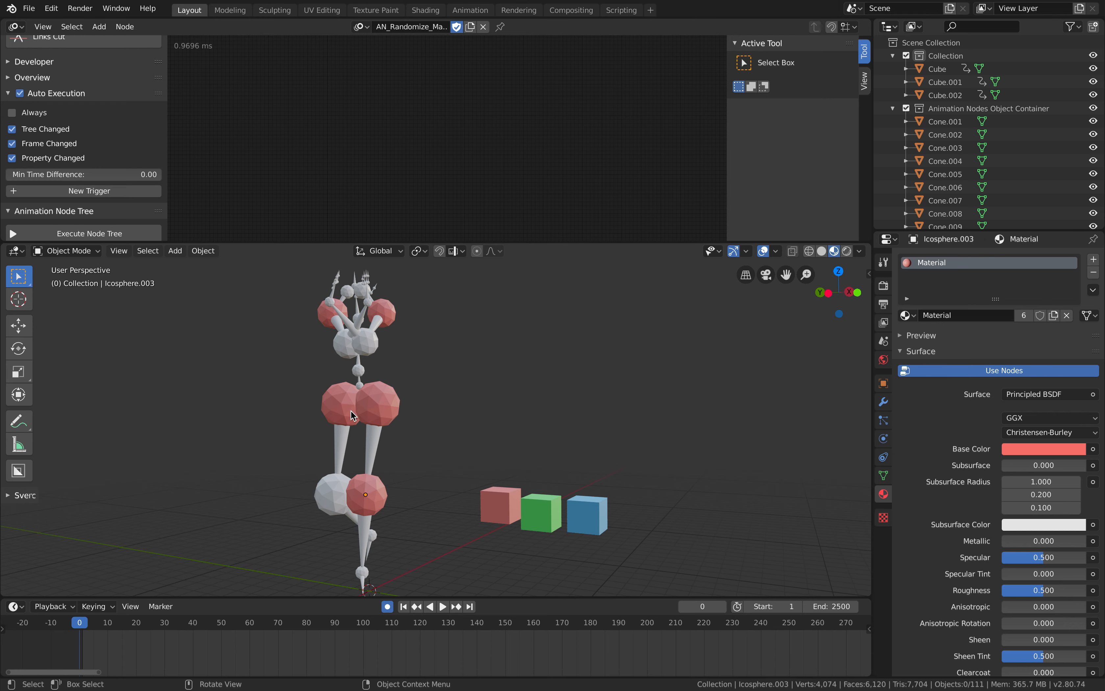
pyautogui.scroll(-5, 939, 146)
pyautogui.scroll(5, 939, 146)
pyautogui.hscroll(3, 505, 438)
pyautogui.keyDown('shift'); pyautogui.scroll(2, 507, 443); pyautogui.keyUp('shift')
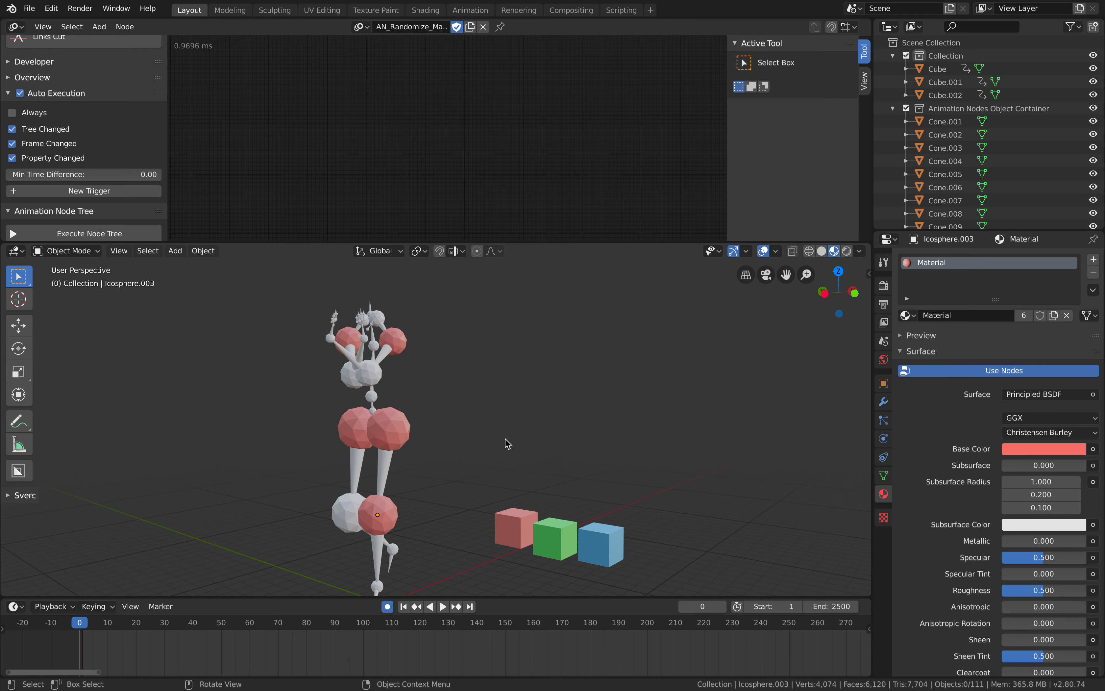
# Search the available nodes for "material" and add a Material Output node to the node tree
pyautogui.hotkey('shift', 'a')
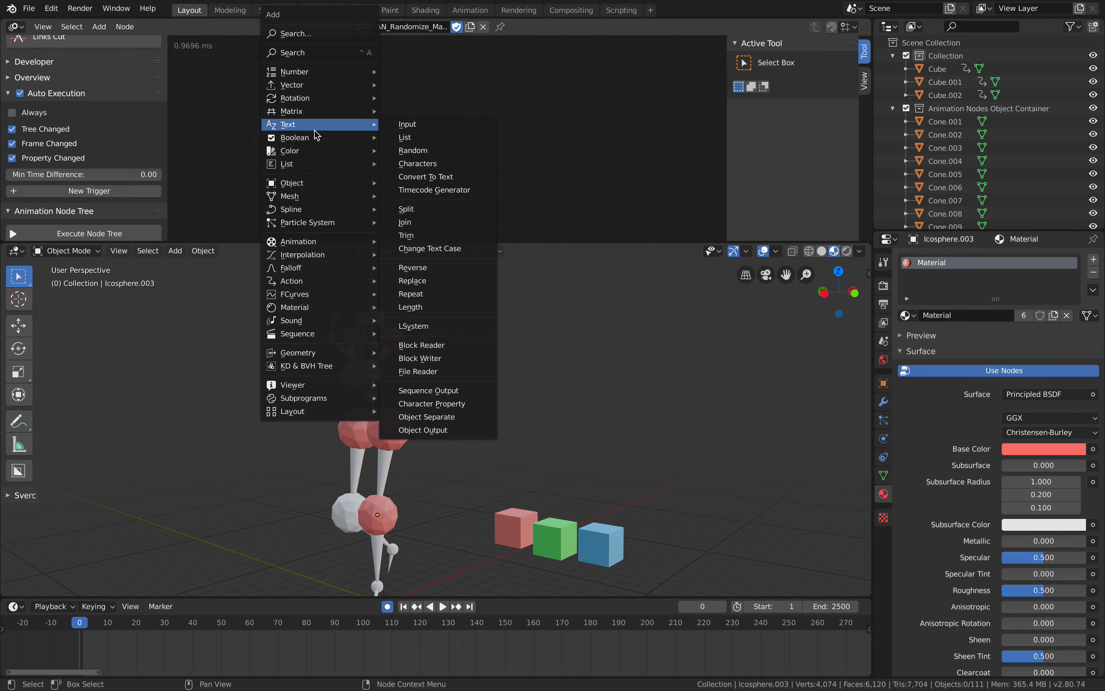
pyautogui.click(340, 51)
pyautogui.write('material')
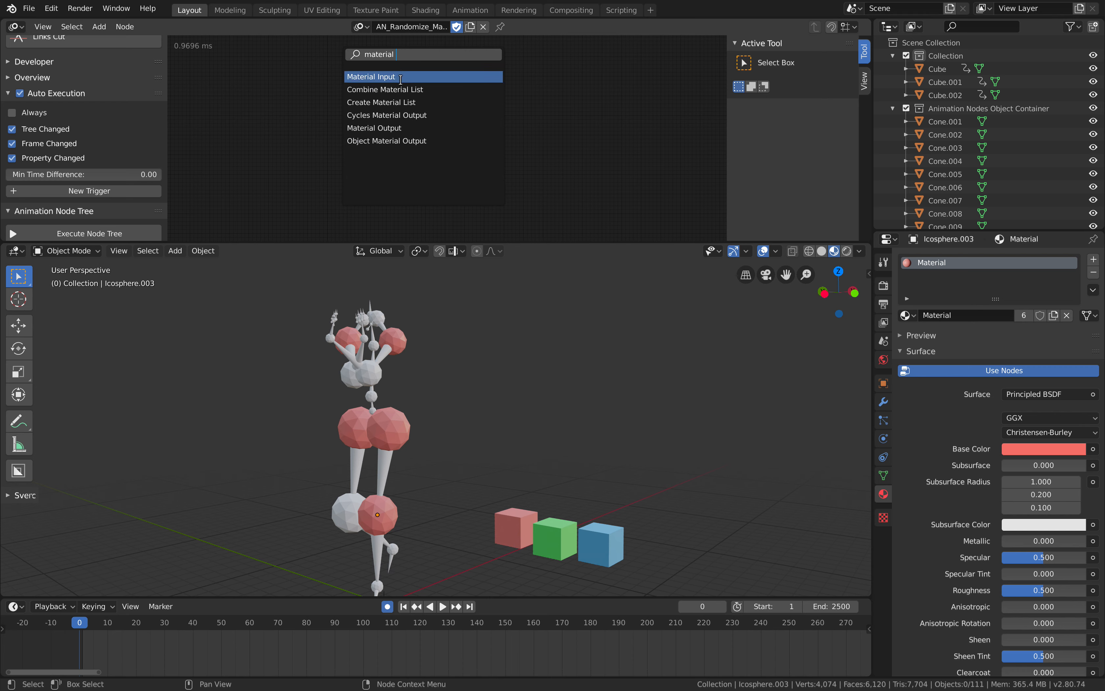
pyautogui.click(392, 128)
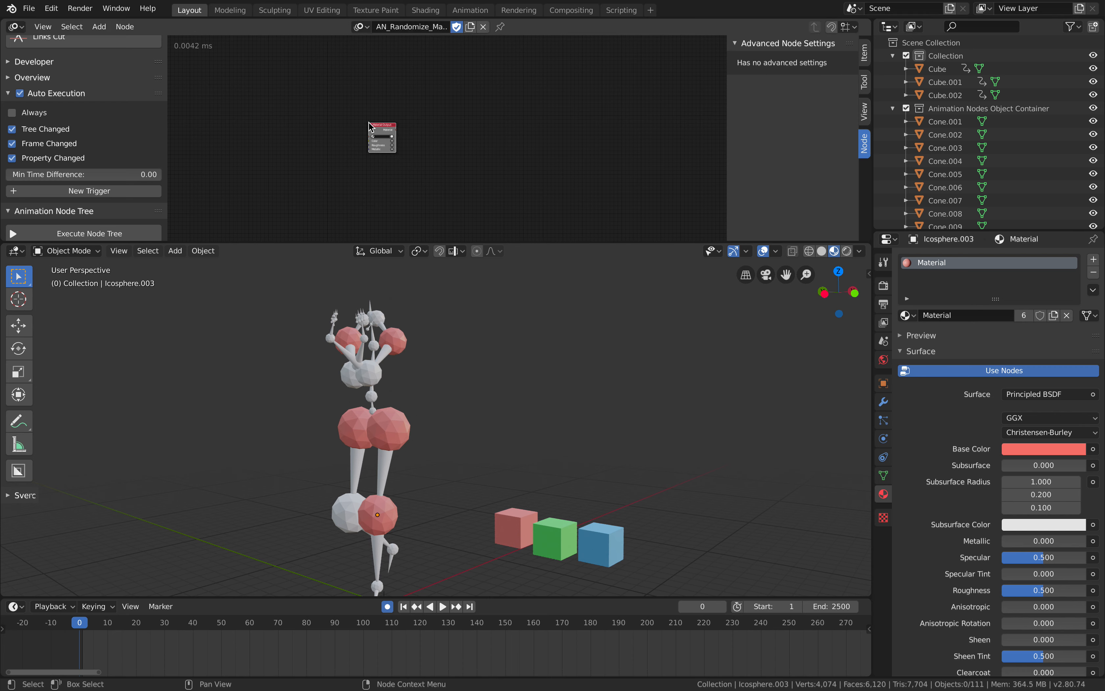
# Add a Material Input node in front of the Material Output node
pyautogui.scroll(2, 372, 122)
pyautogui.hotkey('ctrl', 'a')
pyautogui.write('materi')
pyautogui.press('Return')
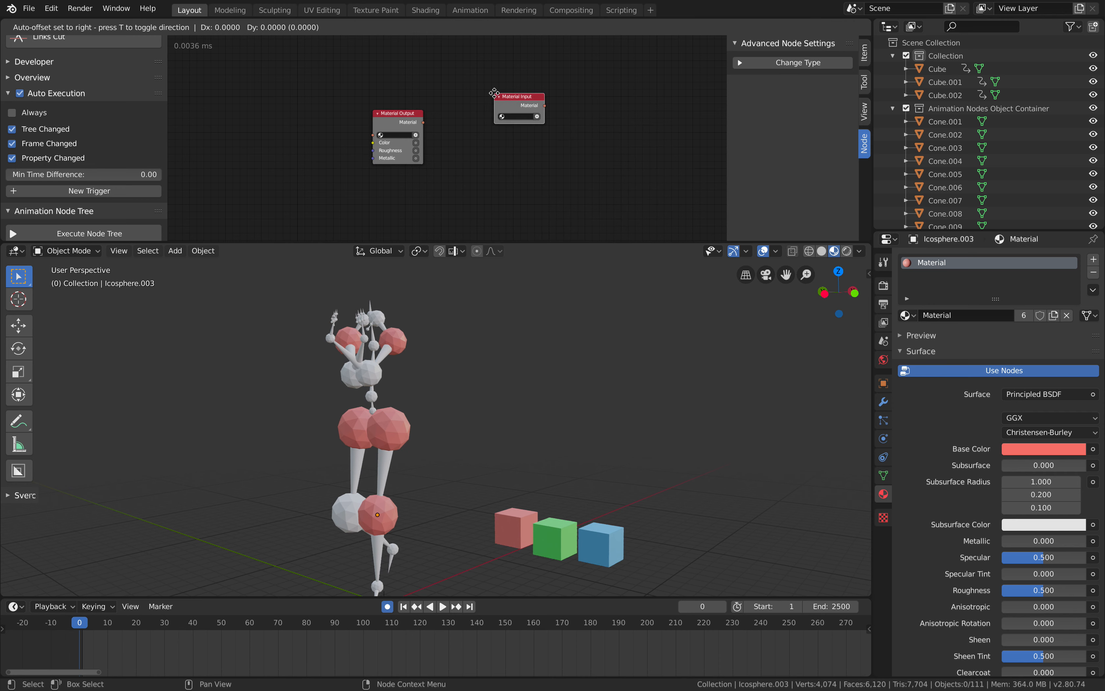
pyautogui.click(283, 118)
# Search the nodes for "material" and add an Object Material Output node after the Material Output node
pyautogui.hotkey('ctrl', 'a')
pyautogui.write('material')
pyautogui.press('Down')
pyautogui.press('Down')
pyautogui.press('Down')
pyautogui.press('Down')
pyautogui.press('Down')
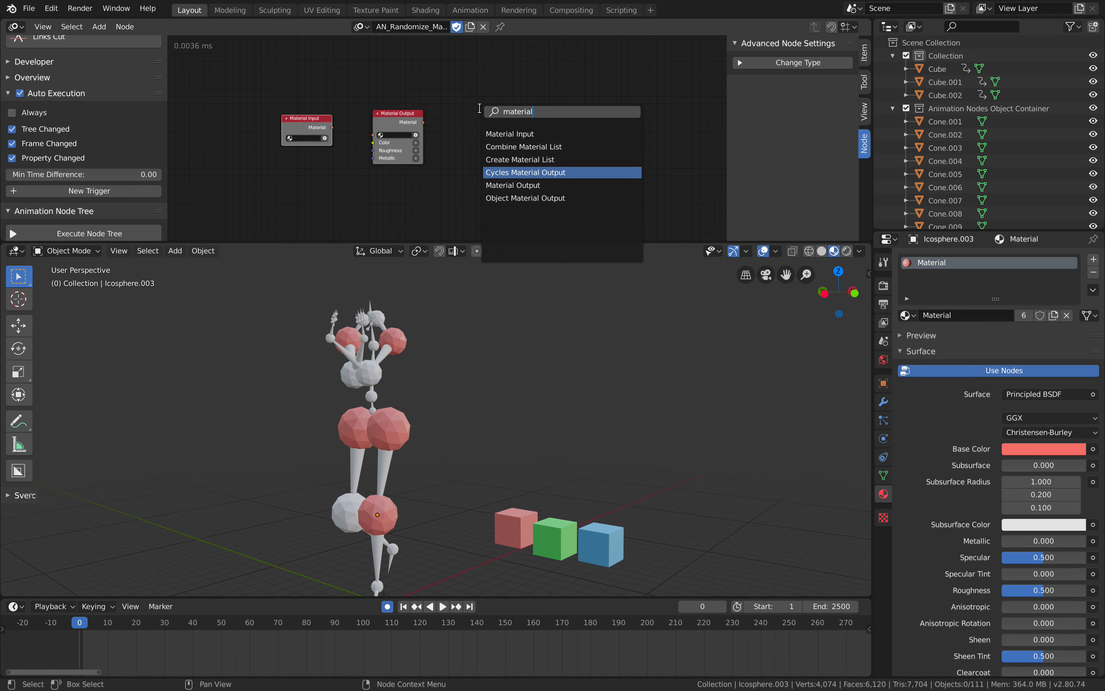
pyautogui.press('Return')
pyautogui.click(479, 108)
pyautogui.press('Home')
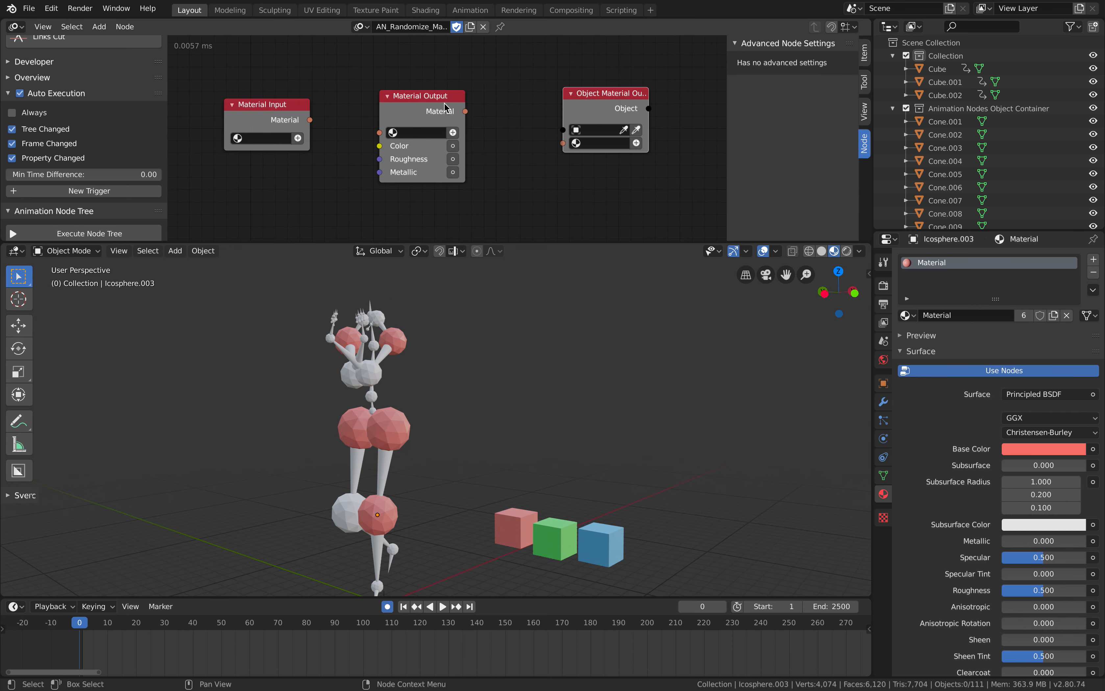
# Delete the Material Output node and shift the Material Input node slightly towards the gap
pyautogui.moveTo(438, 100); pyautogui.dragTo(452, 100)
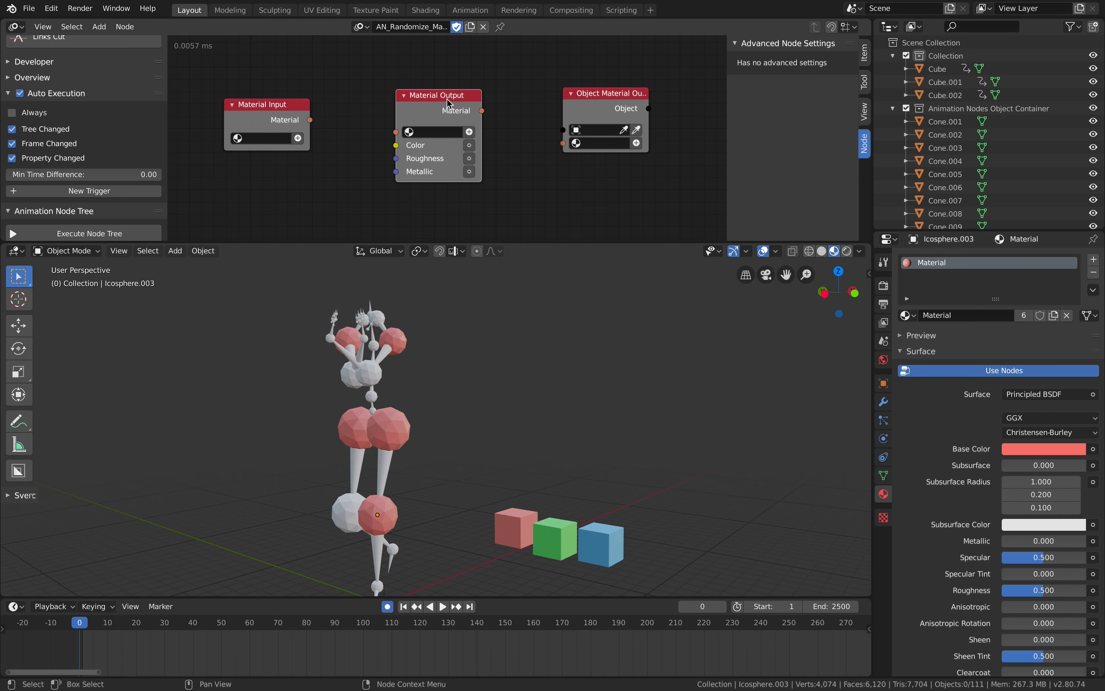
pyautogui.press('x')
pyautogui.moveTo(284, 105)
pyautogui.mouseDown()
pyautogui.moveTo(347, 103)
pyautogui.moveTo(303, 104)
pyautogui.mouseUp()
# Add a Create Material List node before the Object Material Output, give it a third input, and widen it
pyautogui.hotkey('shift', 'a')
pyautogui.click(422, 99)
pyautogui.write('material')
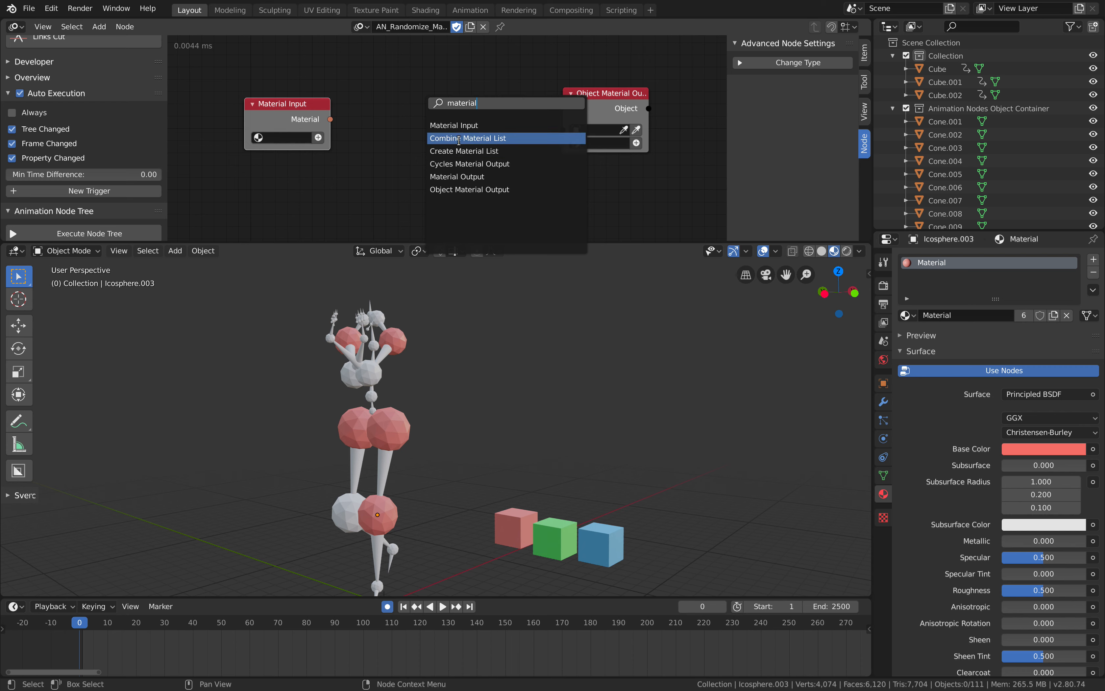
pyautogui.click(459, 150)
pyautogui.click(407, 129)
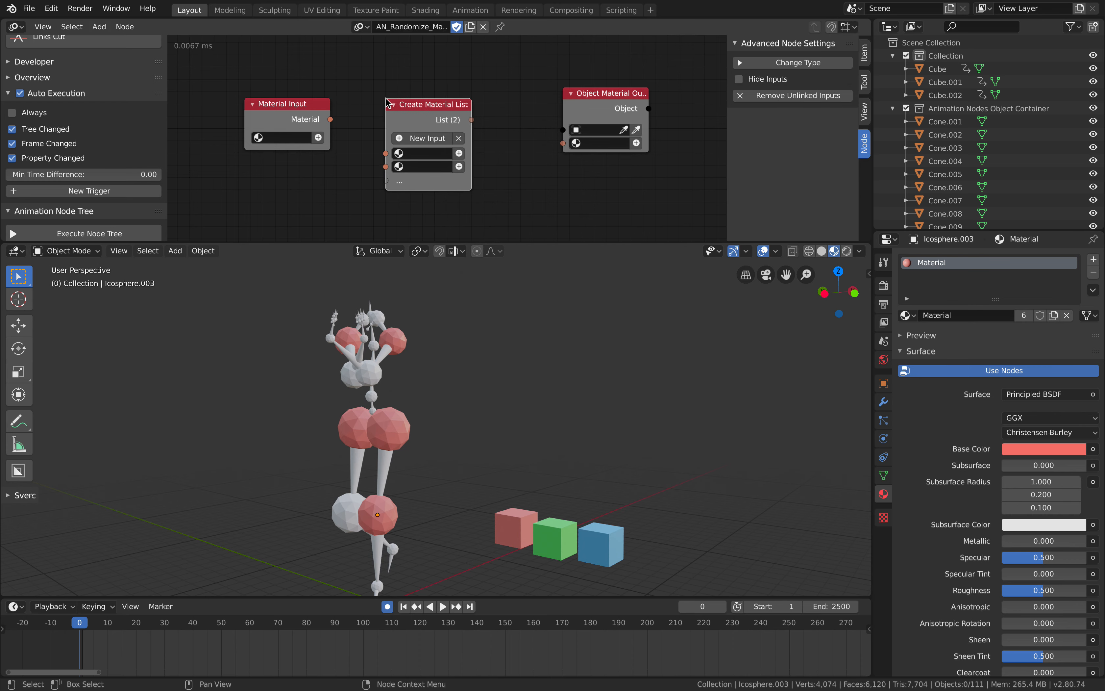
pyautogui.click(446, 139)
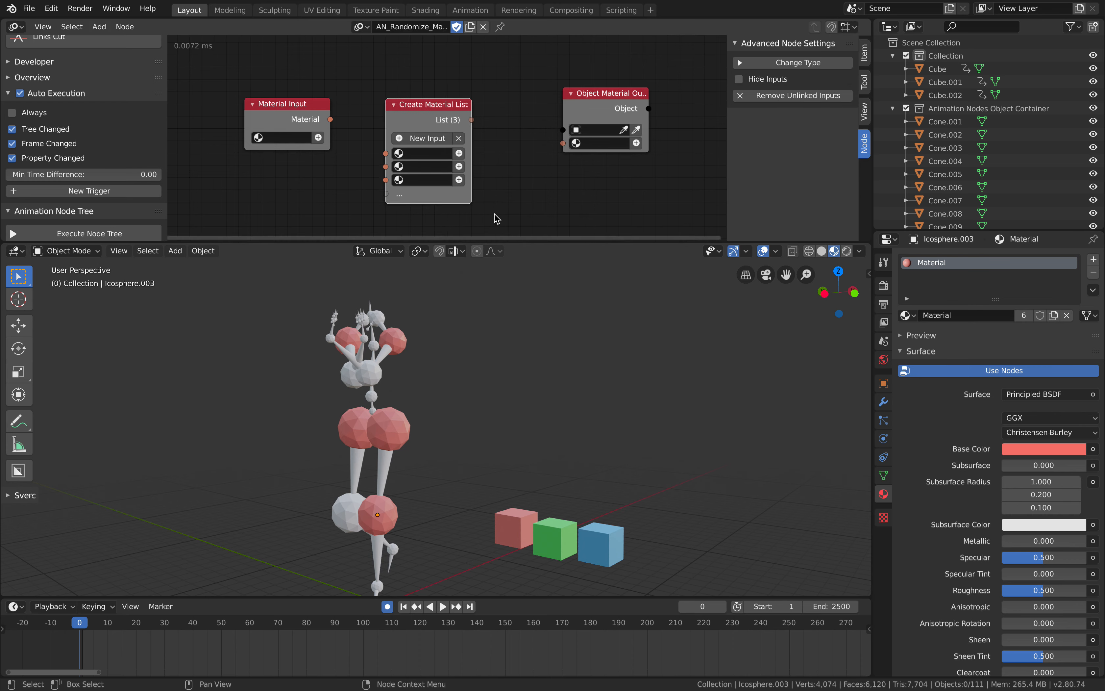
pyautogui.moveTo(472, 112); pyautogui.dragTo(484, 112)
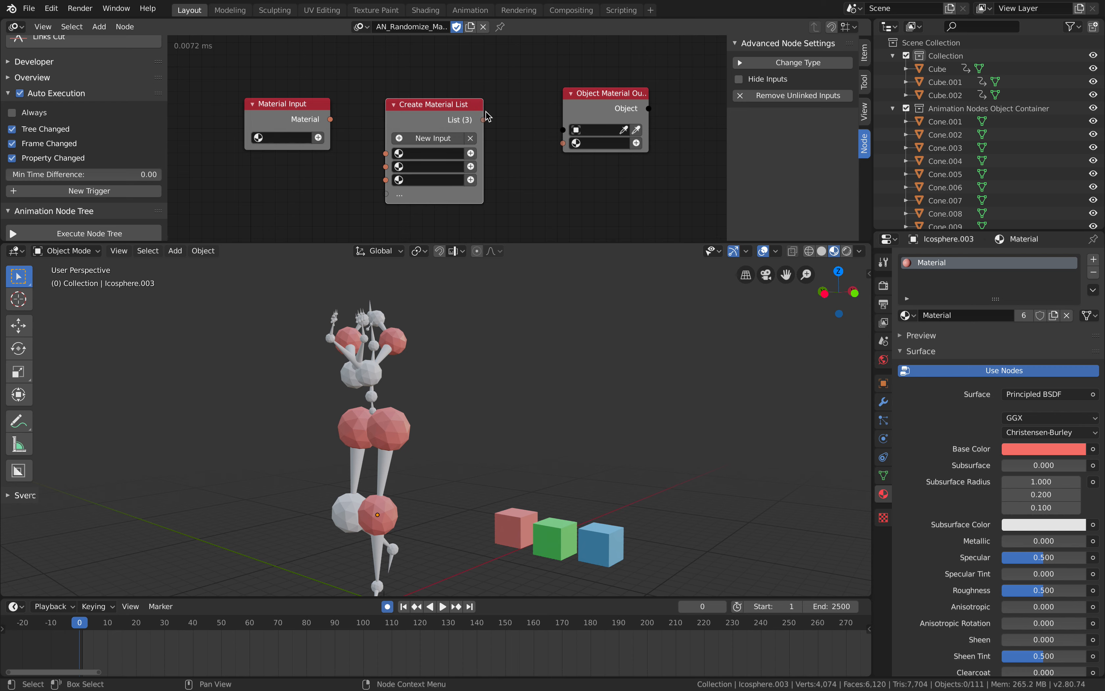
# Delete the unused Material Input node from the node tree
pyautogui.moveTo(332, 120); pyautogui.dragTo(353, 133)
pyautogui.click(285, 104)
pyautogui.press('x')
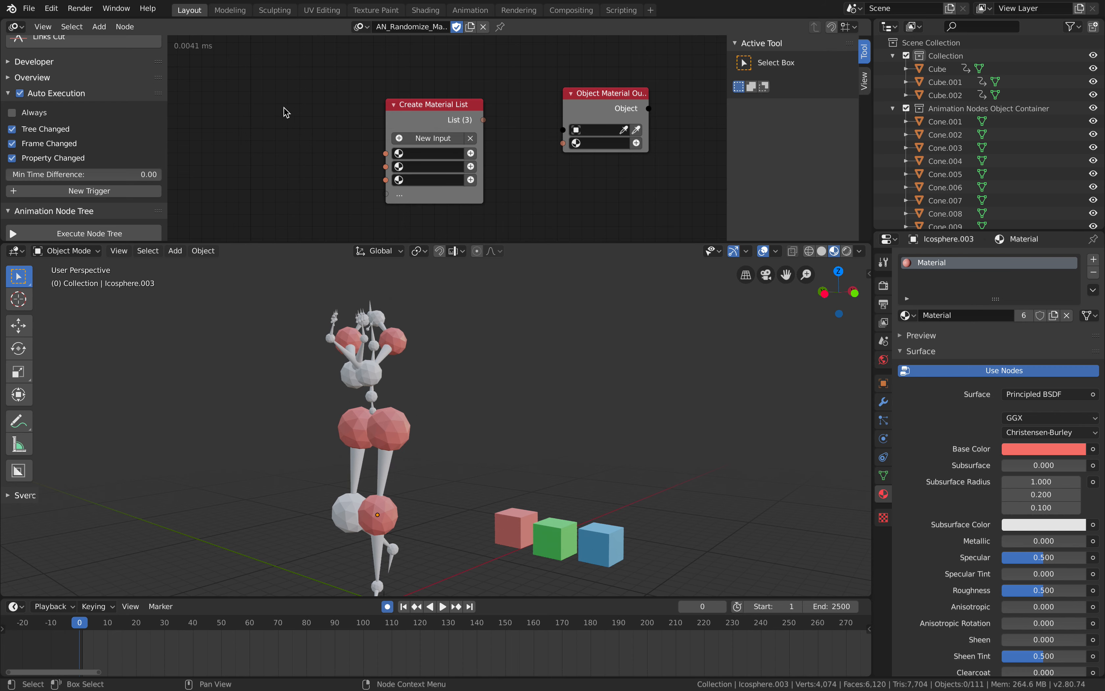
# Fill the Create Material List inputs with Material, Material.001 and Material.002, move the node away from Object Material Output, and save
pyautogui.click(411, 153)
pyautogui.click(431, 170)
pyautogui.click(431, 167)
pyautogui.click(431, 195)
pyautogui.click(432, 180)
pyautogui.click(427, 220)
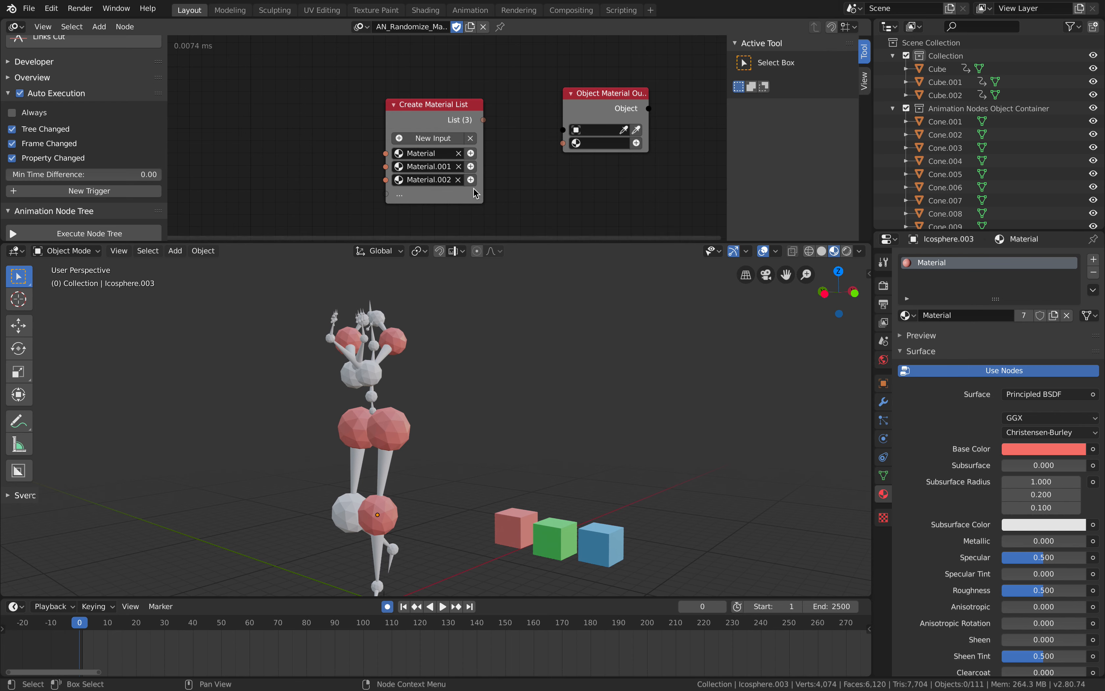
pyautogui.moveTo(434, 126); pyautogui.dragTo(364, 126)
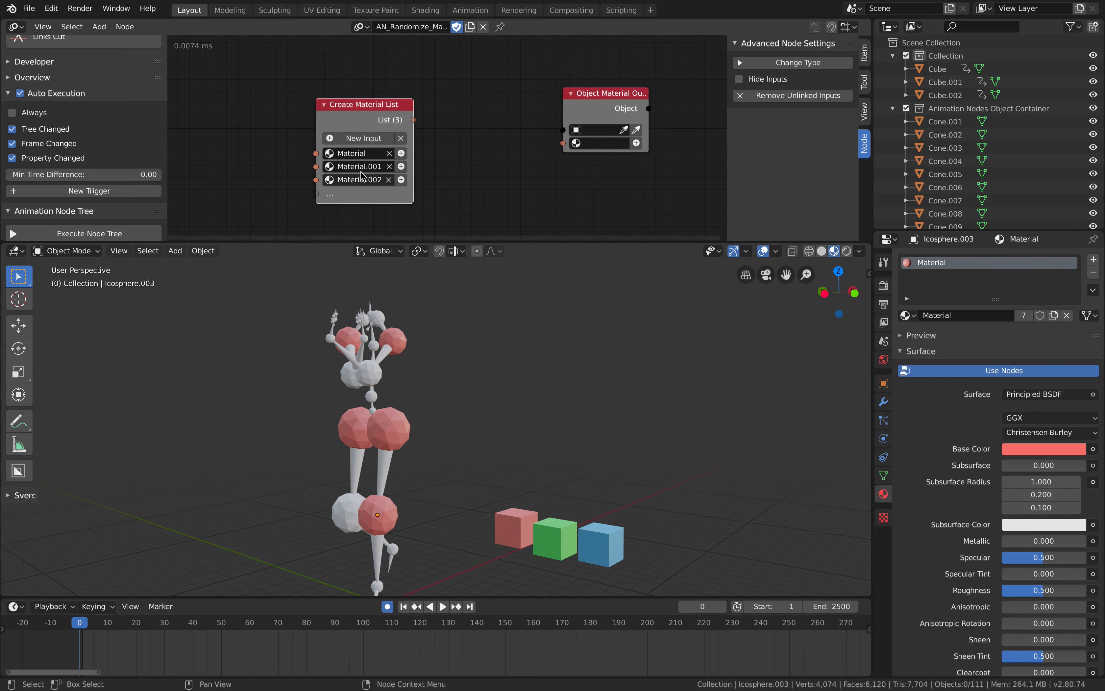
pyautogui.hotkey('ctrl', 's')
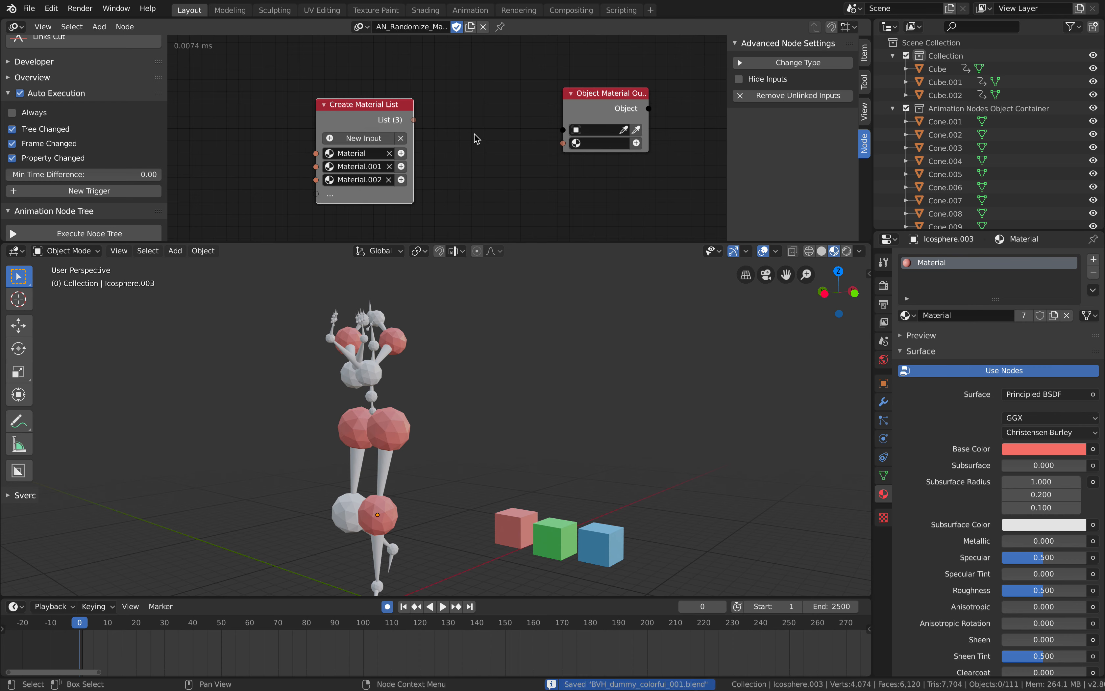
# Enlarge the node editor vertically to make more room for the node tree
pyautogui.hscroll(2, 474, 134)
pyautogui.scroll(-1, 397, 415)
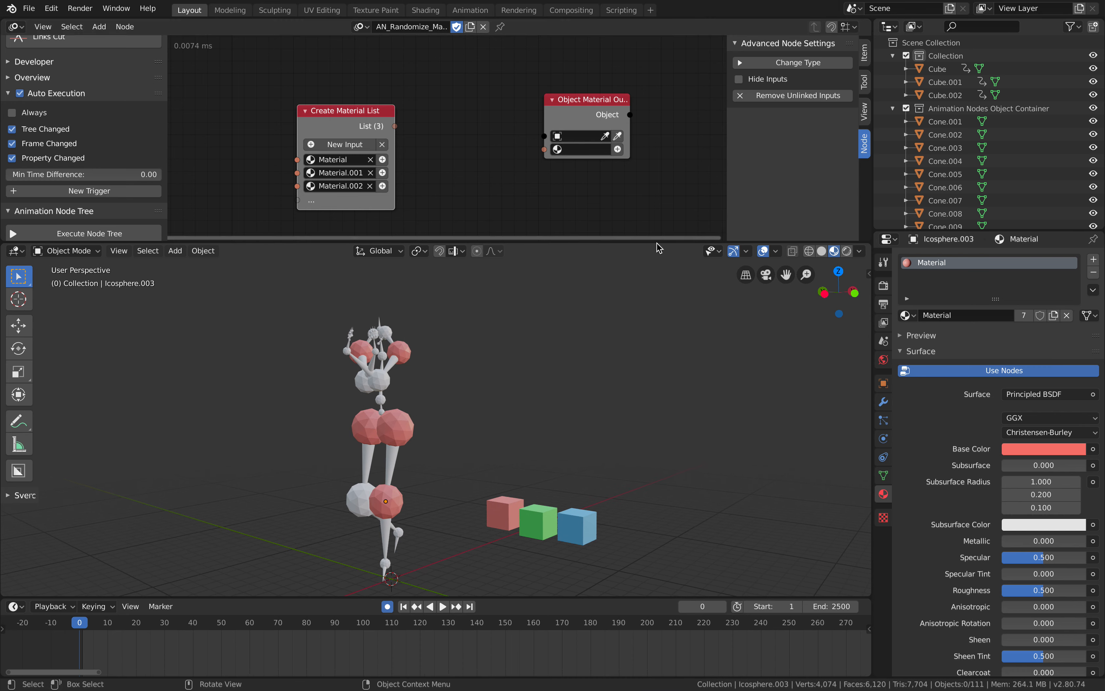
pyautogui.moveTo(658, 240); pyautogui.dragTo(658, 296)
# Search the nodes for "colle" and add a Collection by Name node above the material nodes
pyautogui.hotkey('shift', 'a')
pyautogui.click(413, 81)
pyautogui.write('colle')
pyautogui.press('Return')
pyautogui.click(414, 81)
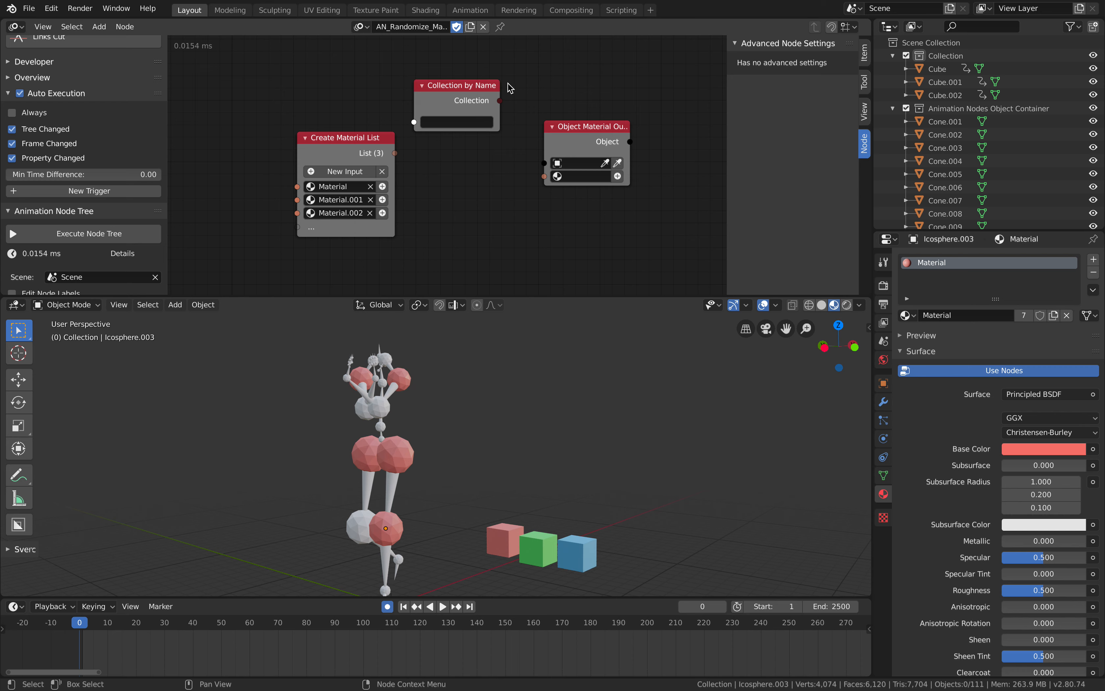
# Try the name Animation Nodes Object Container in the Collection by Name node, and remove that node
pyautogui.hotkey('ctrl', 'z')
pyautogui.doubleClick(992, 108)
pyautogui.hotkey('ctrl', 'c')
pyautogui.click(409, 110)
pyautogui.hotkey('ctrl', 'v')
pyautogui.press('Return')
pyautogui.moveTo(409, 94); pyautogui.dragTo(354, 98)
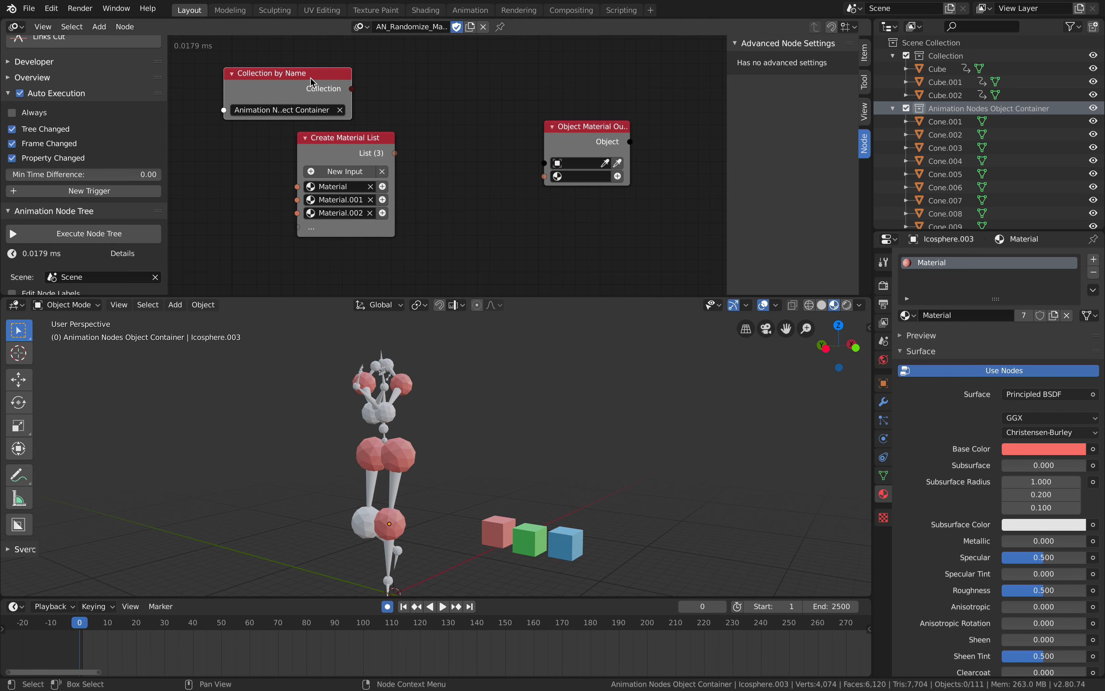
pyautogui.press('x')
# Add a Get Selected Objects node above the Create Material List node
pyautogui.hotkey('shift', 'a')
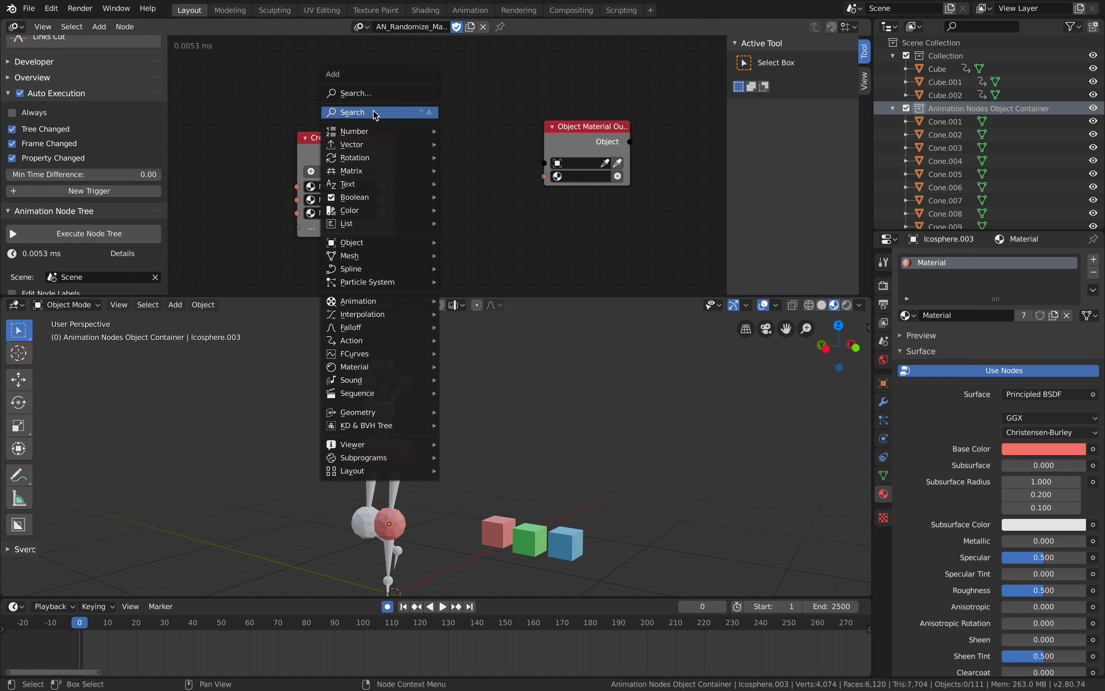
pyautogui.click(374, 113)
pyautogui.write('get sel')
pyautogui.press('Return')
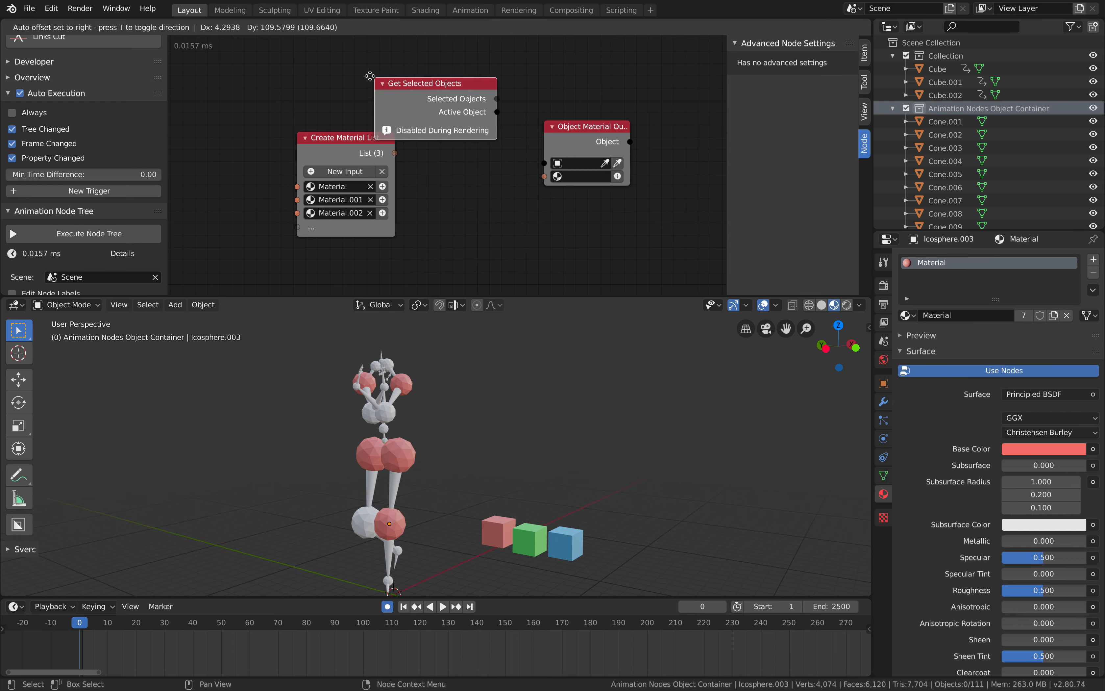
pyautogui.click(304, 50)
# Select the dummy's parts from the thighs up and link the Selected Objects output to a new Viewer node
pyautogui.scroll(-2, 372, 359)
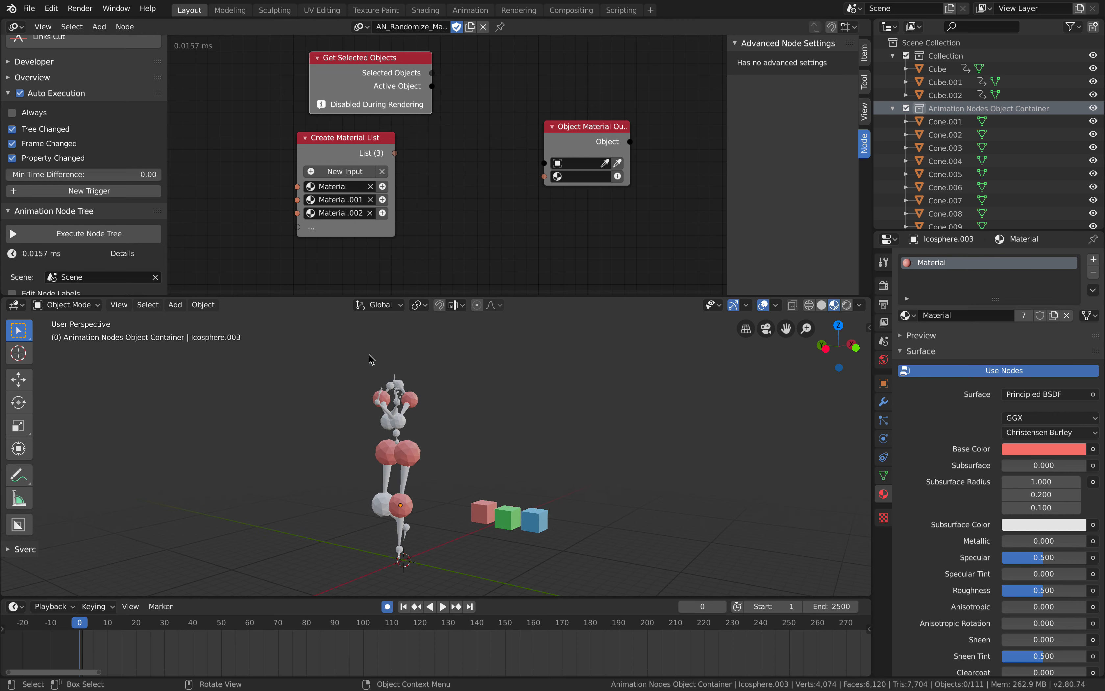
pyautogui.moveTo(344, 358); pyautogui.dragTo(430, 454)
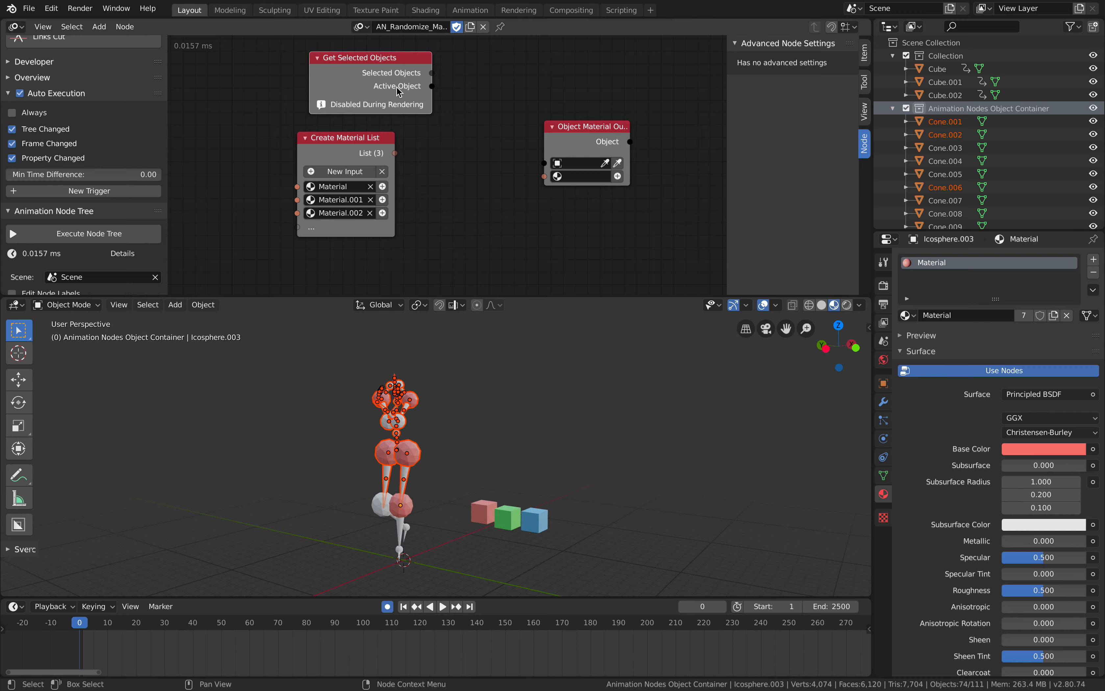
pyautogui.scroll(1, 399, 92)
pyautogui.moveTo(408, 60); pyautogui.dragTo(367, 73)
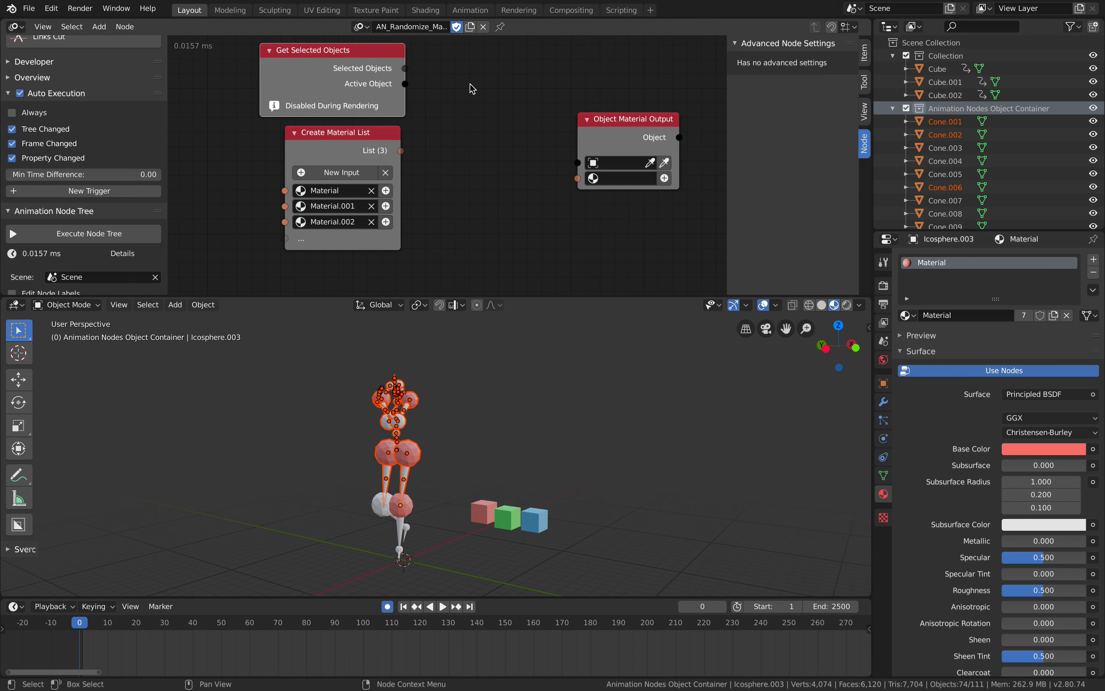
pyautogui.hotkey('ctrl', 'a')
pyautogui.write('view')
pyautogui.press('Down')
pyautogui.press('Down')
pyautogui.press('Down')
pyautogui.press('Return')
pyautogui.click(436, 51)
pyautogui.moveTo(404, 68); pyautogui.dragTo(436, 75)
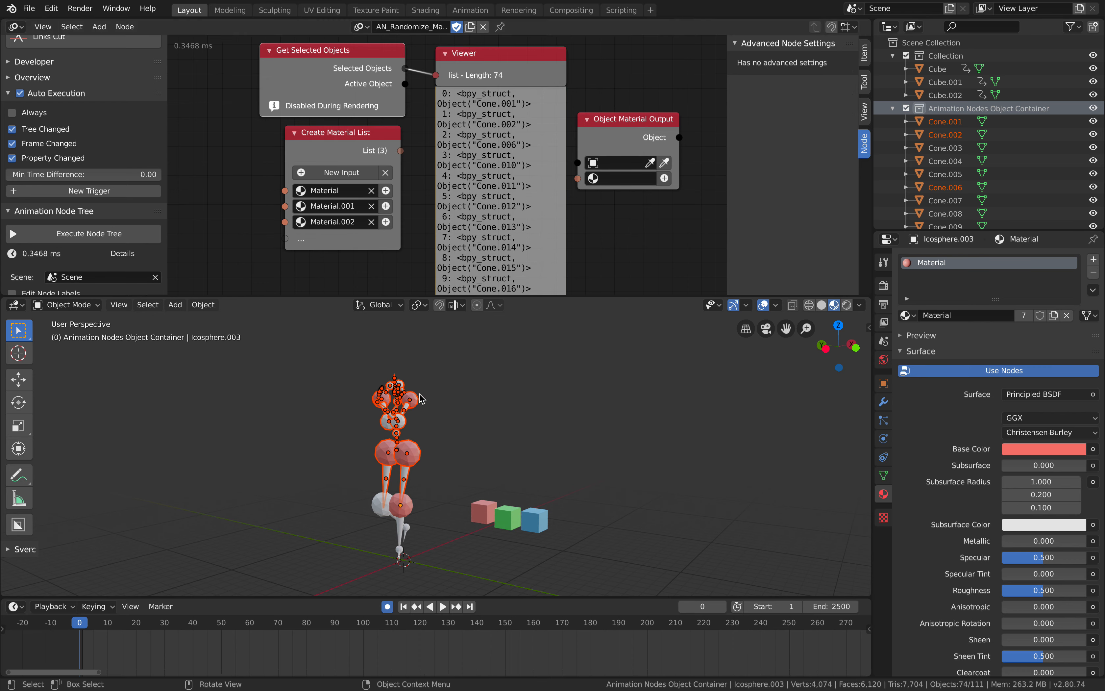
# Select only the red sphere Icosphere.035 on the dummy and advance to frame 3 to check the Viewer's list
pyautogui.click(409, 400)
pyautogui.press('Right')
pyautogui.press('Right')
pyautogui.press('Right')
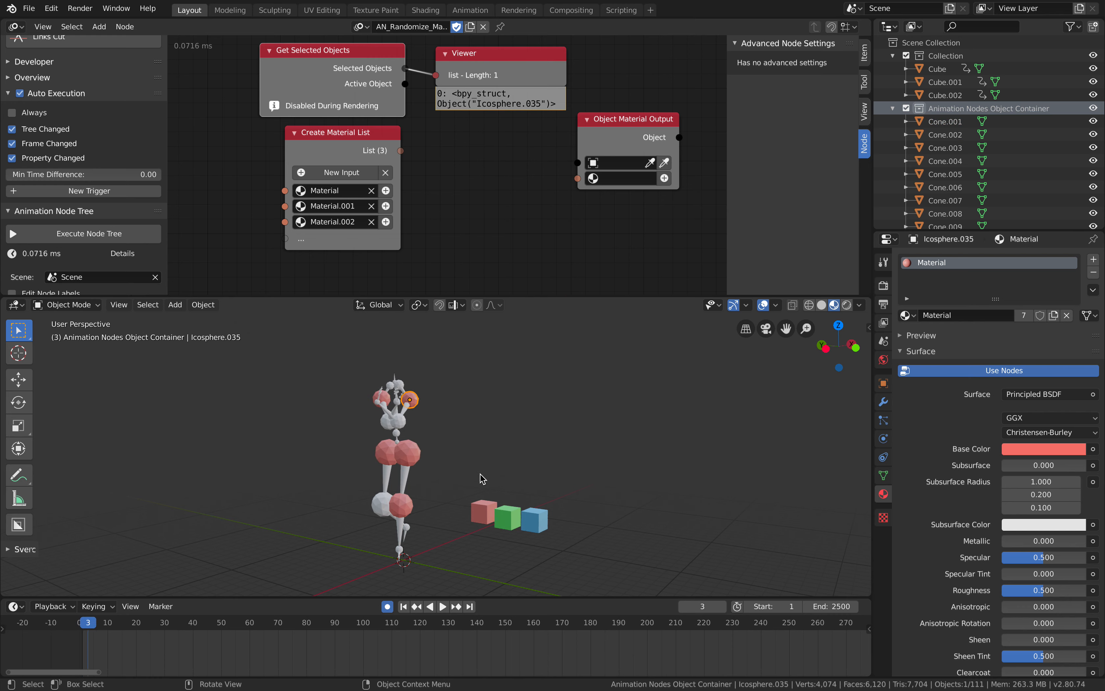
pyautogui.scroll(2, 441, 422)
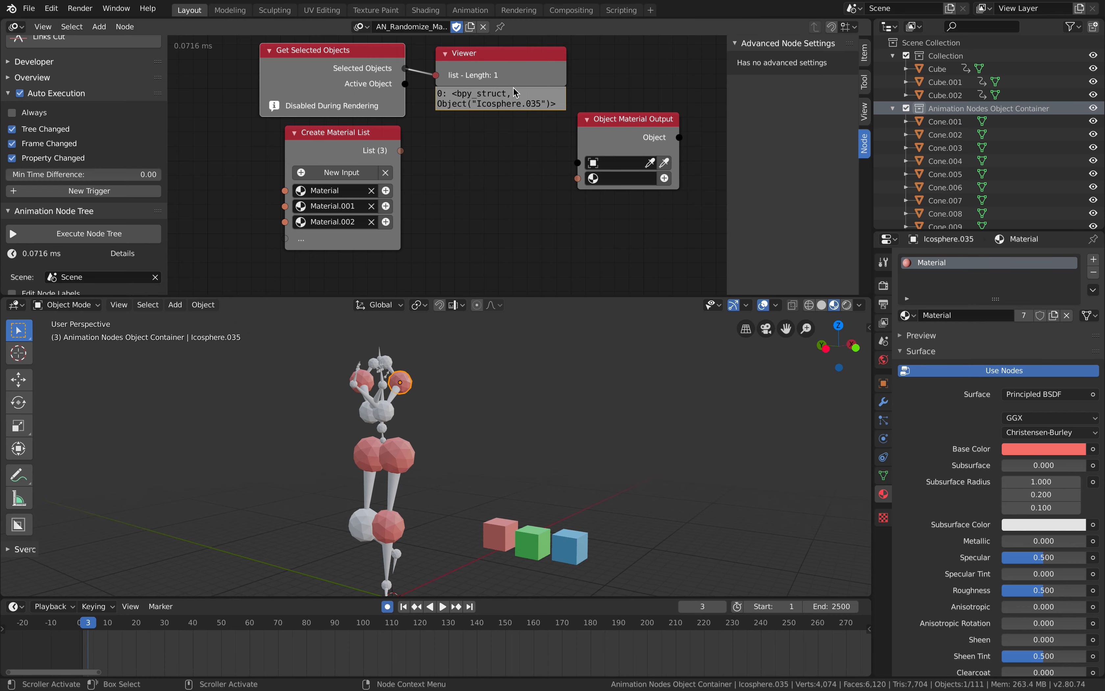
# Select all parts of the dummy's head and arms and advance to frame 9 to refresh the object list
pyautogui.moveTo(327, 337); pyautogui.dragTo(431, 389)
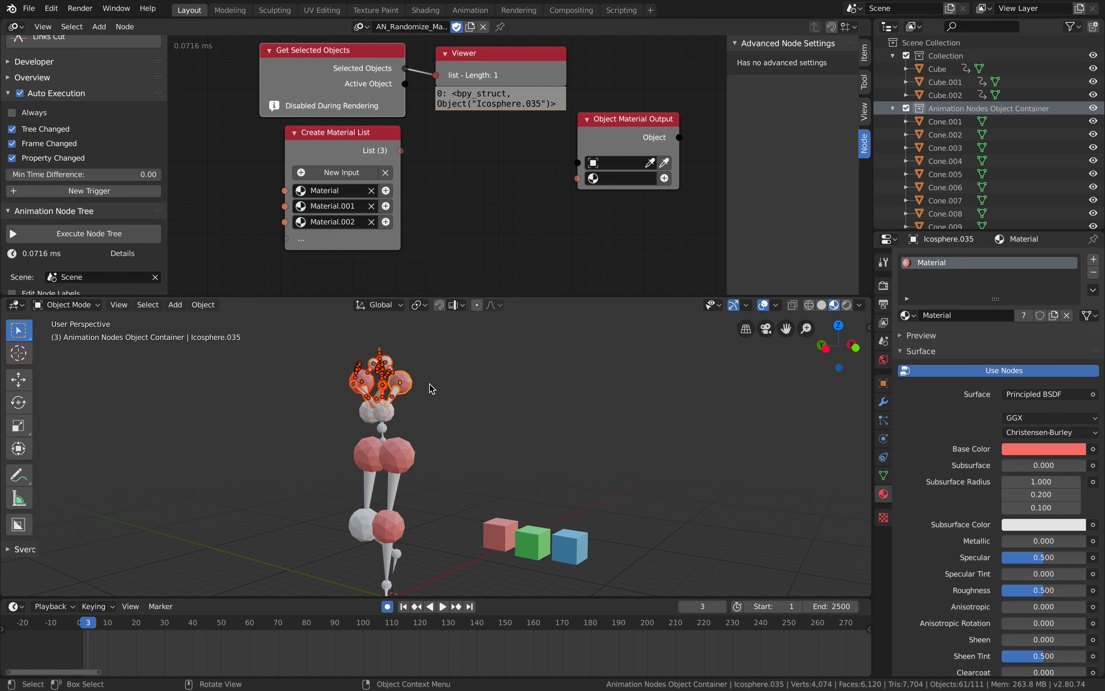
pyautogui.press('Right')
pyautogui.press('Right')
pyautogui.press('Right')
pyautogui.press('Right')
pyautogui.press('Right')
pyautogui.press('Right')
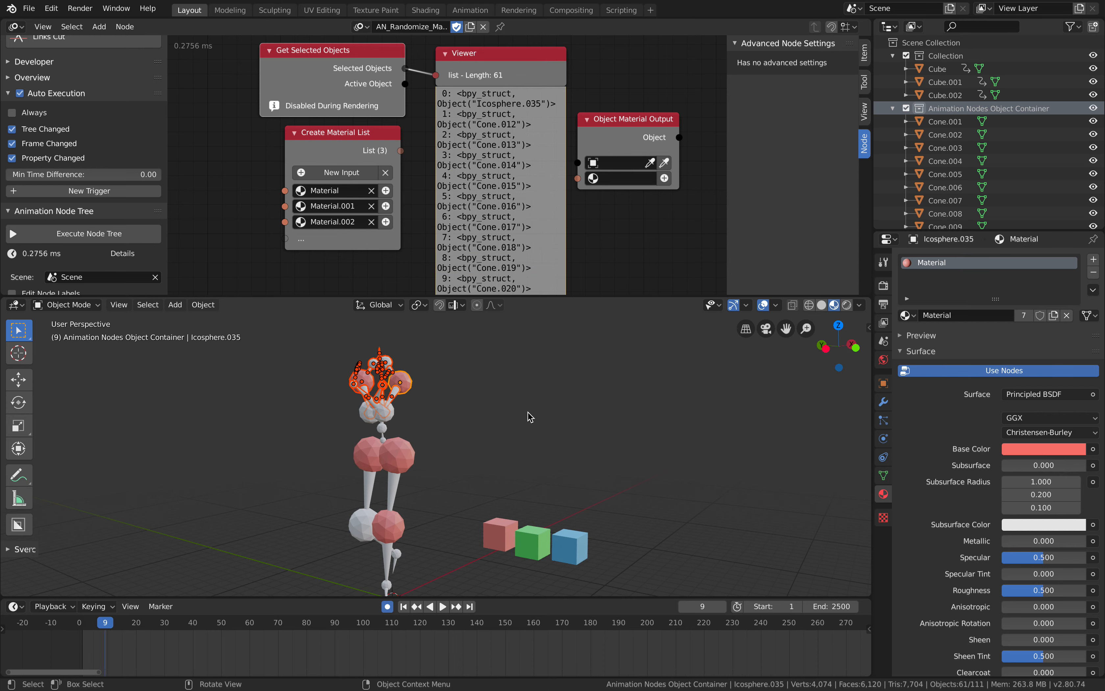
# Shrink the node editor's two side regions and move Get Selected Objects farther from the Viewer node
pyautogui.moveTo(728, 146); pyautogui.dragTo(836, 142)
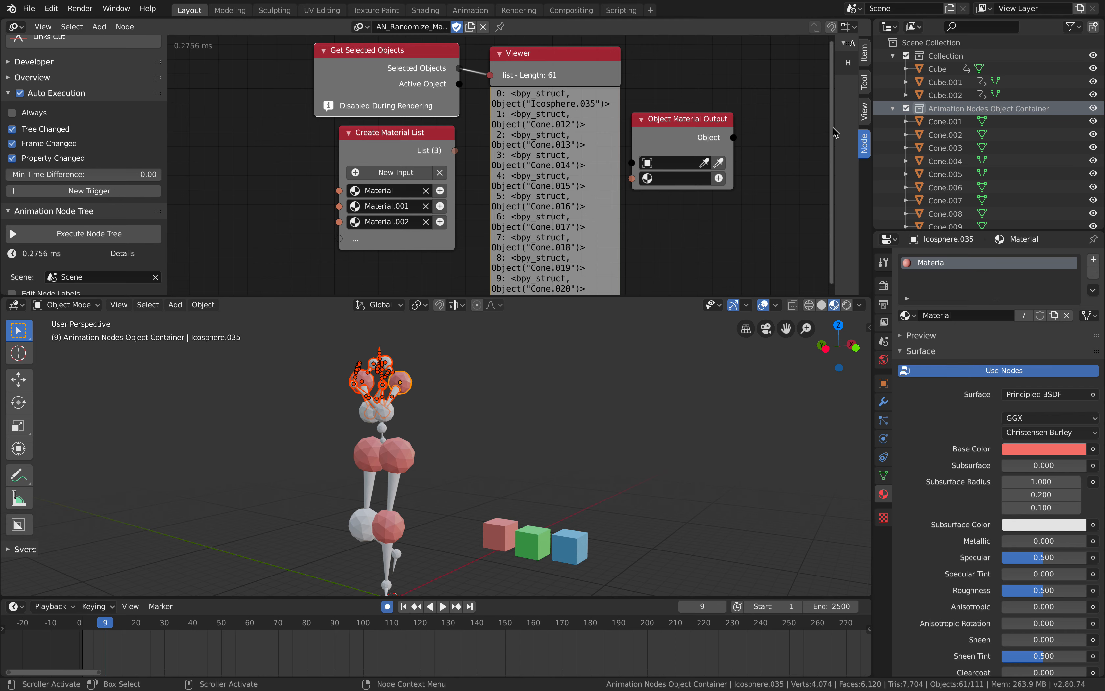
pyautogui.moveTo(835, 128); pyautogui.dragTo(867, 128)
pyautogui.moveTo(604, 69); pyautogui.dragTo(556, 100, button='middle')
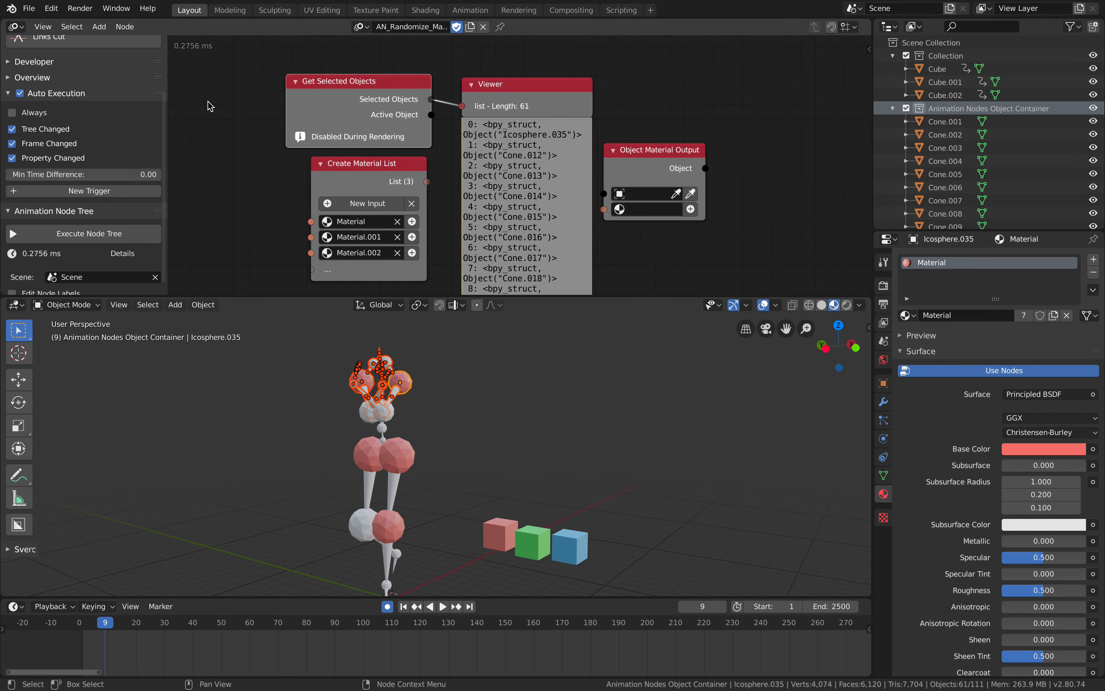
pyautogui.moveTo(166, 102); pyautogui.dragTo(37, 102)
pyautogui.moveTo(274, 101); pyautogui.dragTo(250, 109, button='middle')
pyautogui.moveTo(321, 91); pyautogui.dragTo(228, 91)
pyautogui.moveTo(431, 115); pyautogui.dragTo(392, 132)
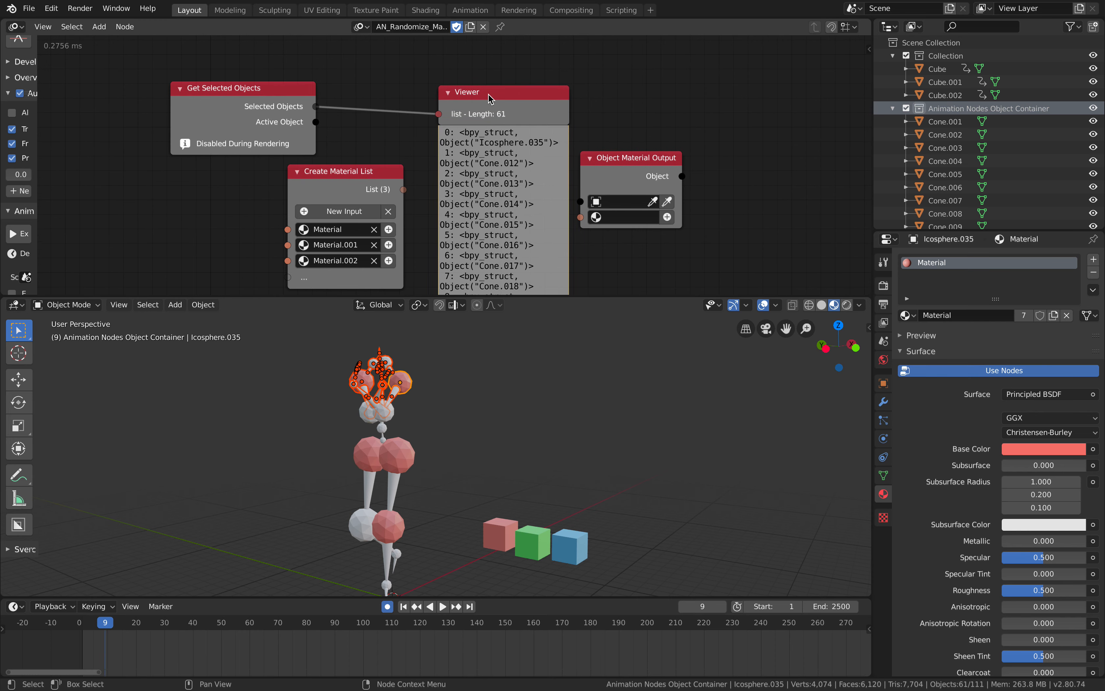
# Delete the Viewer node, place Create Material List below Get Selected Objects, and save the file
pyautogui.click(469, 99)
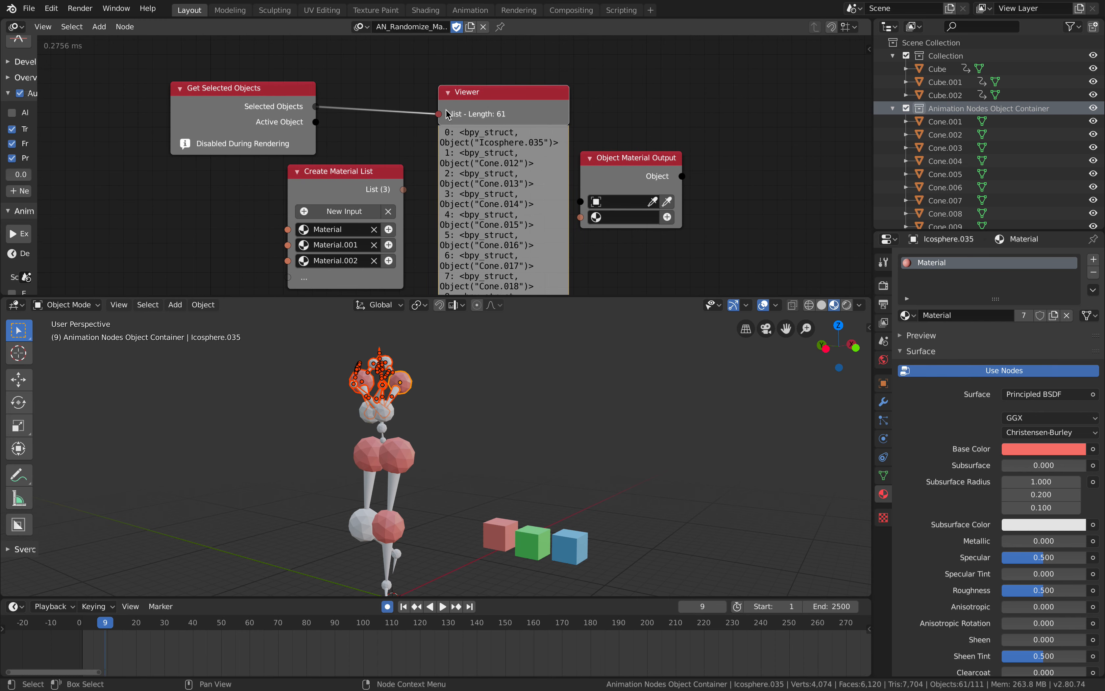
pyautogui.press('x')
pyautogui.moveTo(340, 177); pyautogui.dragTo(264, 179)
pyautogui.scroll(-1, 360, 168)
pyautogui.hotkey('ctrl', 's')
# Spread Get Selected Objects and Object Material Output farther apart to free space between them
pyautogui.moveTo(314, 99); pyautogui.dragTo(335, 98)
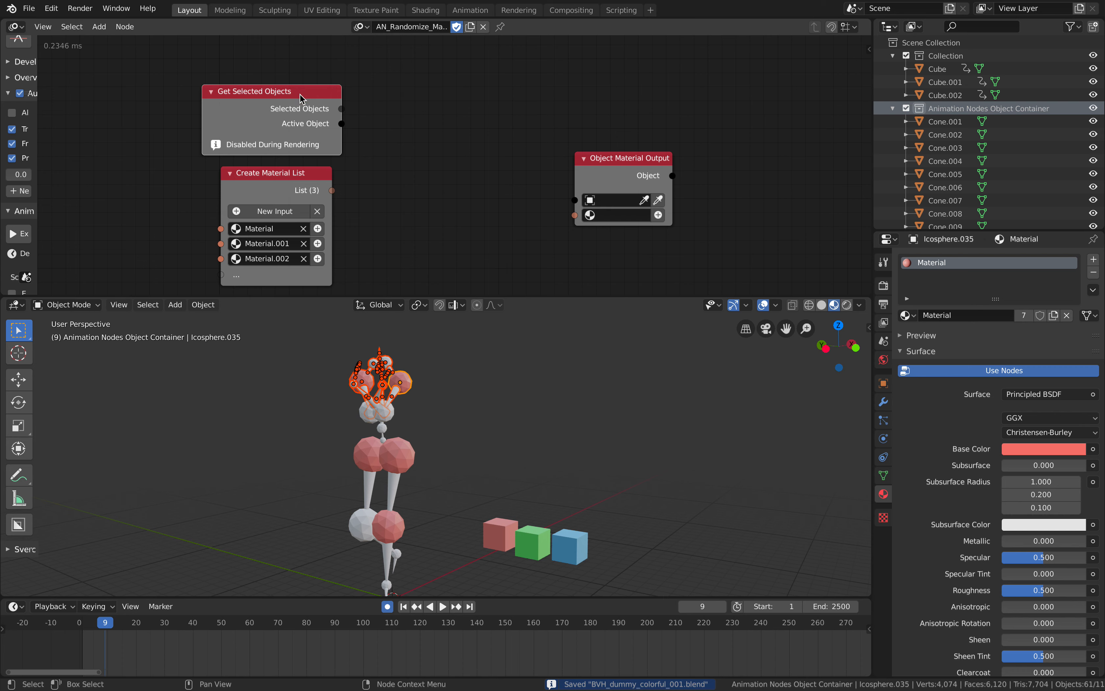
pyautogui.click(592, 170)
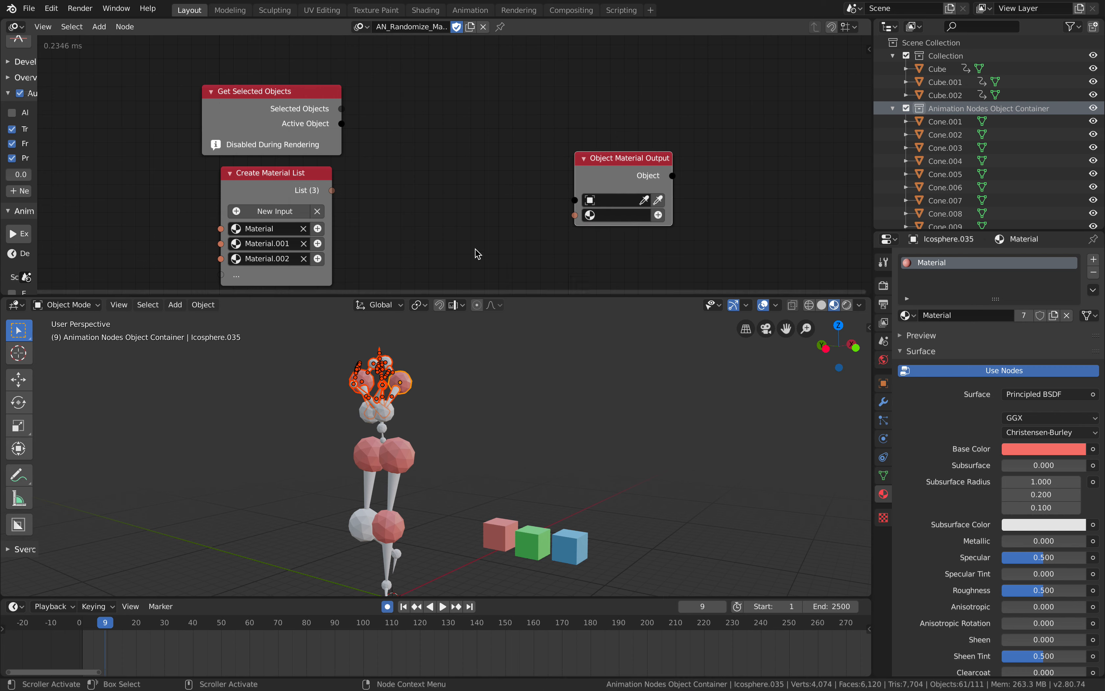
pyautogui.moveTo(627, 165); pyautogui.dragTo(638, 154)
pyautogui.click(312, 102)
pyautogui.moveTo(298, 97); pyautogui.dragTo(271, 95)
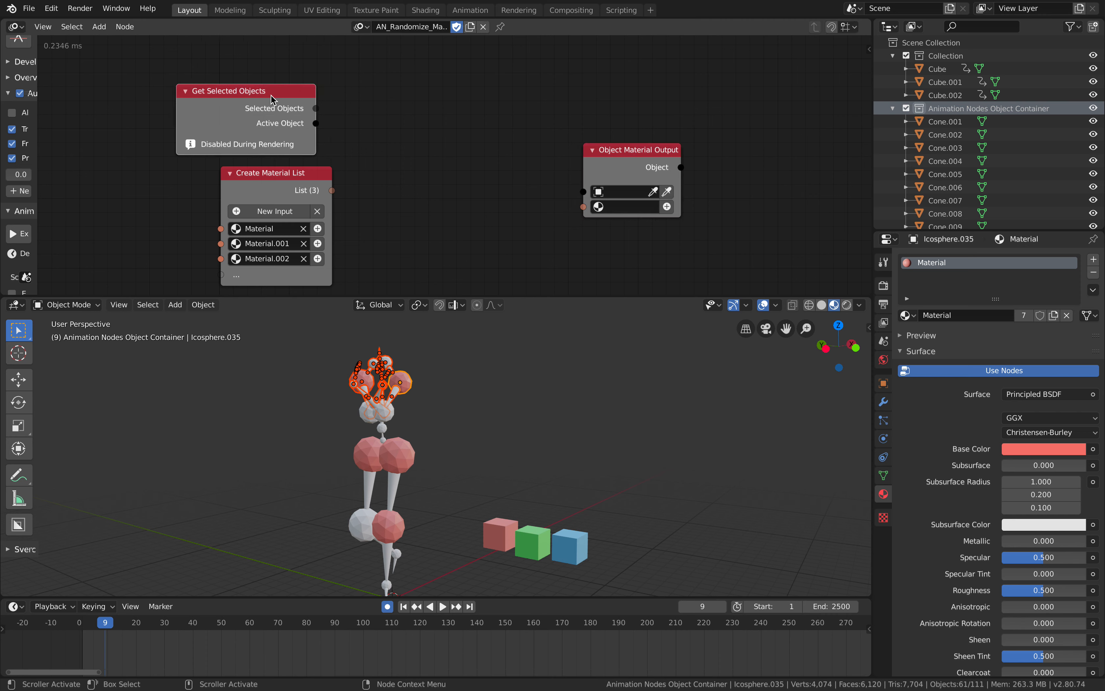
# Create a loop through Selected Objects and link the Loop Input's Object output to the Object Material Output node
pyautogui.press('w')
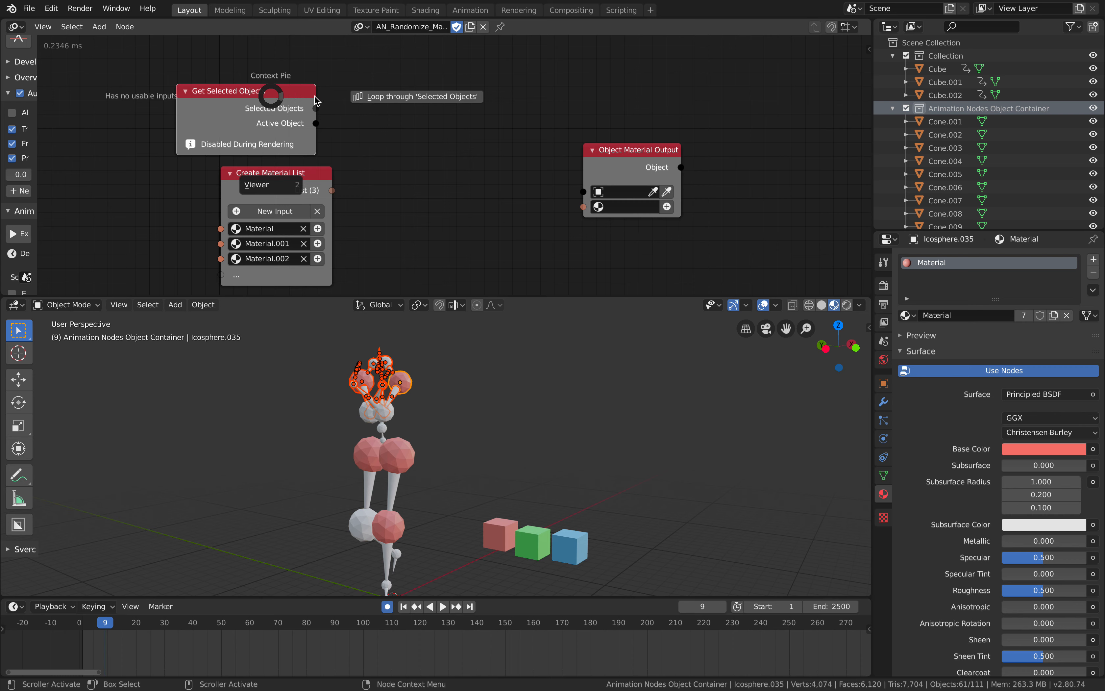
pyautogui.click(390, 97)
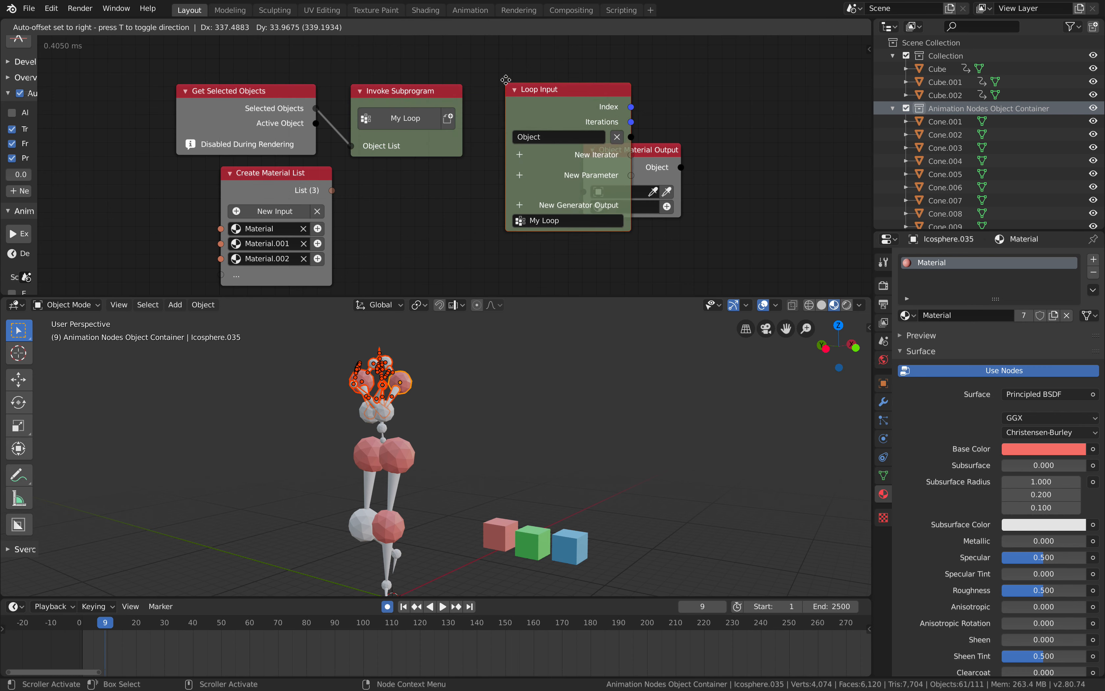
pyautogui.moveTo(636, 150); pyautogui.dragTo(665, 193)
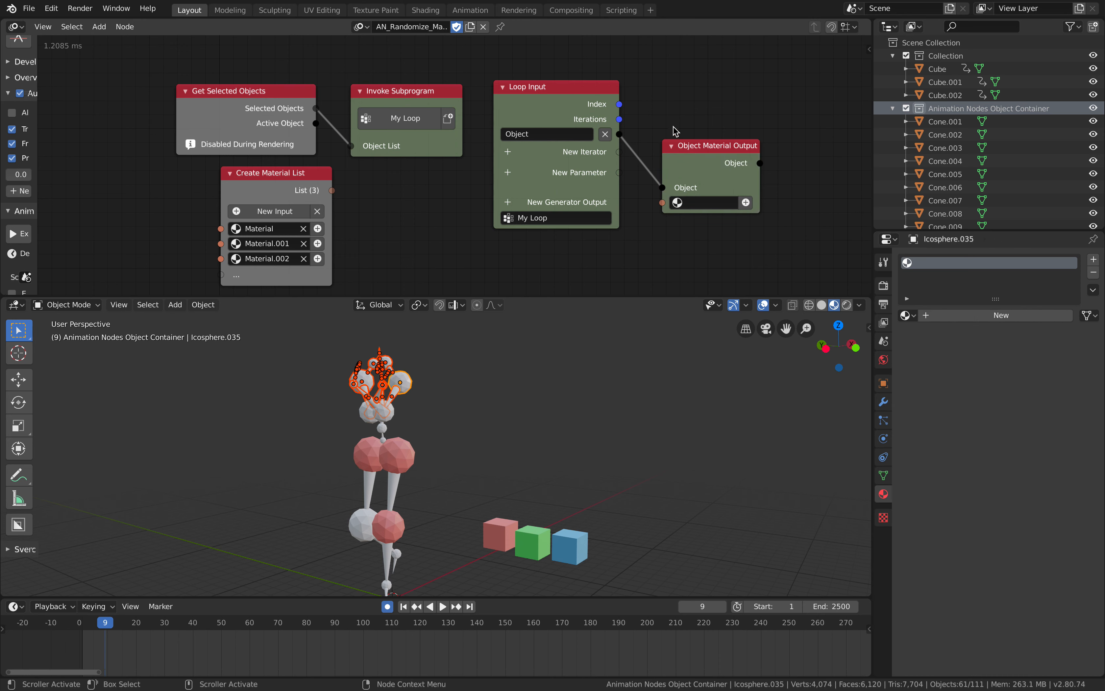
# Add a Material List parameter to the Loop Input and link Create Material List to the Invoke Subprogram node's new input, saving the file
pyautogui.moveTo(687, 140); pyautogui.dragTo(701, 135)
pyautogui.hotkey('ctrl', 's')
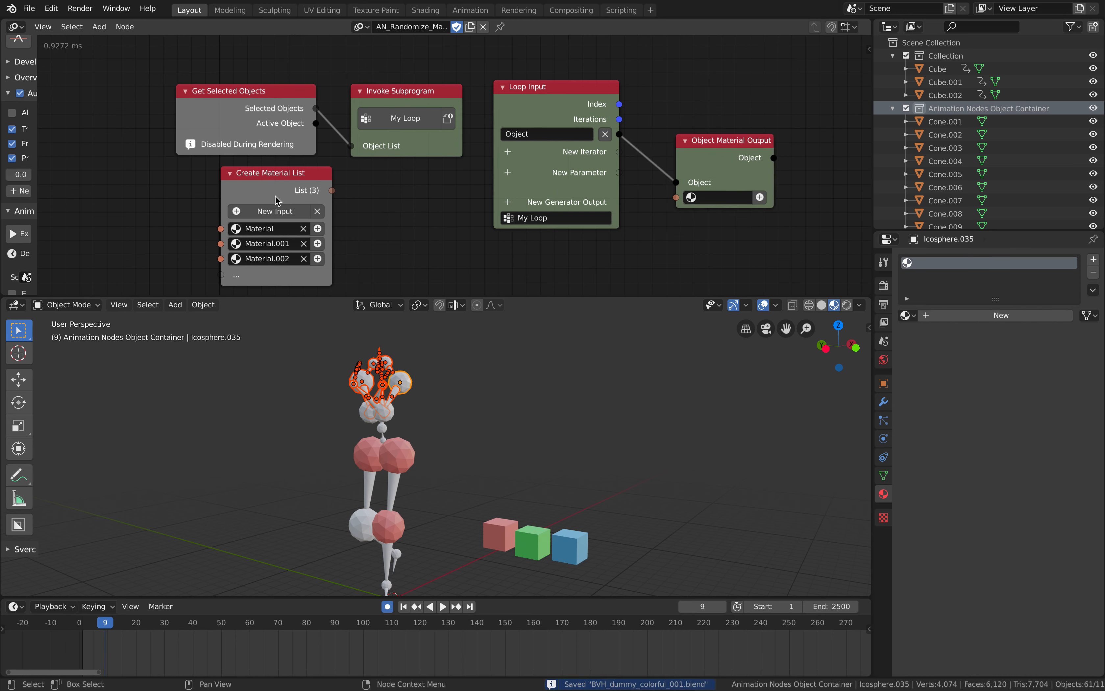
pyautogui.hscroll(1, 365, 204)
pyautogui.moveTo(318, 179); pyautogui.dragTo(501, 176)
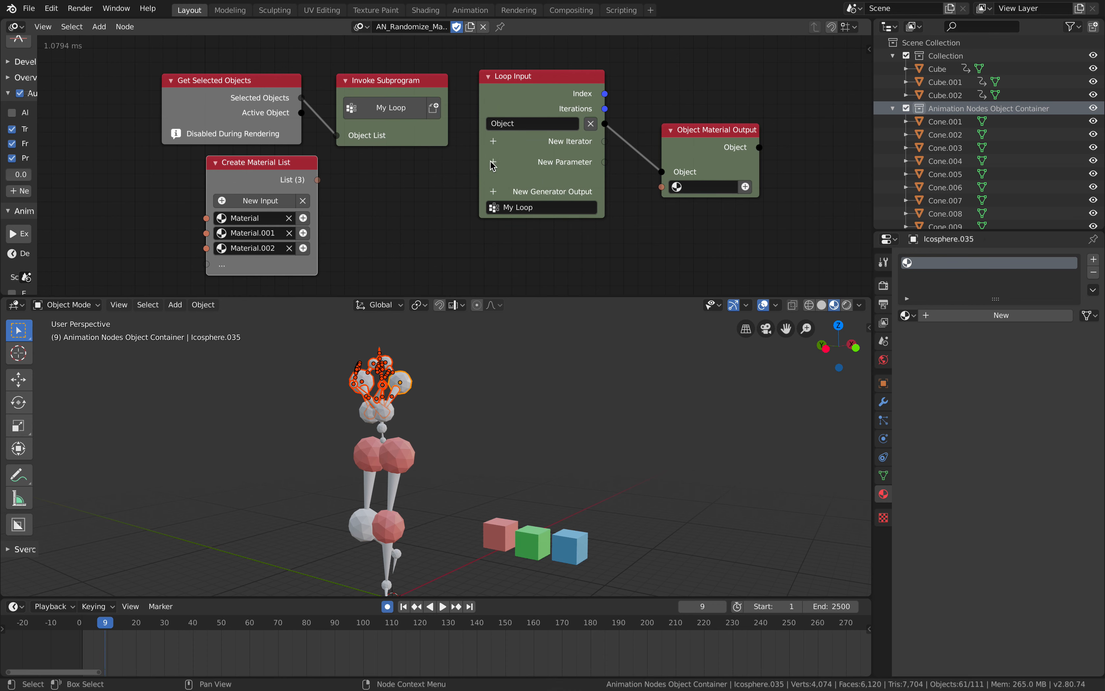
pyautogui.click(493, 162)
pyautogui.write('mate')
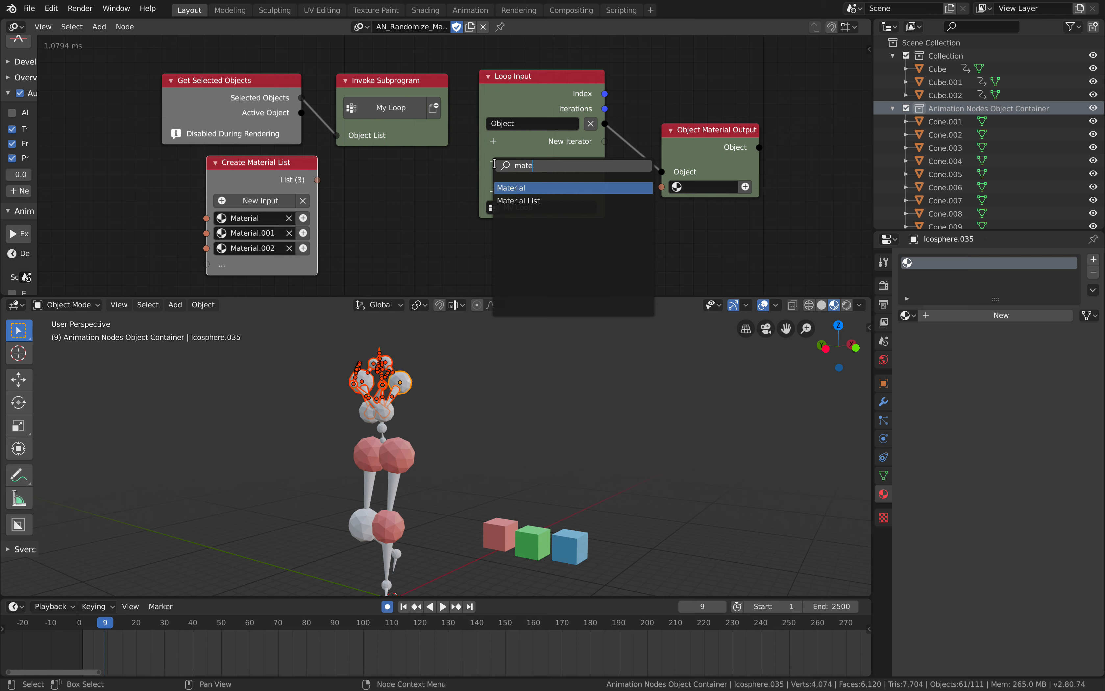
pyautogui.press('Down')
pyautogui.press('Return')
pyautogui.moveTo(310, 178); pyautogui.dragTo(336, 151)
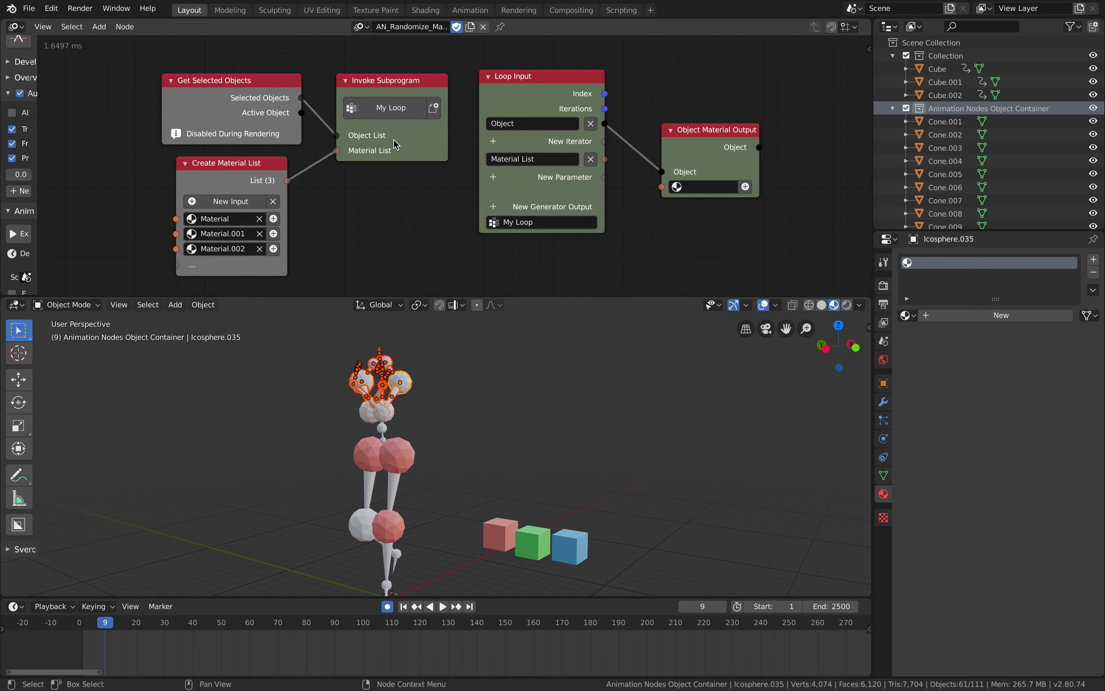
# Link the Loop Input's Material List output to Object Material Output's Materials input and deselect all viewport objects
pyautogui.moveTo(549, 145); pyautogui.dragTo(506, 152, button='middle')
pyautogui.moveTo(562, 167); pyautogui.dragTo(619, 194)
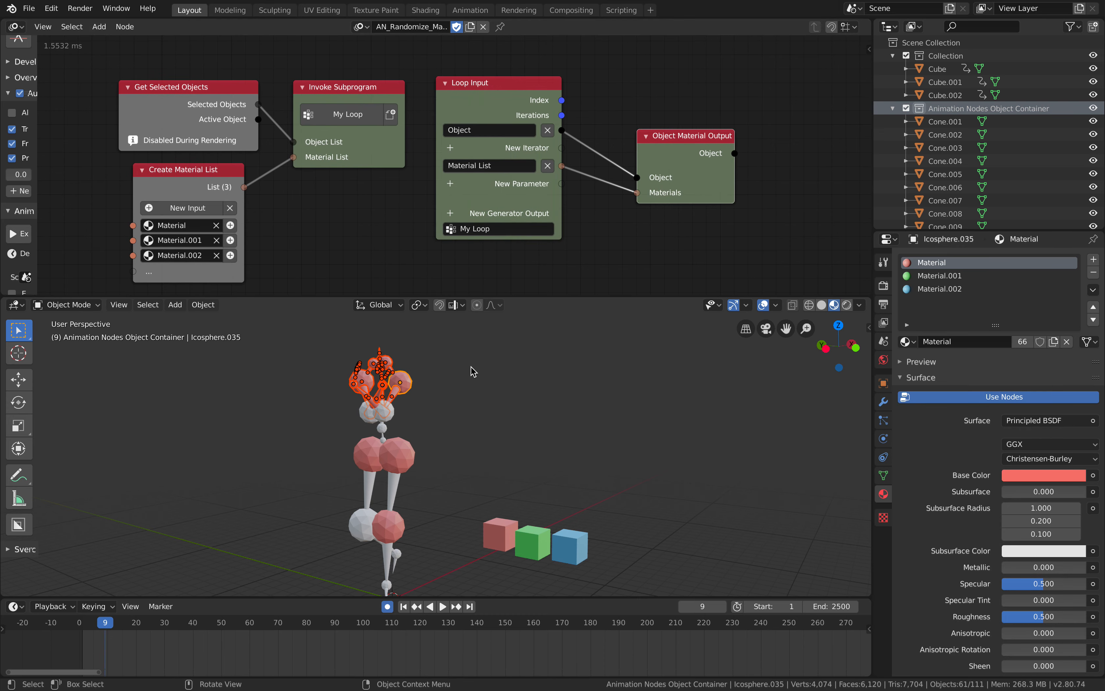
pyautogui.press('a')
pyautogui.hotkey('alt', 'a')
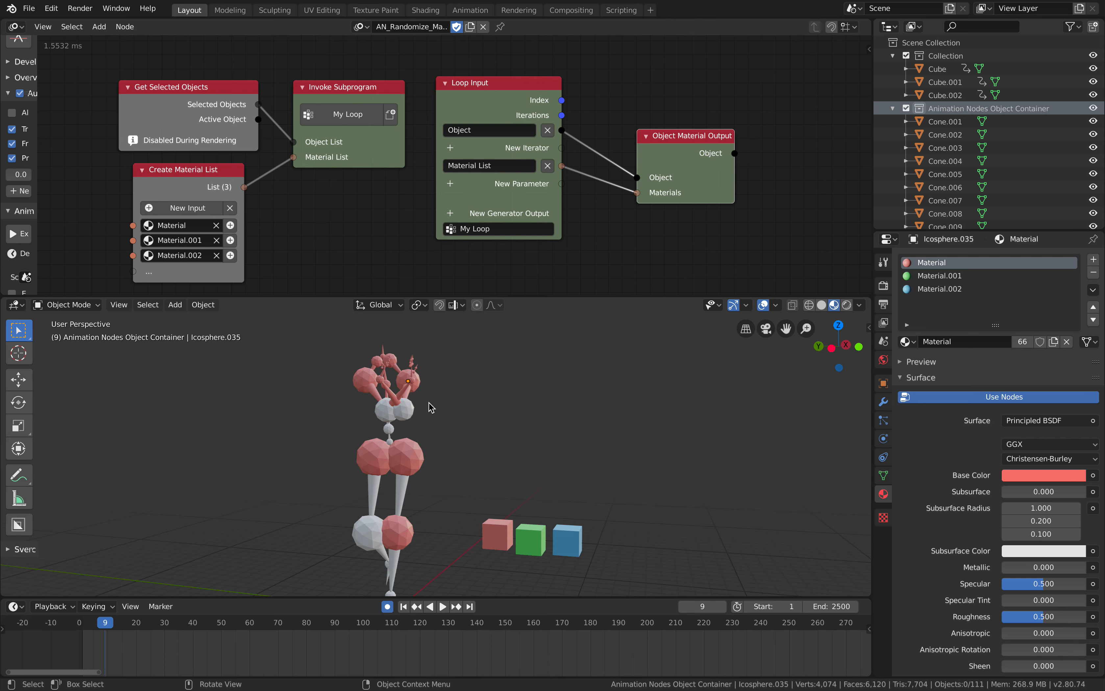
# Apply the material list to individual leg parts of the dummy by selecting them one at a time and changing the current frame
pyautogui.click(375, 503)
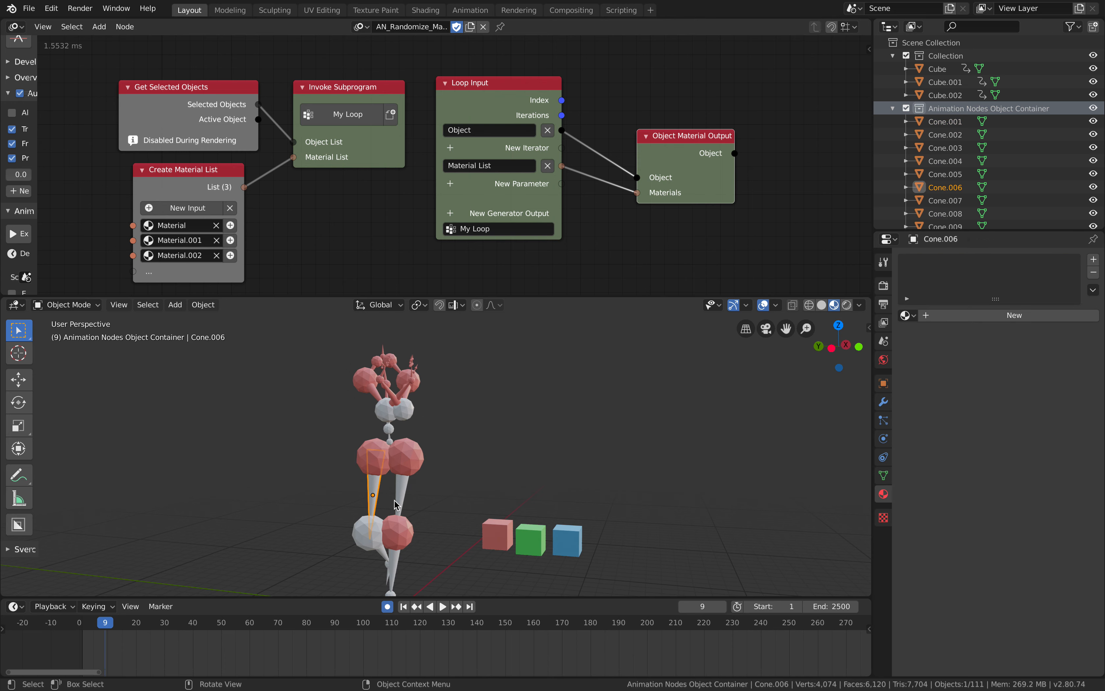
pyautogui.press('Right')
pyautogui.click(375, 551)
pyautogui.hotkey('shift', 'Right')
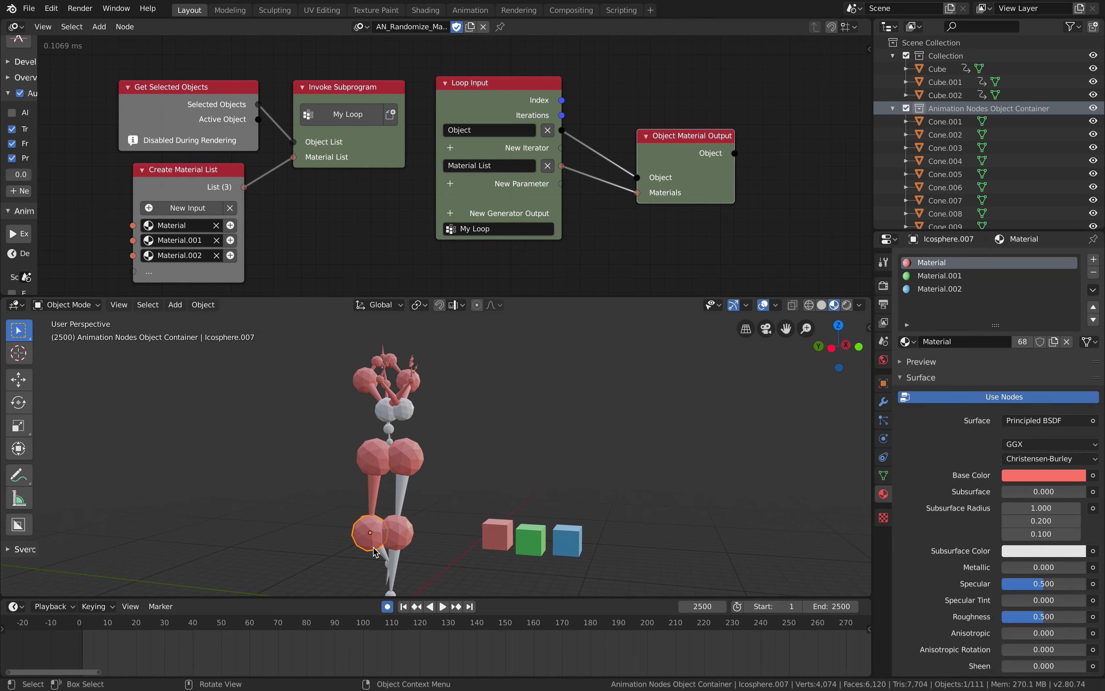
pyautogui.click(403, 565)
# Select all viewport objects, clear the selection again, and save the file
pyautogui.press('a')
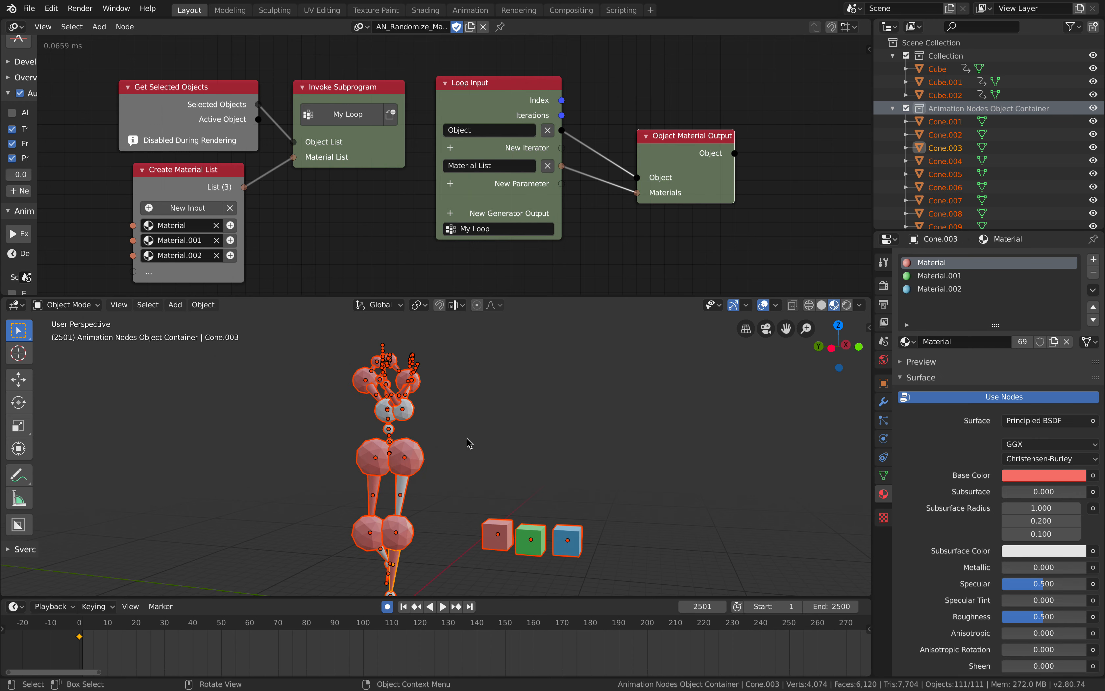
pyautogui.moveTo(457, 436); pyautogui.dragTo(457, 434, button='middle')
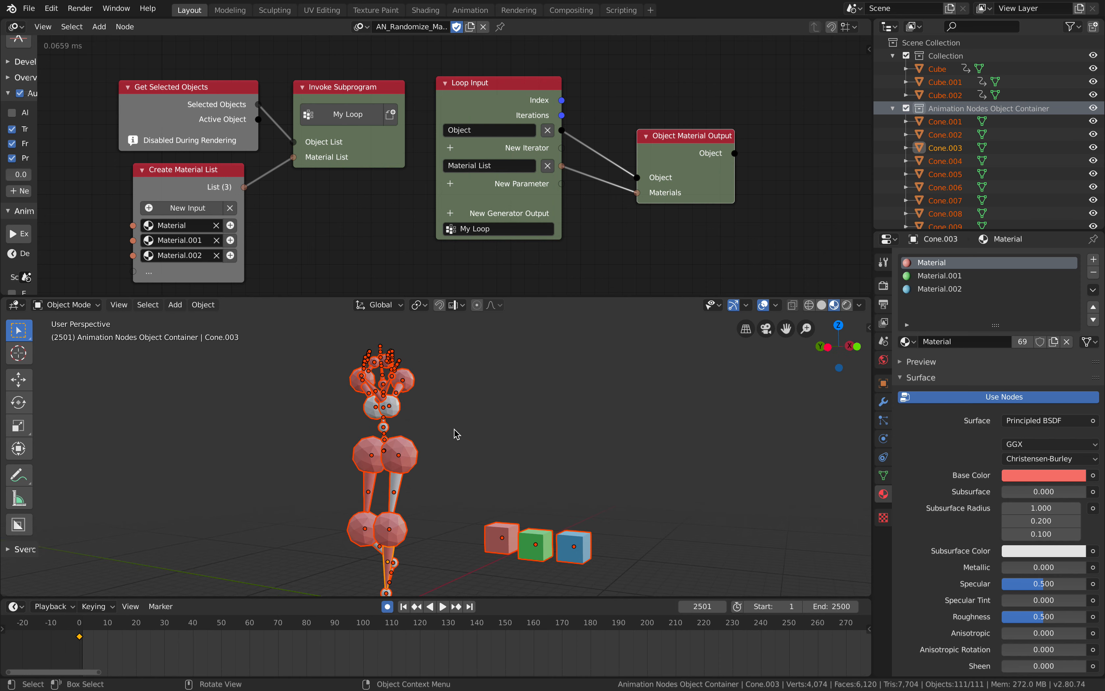
pyautogui.hotkey('alt', 'a')
pyautogui.hotkey('ctrl', 's')
# Delete the Object Material Output node from the tree
pyautogui.moveTo(663, 170); pyautogui.dragTo(664, 140)
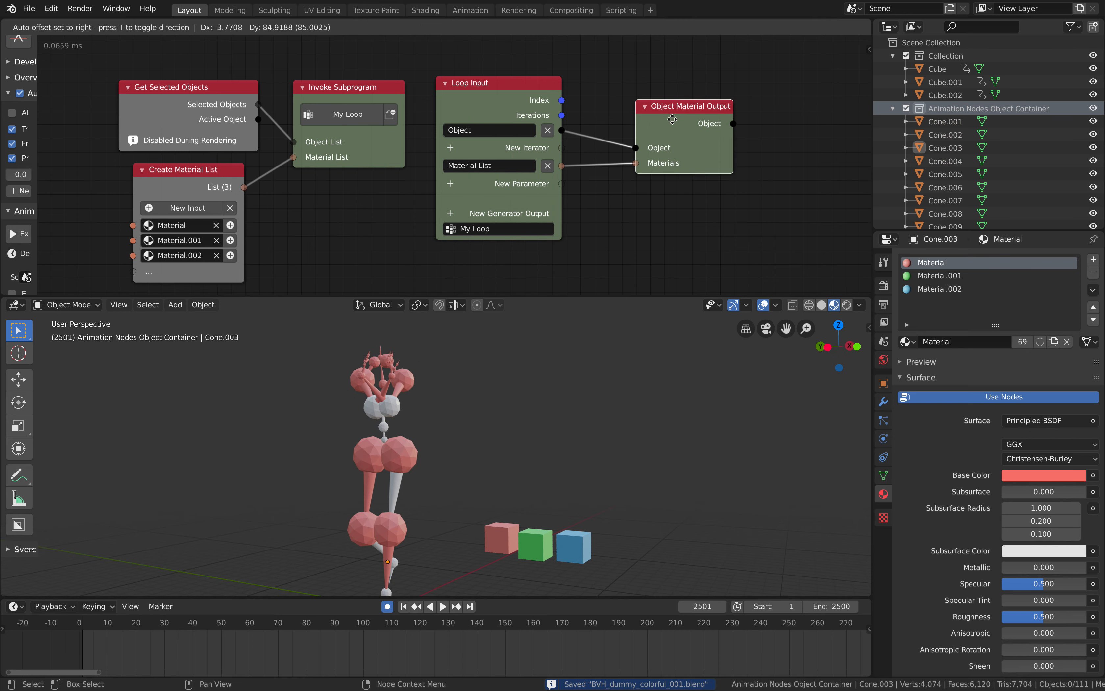
pyautogui.scroll(-1, 674, 124)
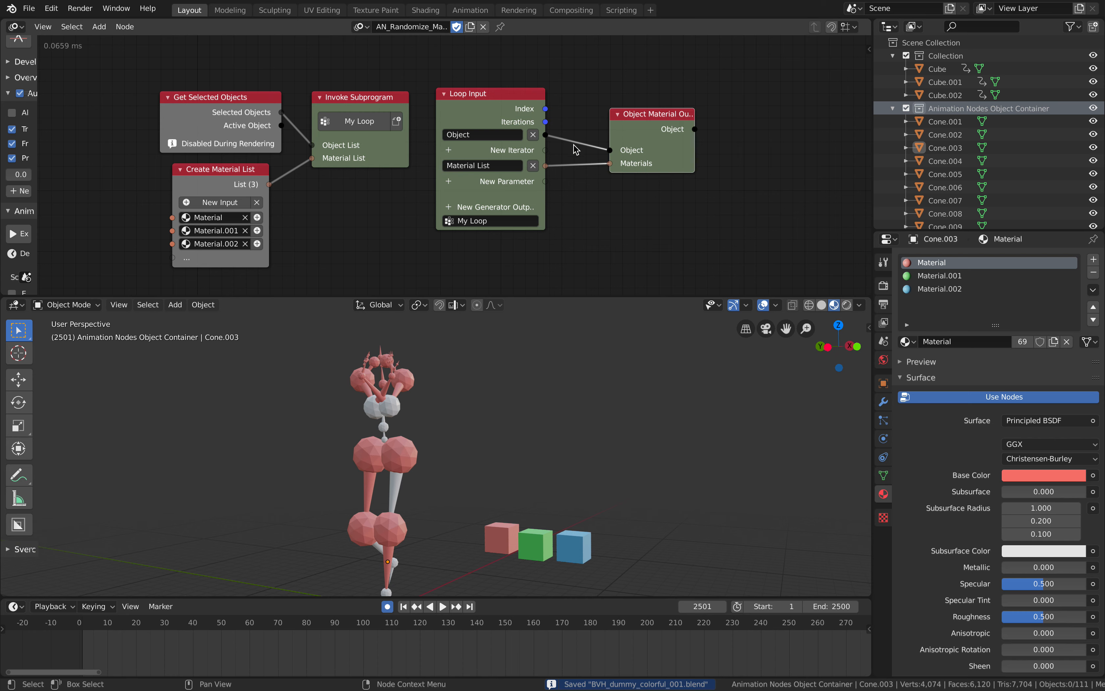
pyautogui.moveTo(622, 124); pyautogui.dragTo(625, 118)
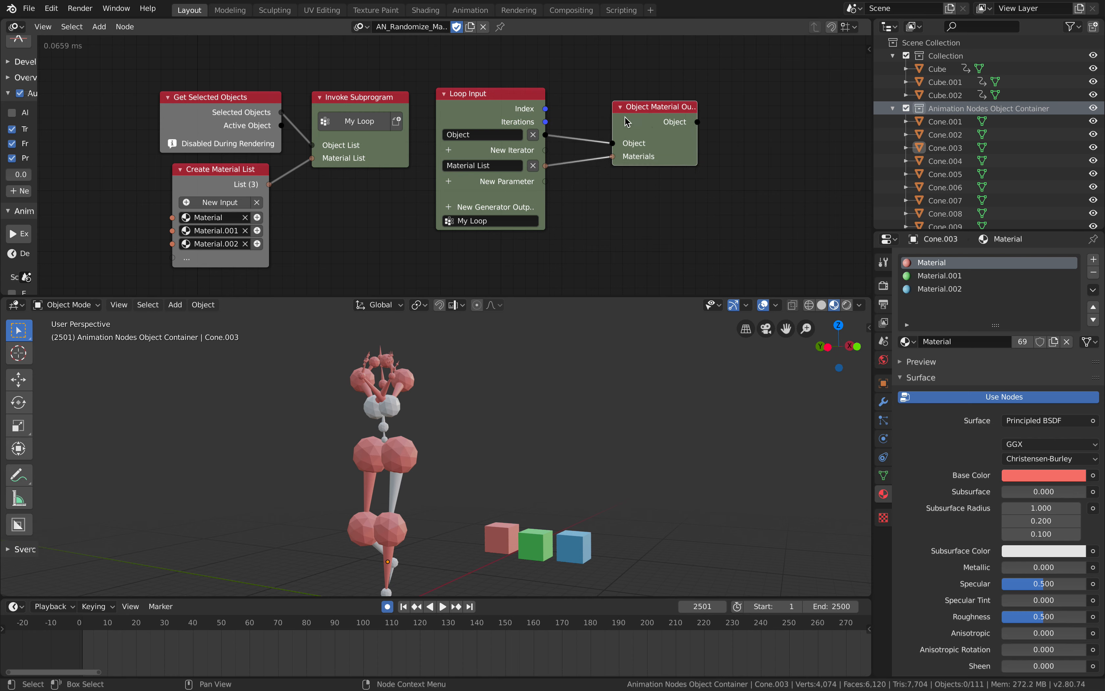
pyautogui.moveTo(689, 140); pyautogui.dragTo(743, 138)
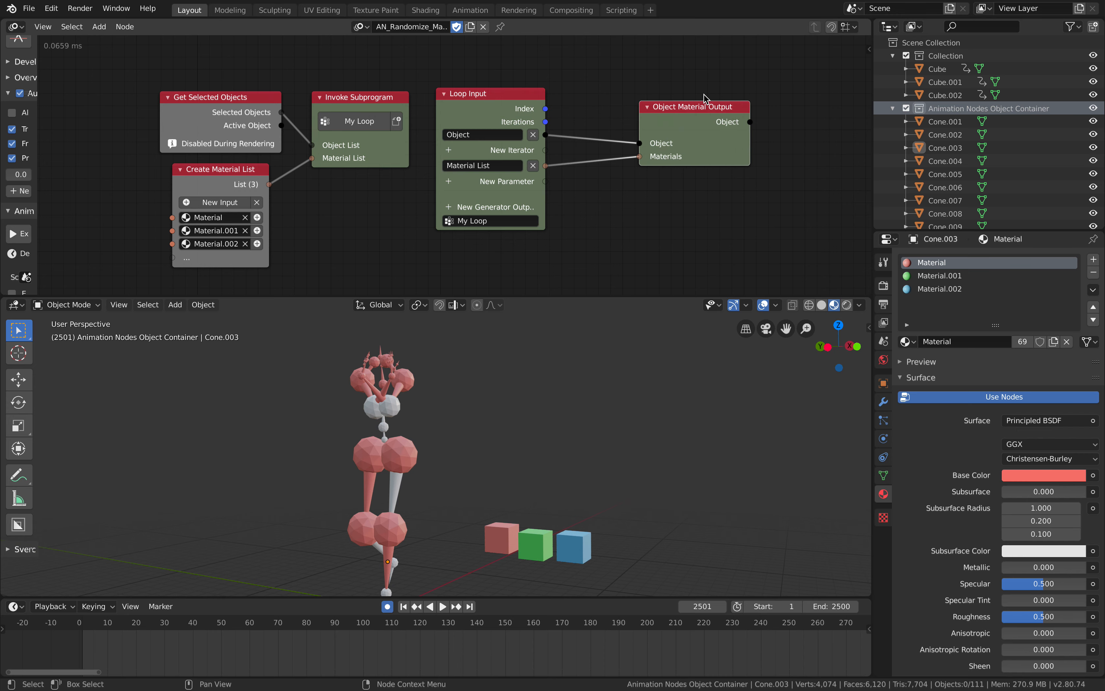
pyautogui.hscroll(2, 704, 94)
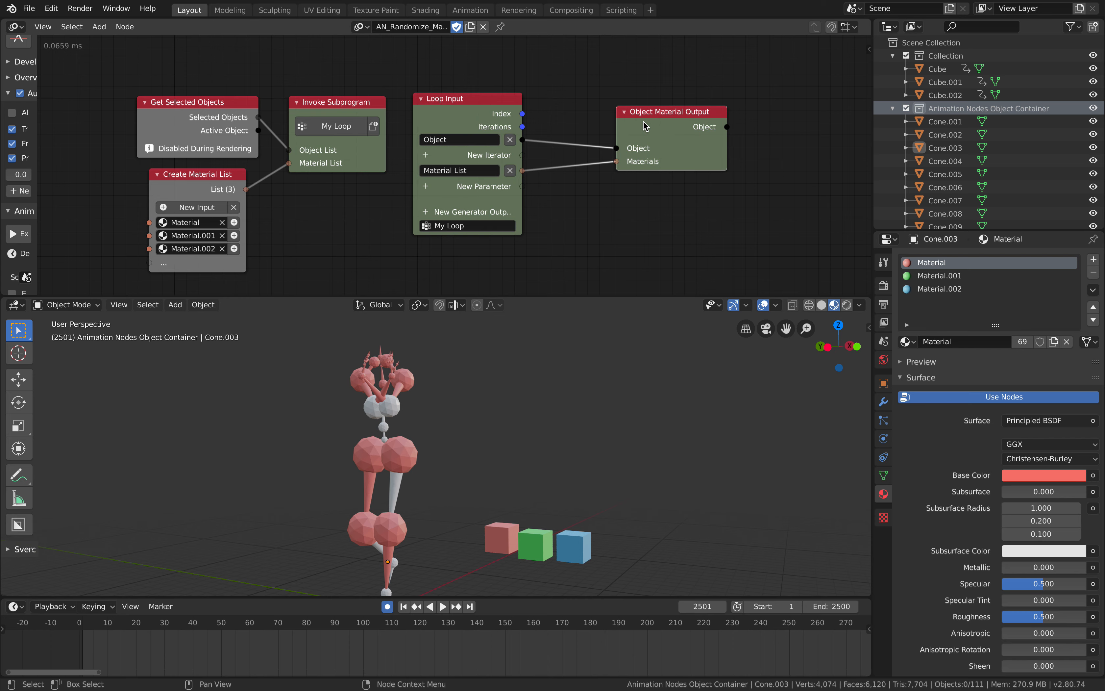
pyautogui.moveTo(652, 122); pyautogui.dragTo(649, 120)
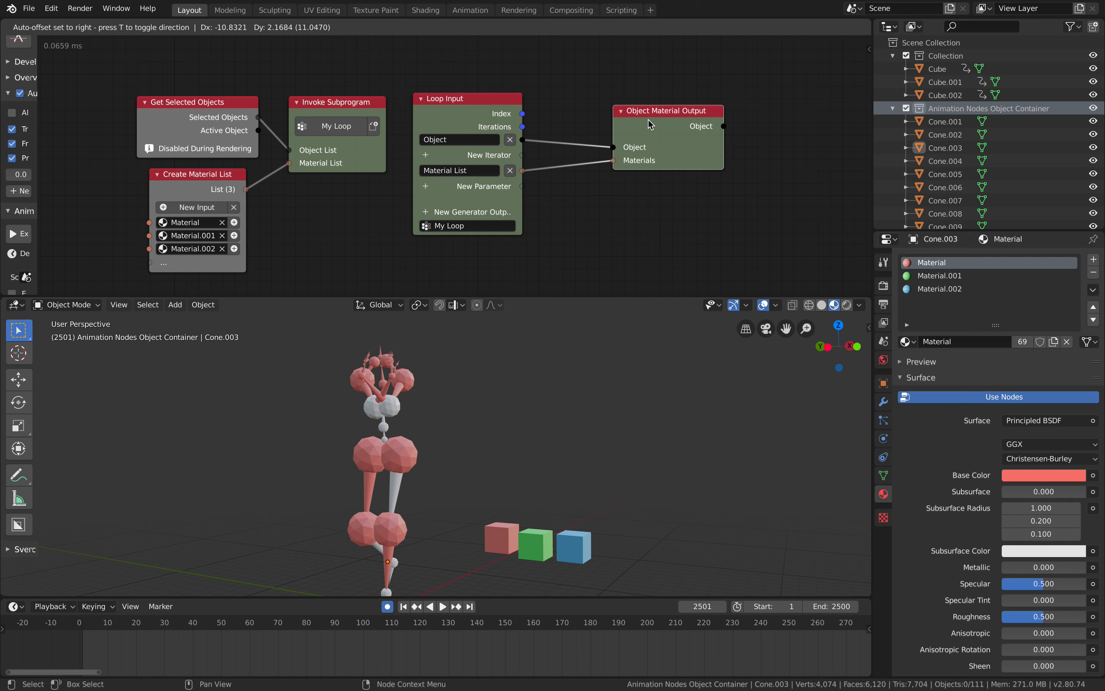
pyautogui.press('x')
# Add a Get Random List Elements node beyond the Loop Input node
pyautogui.hscroll(2, 599, 147)
pyautogui.scroll(2, 599, 147)
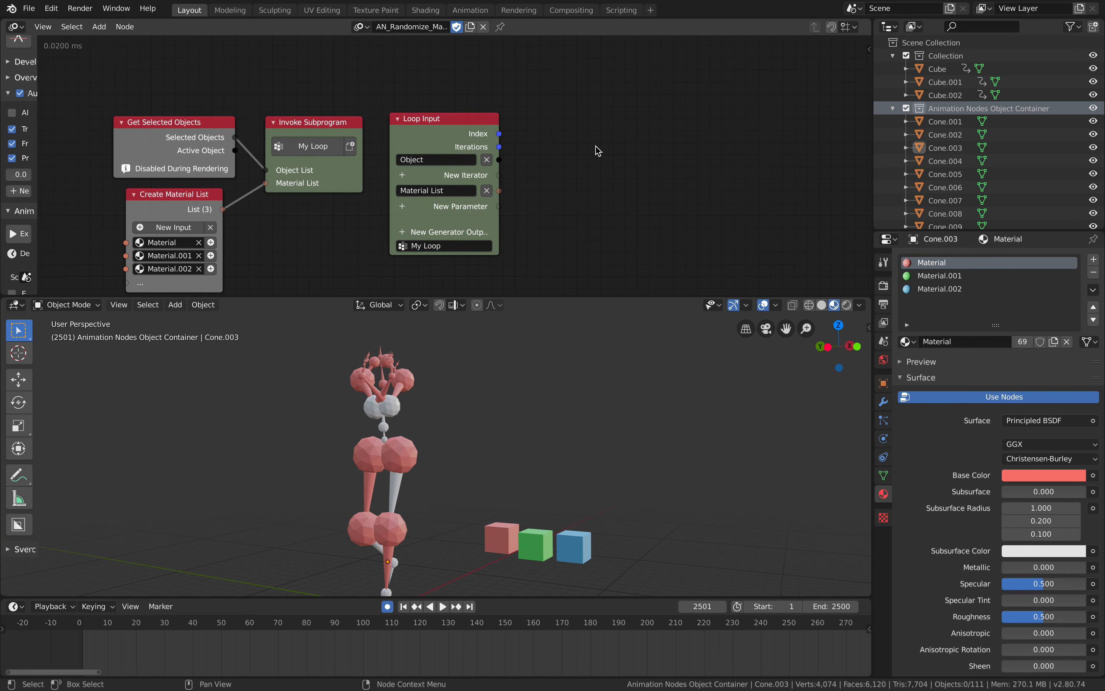
pyautogui.scroll(-1, 361, 207)
pyautogui.hscroll(-1, 361, 207)
pyautogui.hscroll(-1, 361, 207)
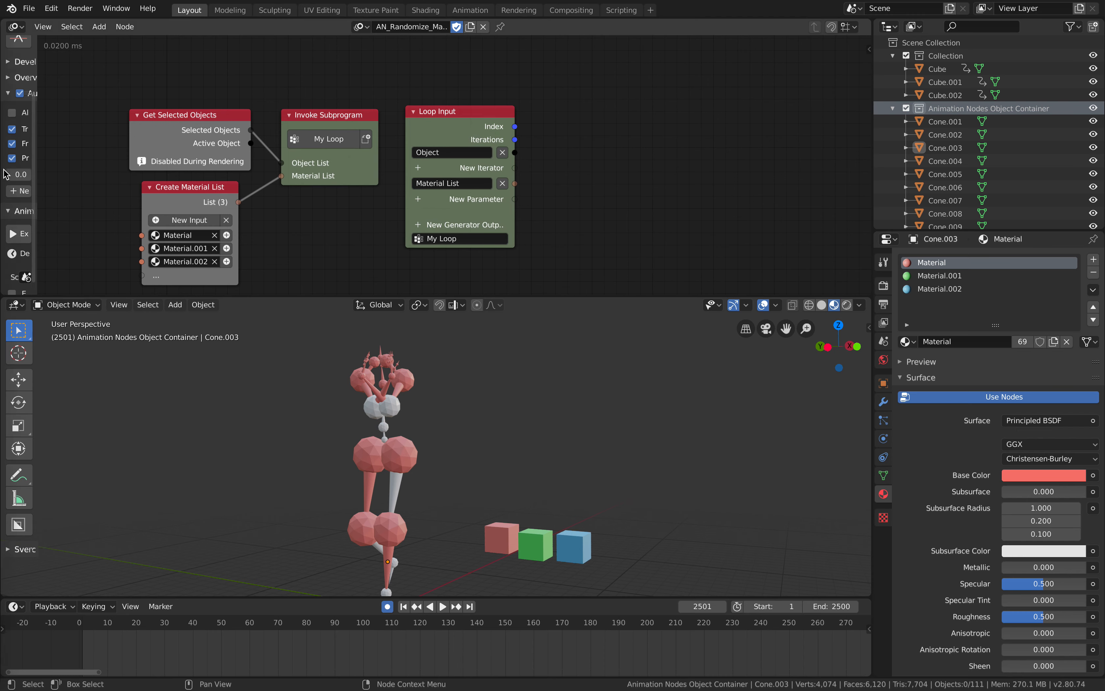
pyautogui.moveTo(633, 189)
pyautogui.mouseDown(button='middle')
pyautogui.moveTo(617, 180)
pyautogui.moveTo(647, 173)
pyautogui.mouseUp(button='middle')
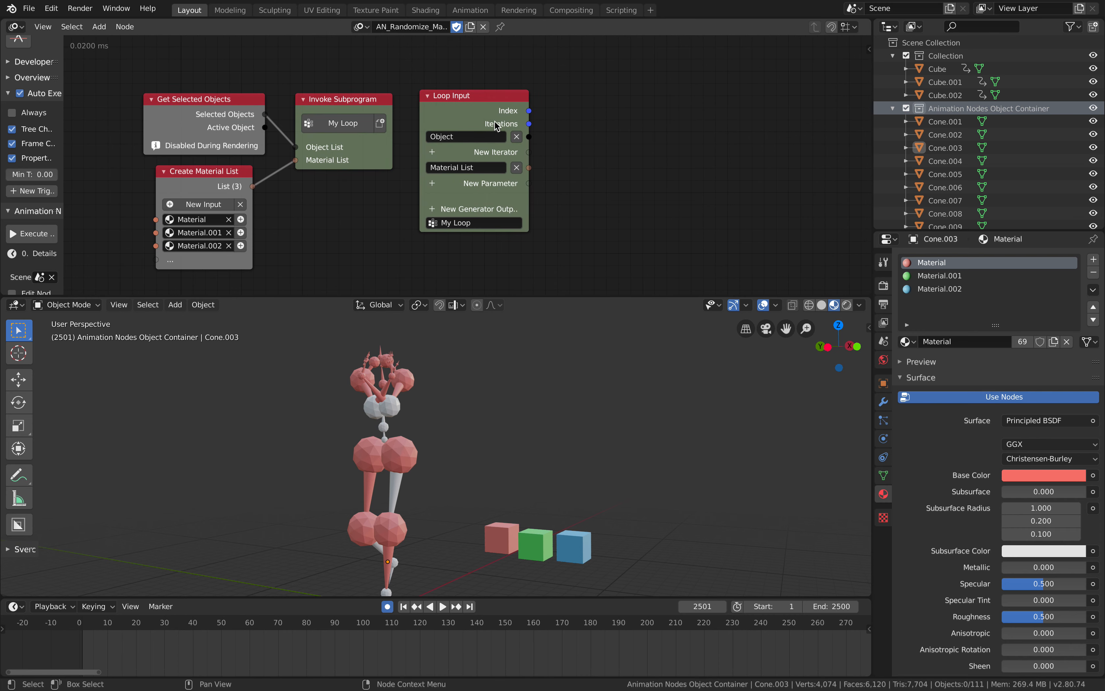
pyautogui.hotkey('shift', 'a')
pyautogui.click(612, 151)
pyautogui.write('rand')
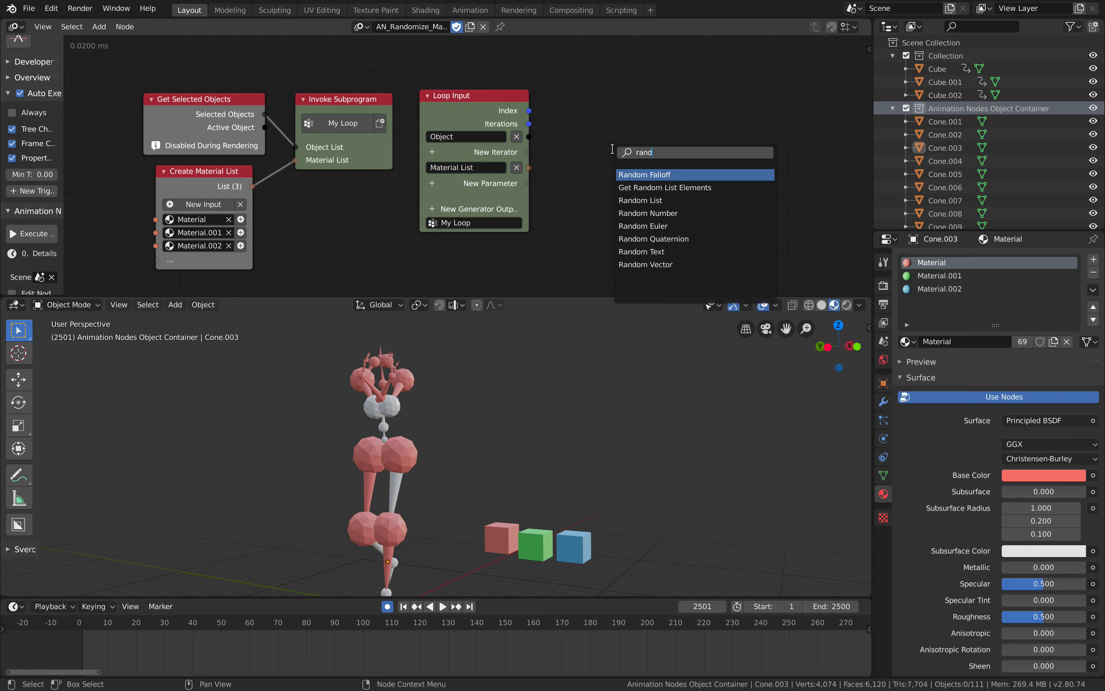
pyautogui.press('Down')
pyautogui.press('Down')
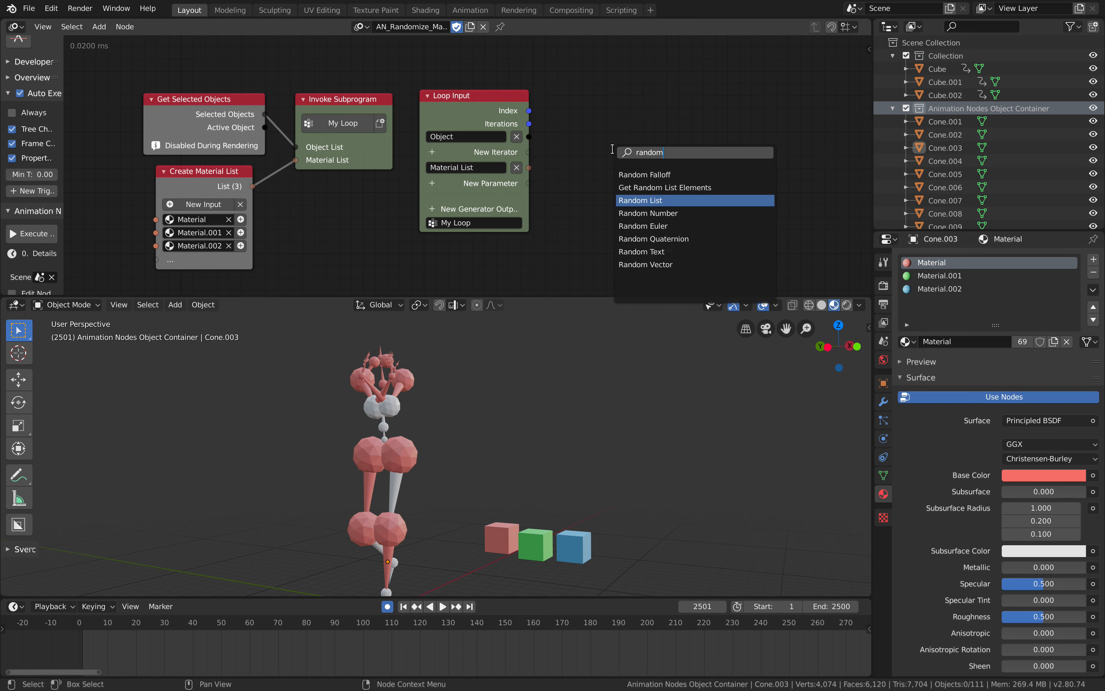
pyautogui.press('Up')
pyautogui.press('Return')
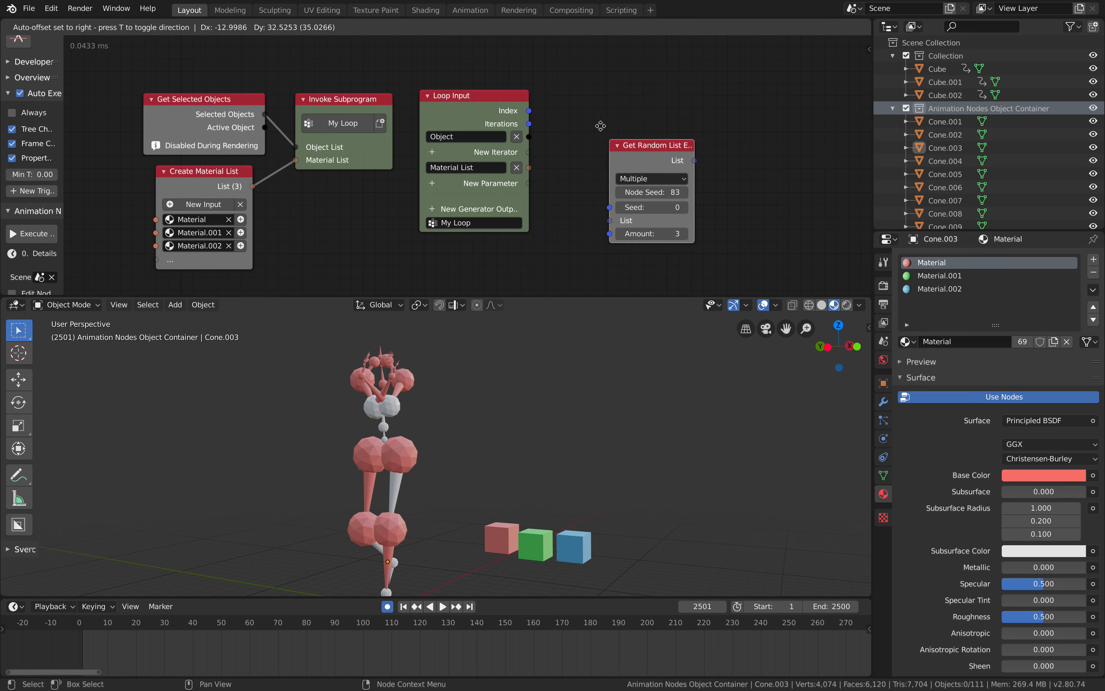
pyautogui.click(644, 187)
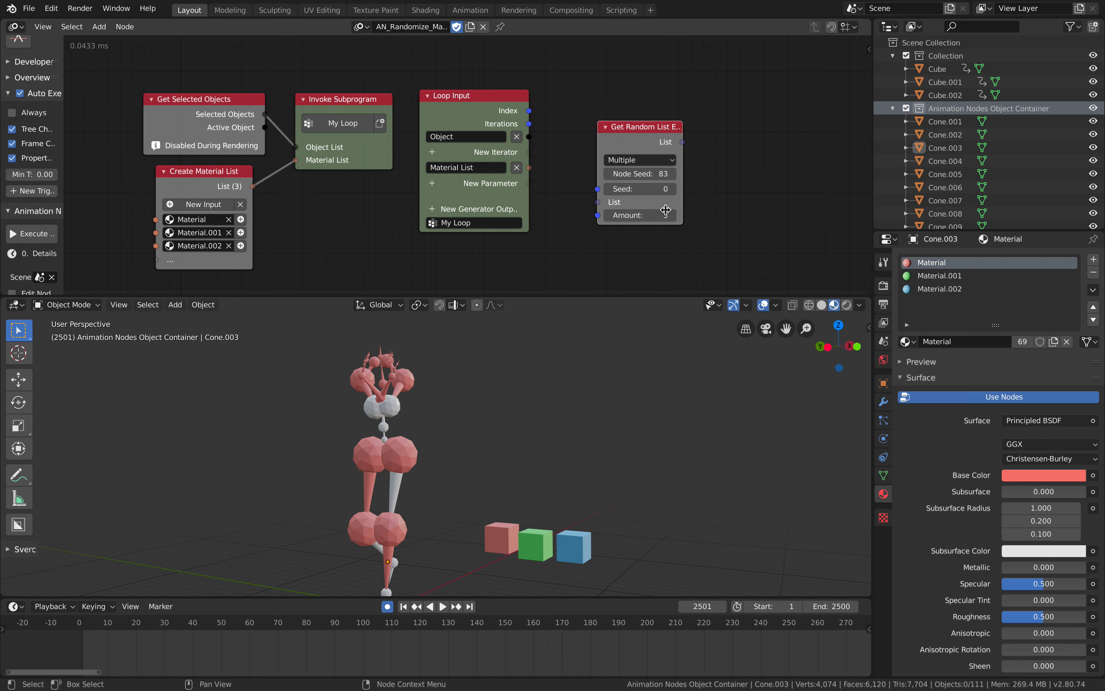
# Widen Get Random List Elements, set its Amount to 1, and change its selection type to Single
pyautogui.click(609, 214)
pyautogui.click(609, 214)
pyautogui.moveTo(681, 152); pyautogui.dragTo(707, 152)
pyautogui.click(670, 160)
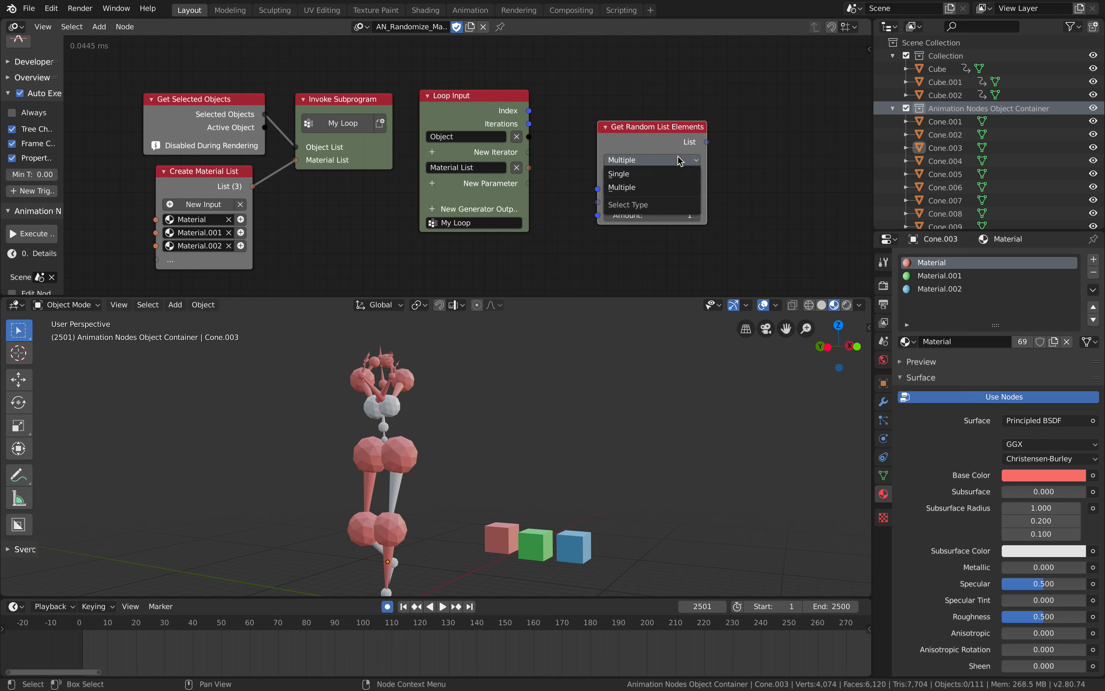
pyautogui.click(668, 173)
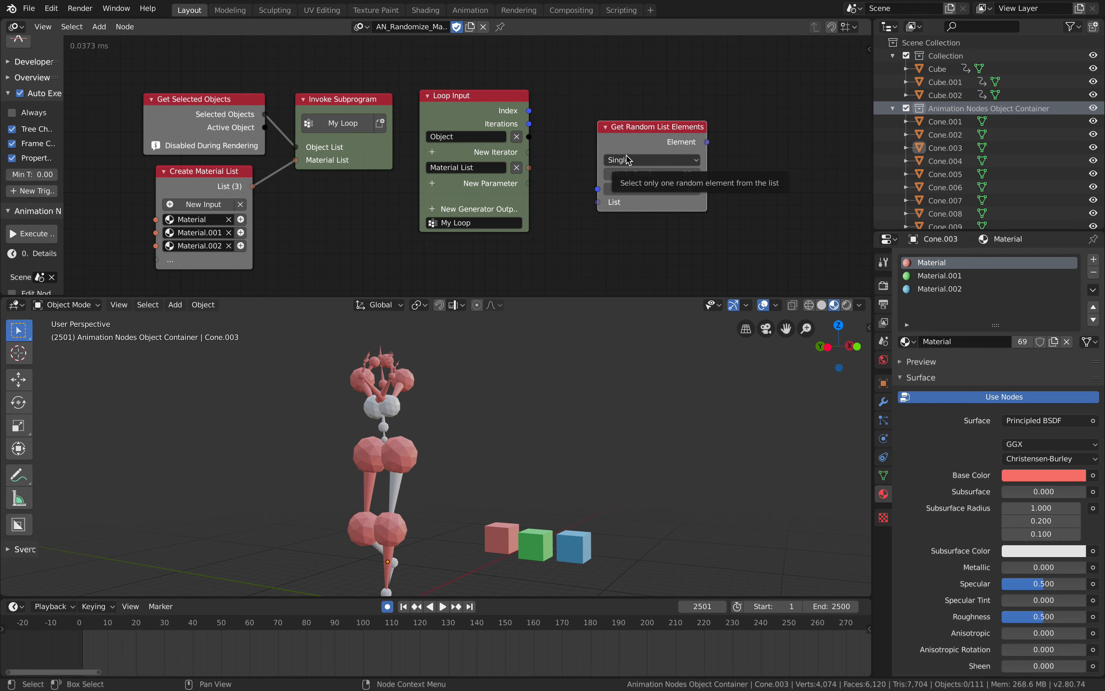
# Link the Loop Input's Material List and Index to the List and Seed of Get Random List Elements, and move the Loop Input closer
pyautogui.hscroll(5, 628, 160)
pyautogui.moveTo(471, 175); pyautogui.dragTo(541, 210)
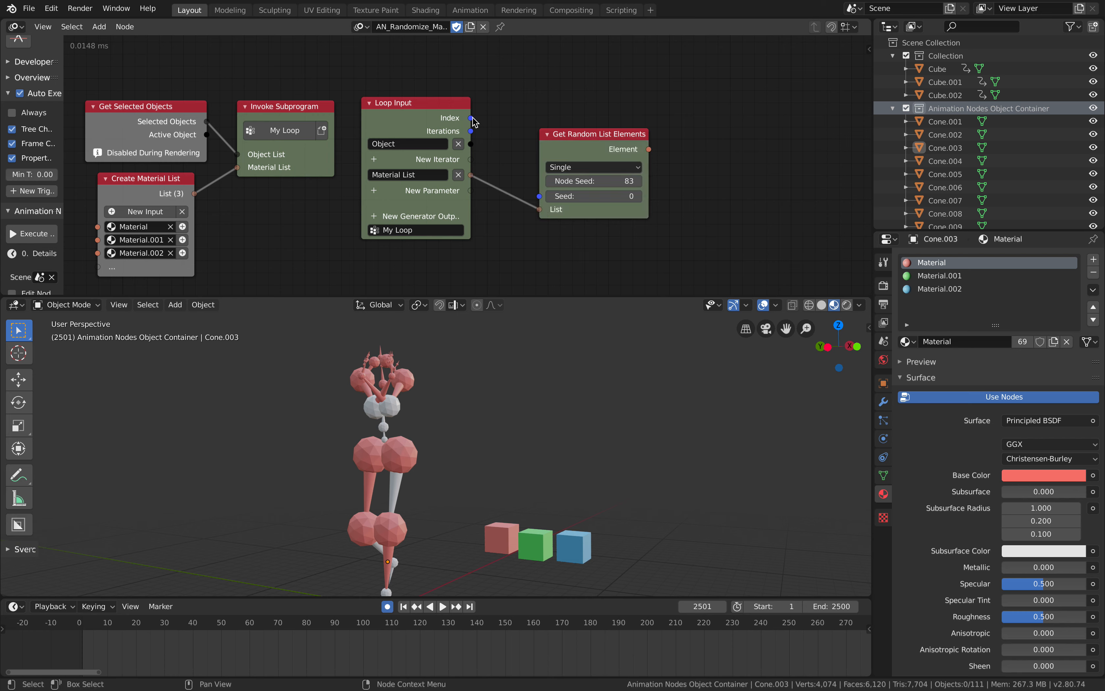
pyautogui.moveTo(471, 118); pyautogui.dragTo(540, 196)
pyautogui.moveTo(424, 115); pyautogui.dragTo(450, 115)
pyautogui.moveTo(410, 174); pyautogui.dragTo(456, 173, button='middle')
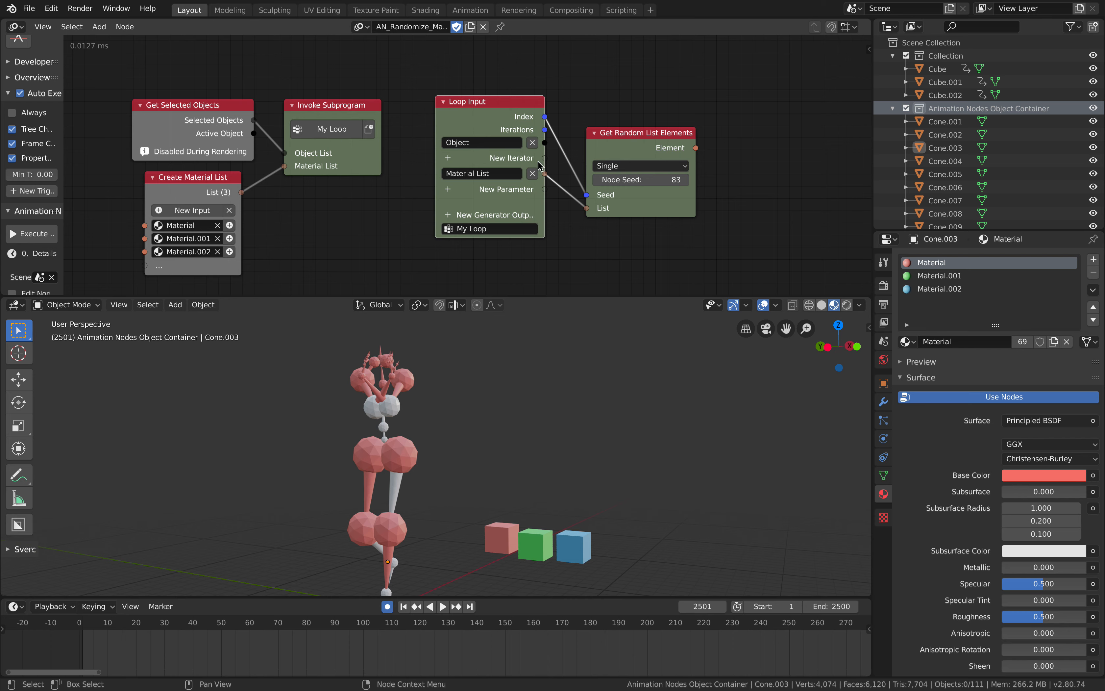
# Select three spheres near the top of the dummy and move Get Random List Elements up level with the Loop Input
pyautogui.moveTo(411, 374); pyautogui.dragTo(369, 417)
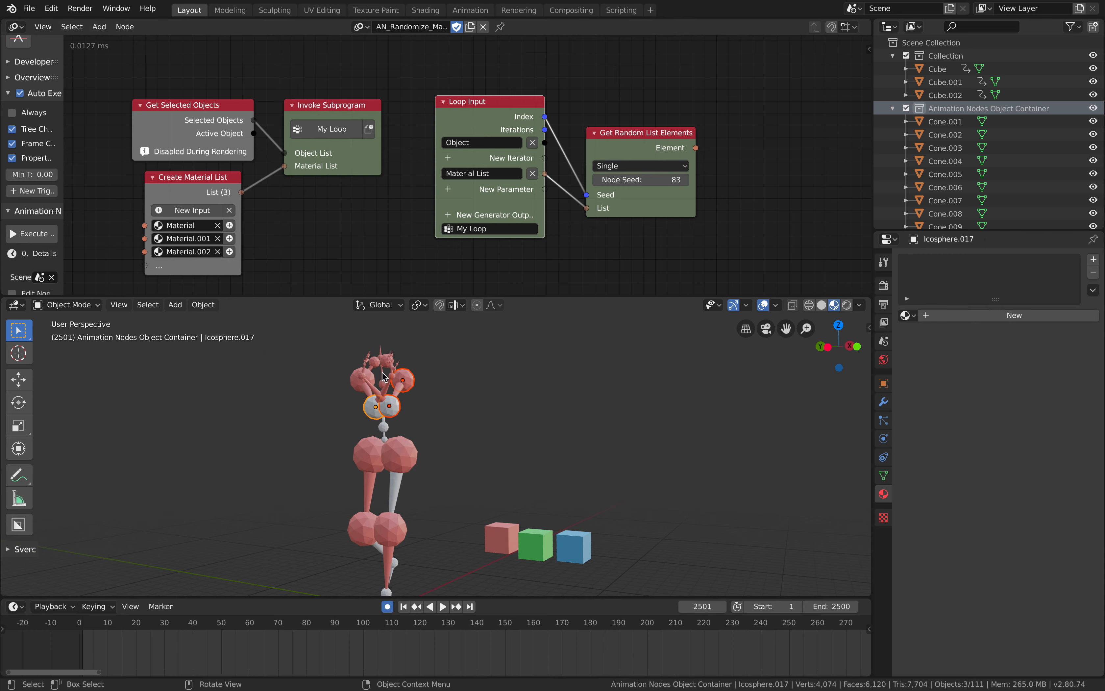
pyautogui.moveTo(623, 142); pyautogui.dragTo(624, 114)
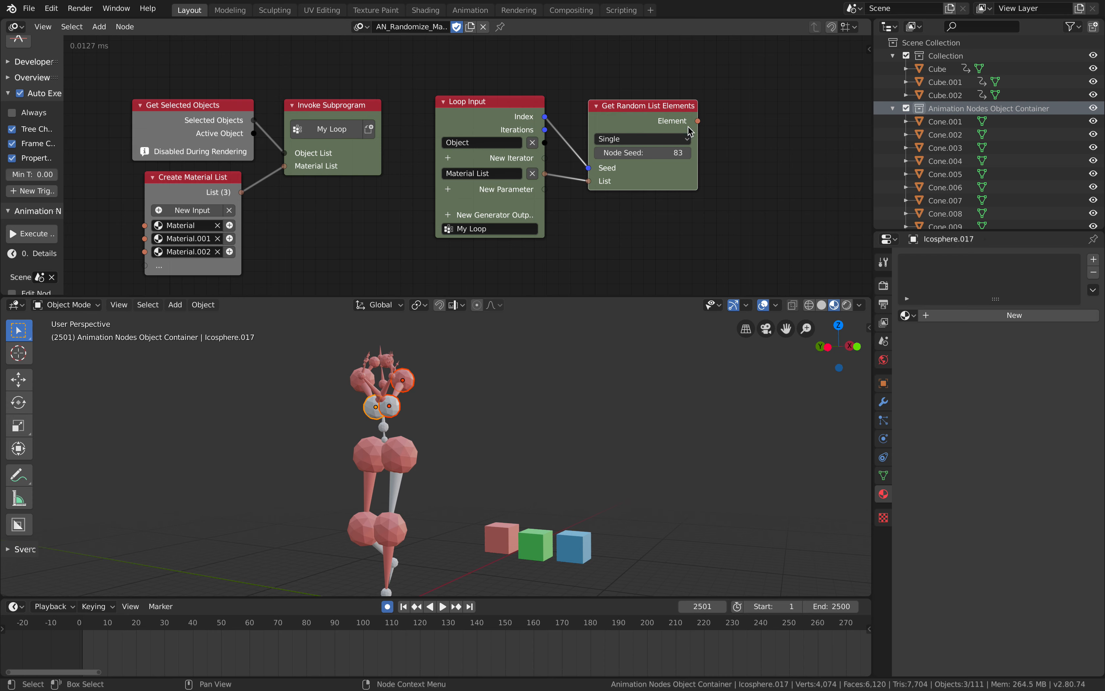
pyautogui.hscroll(2, 747, 146)
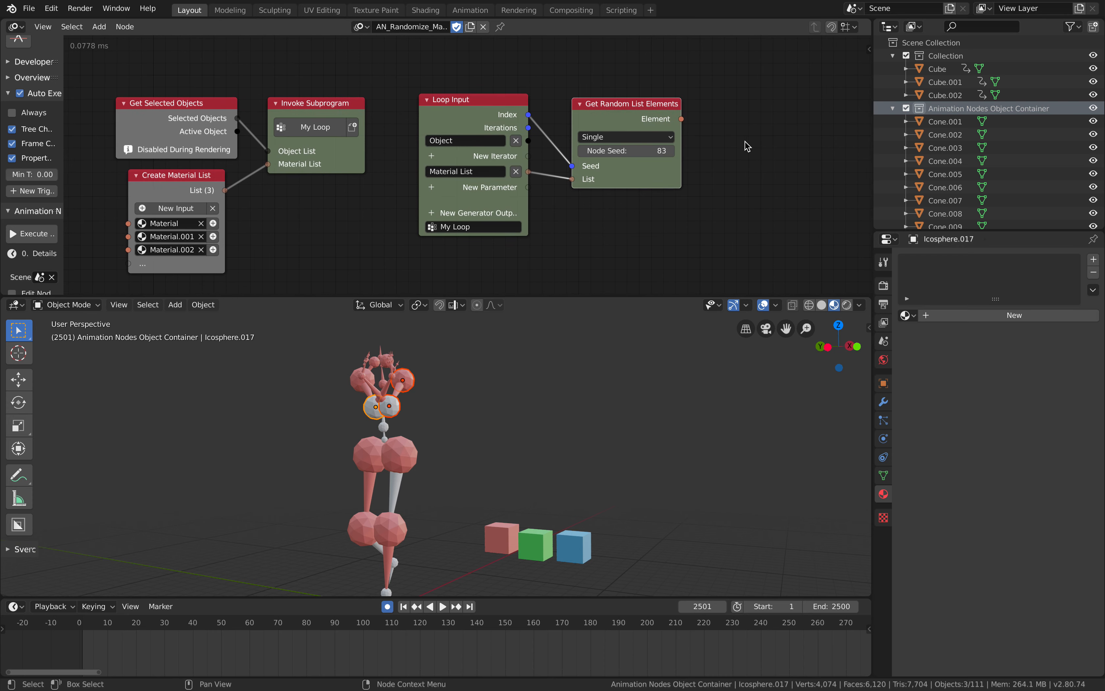
# Add a Material List generator output to the loop and link Get Random List Elements' Element output to its Material input
pyautogui.click(434, 213)
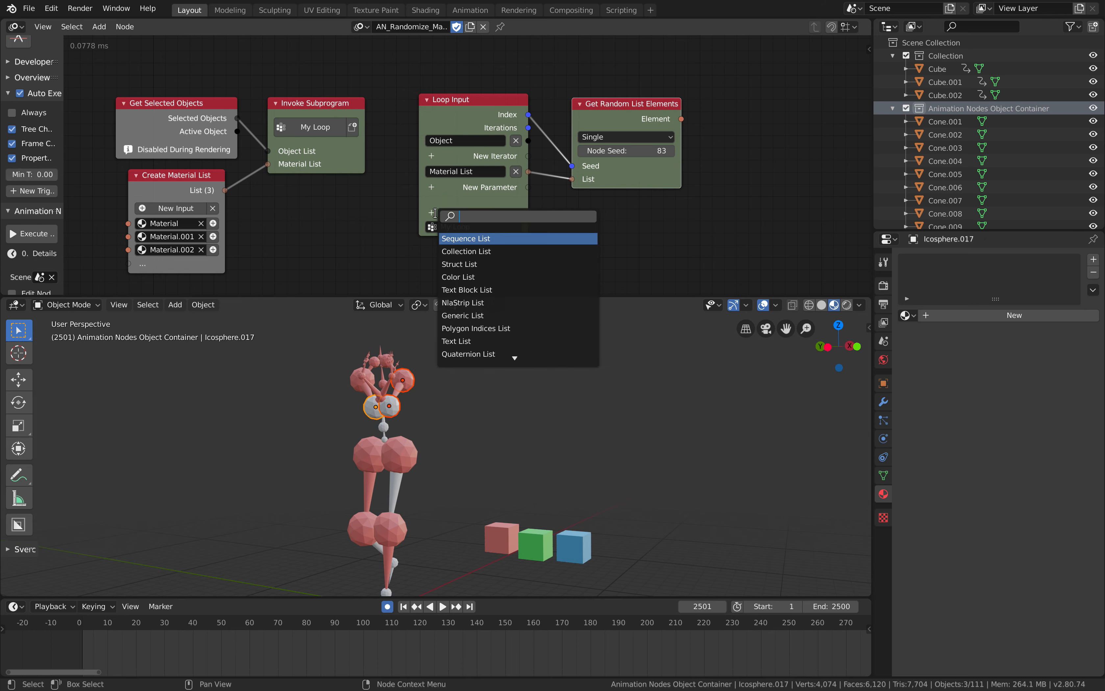
pyautogui.write('mat')
pyautogui.press('Down')
pyautogui.press('Return')
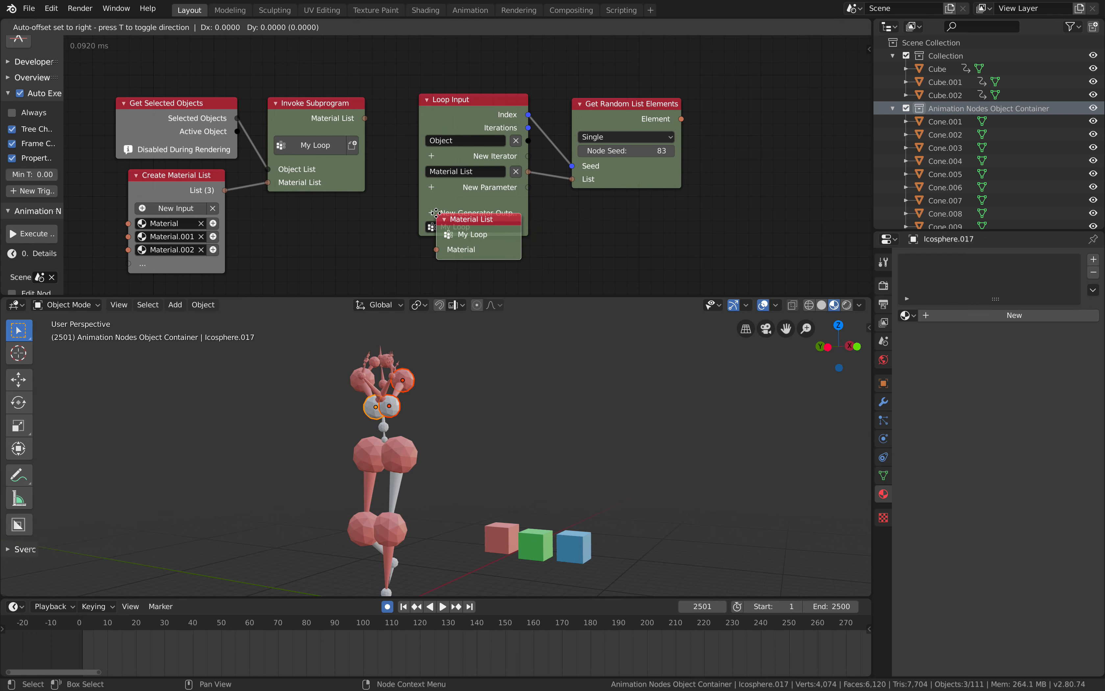
pyautogui.moveTo(676, 121); pyautogui.dragTo(682, 124)
pyautogui.moveTo(711, 168); pyautogui.dragTo(709, 165)
# Move the Loop Input, Get Random List Elements and Material List output nodes lower, and save the file
pyautogui.moveTo(480, 105); pyautogui.dragTo(480, 185)
pyautogui.moveTo(614, 108); pyautogui.dragTo(614, 168)
pyautogui.moveTo(715, 143); pyautogui.dragTo(715, 194)
pyautogui.moveTo(519, 114); pyautogui.dragTo(514, 131, button='middle')
pyautogui.hotkey('ctrl', 's')
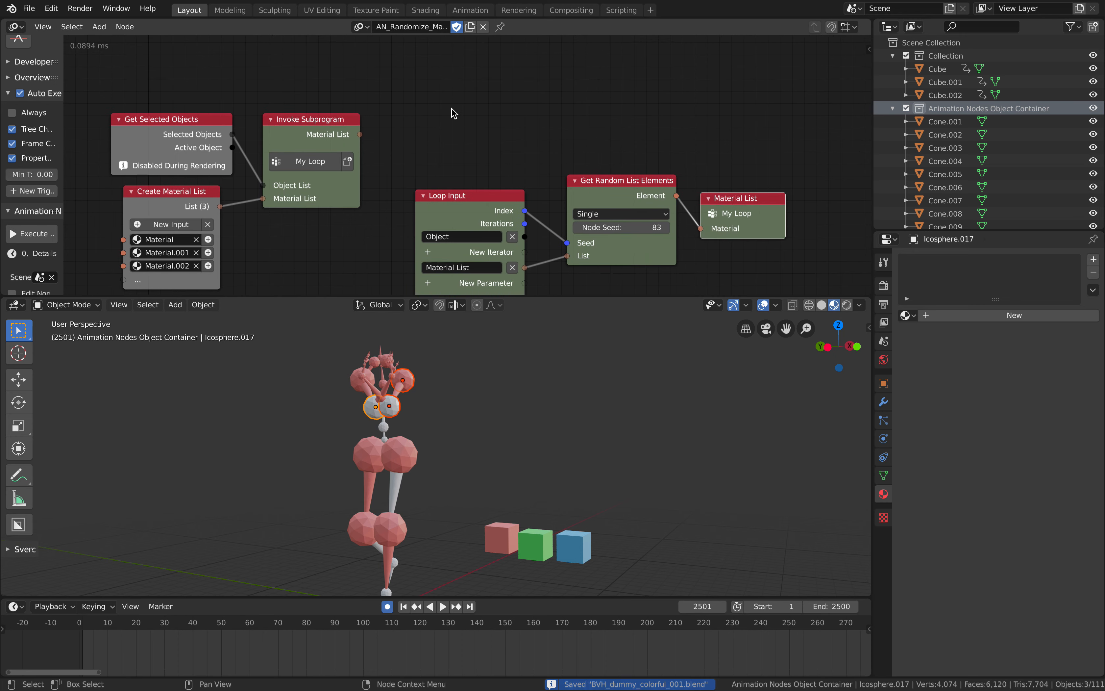
# Add a Viewer node linked to Invoke Subprogram's Material List output, and select a single sphere near the top of the dummy
pyautogui.hotkey('shift', 'a')
pyautogui.write('view')
pyautogui.press('Down')
pyautogui.press('Down')
pyautogui.press('Down')
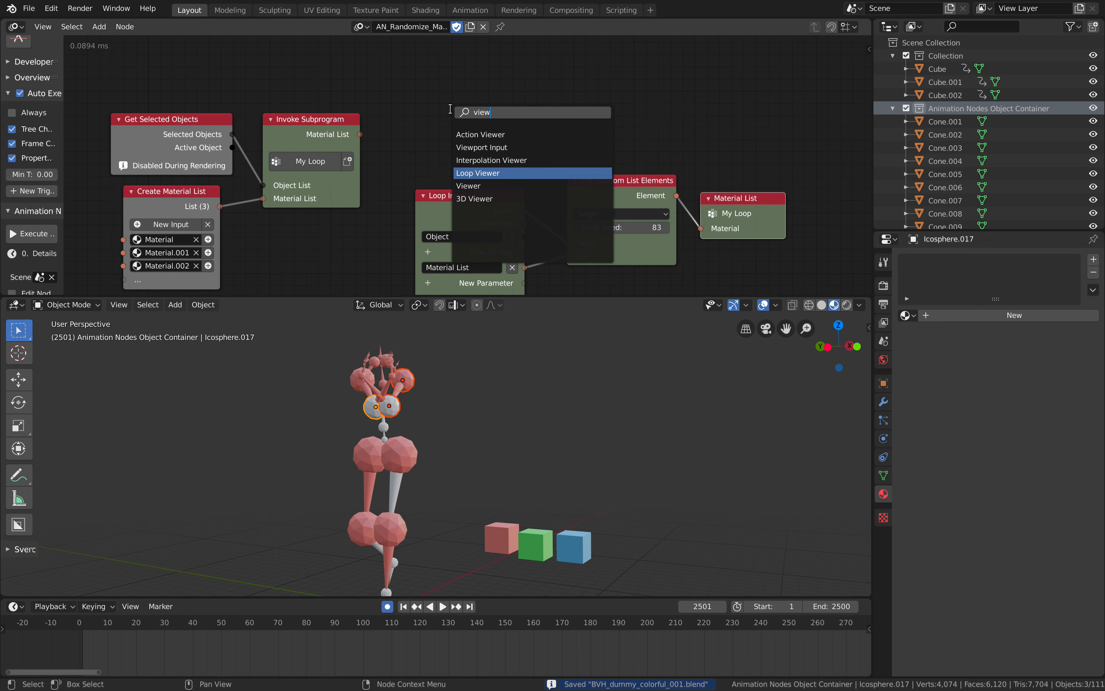
pyautogui.press('Down')
pyautogui.press('Return')
pyautogui.click(433, 92)
pyautogui.moveTo(360, 133); pyautogui.dragTo(418, 107)
pyautogui.click(411, 373)
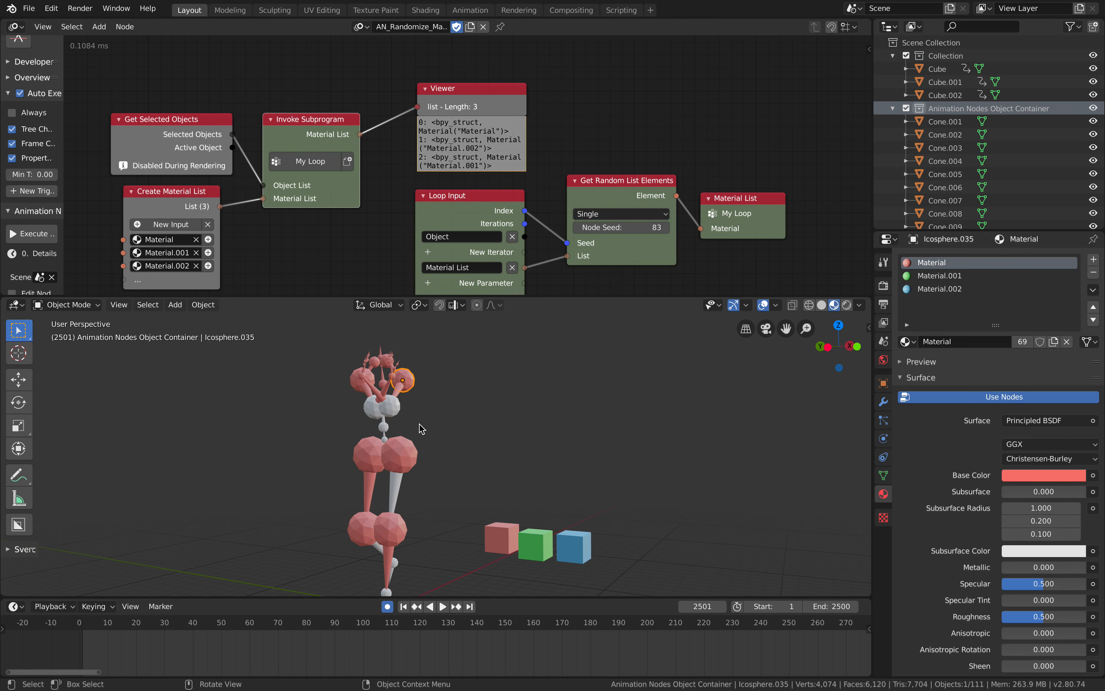
# Advance the animation to frame 2506 so the node tree re-evaluates the single selected sphere
pyautogui.press('Right')
pyautogui.press('Right')
pyautogui.press('Right')
pyautogui.press('Right')
pyautogui.press('Right')
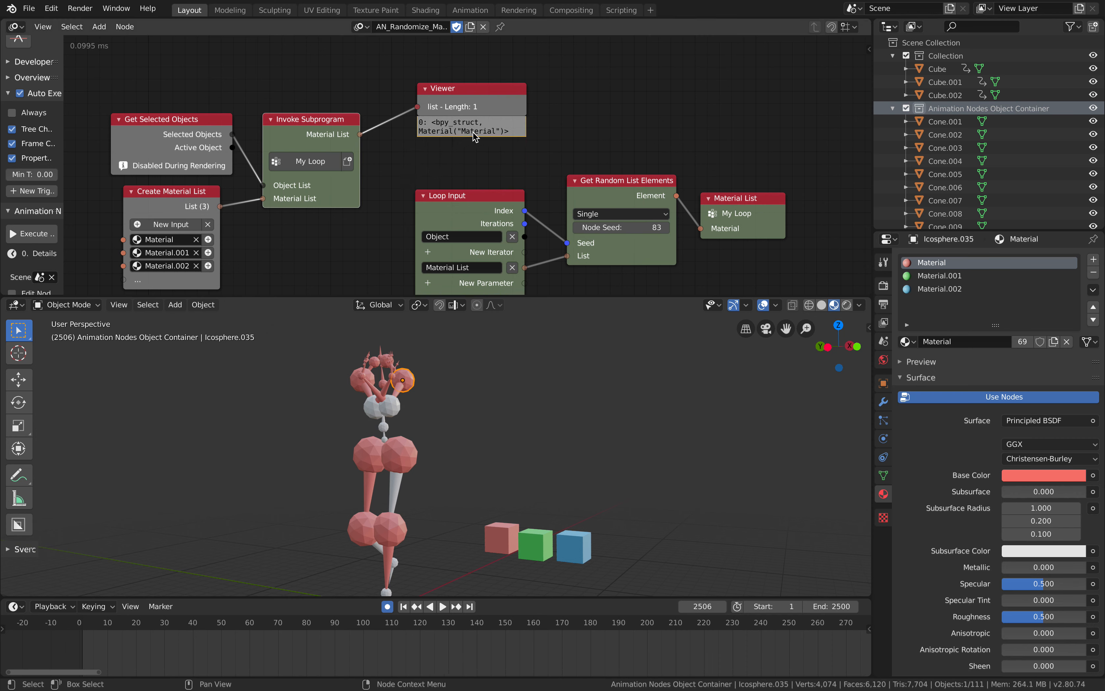
# Add the four large leg spheres and the grey cone between two of them to the selection
pyautogui.keyDown('shift'); pyautogui.click(367, 471); pyautogui.keyUp('shift')
pyautogui.keyDown('shift'); pyautogui.click(398, 526); pyautogui.keyUp('shift')
pyautogui.keyDown('shift'); pyautogui.click(365, 532); pyautogui.keyUp('shift')
pyautogui.keyDown('shift'); pyautogui.click(394, 491); pyautogui.keyUp('shift')
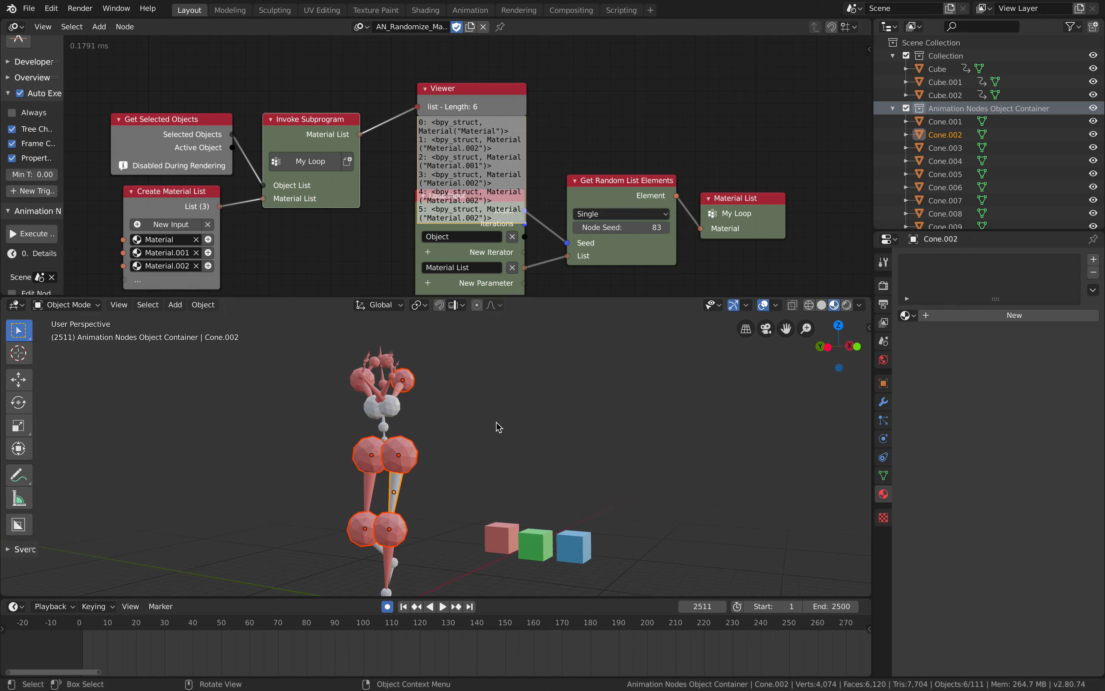
# Widen the Viewer node so each entry fits on one line, and set Get Random List Elements' Node Seed to 353
pyautogui.moveTo(528, 108); pyautogui.dragTo(558, 77)
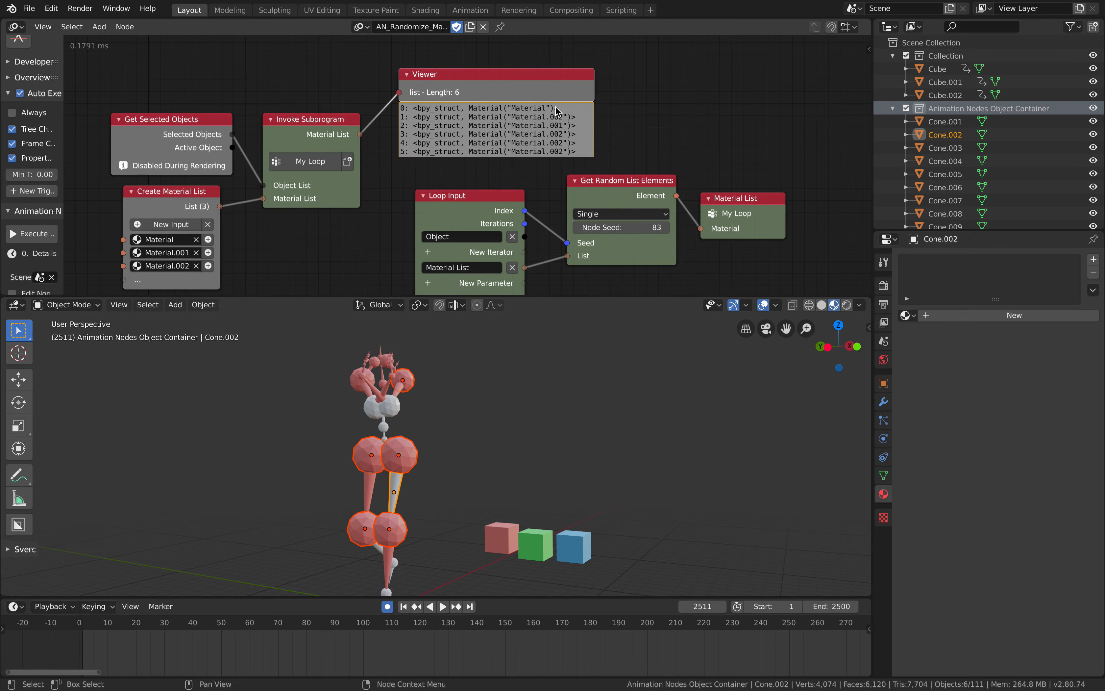
pyautogui.scroll(1, 559, 121)
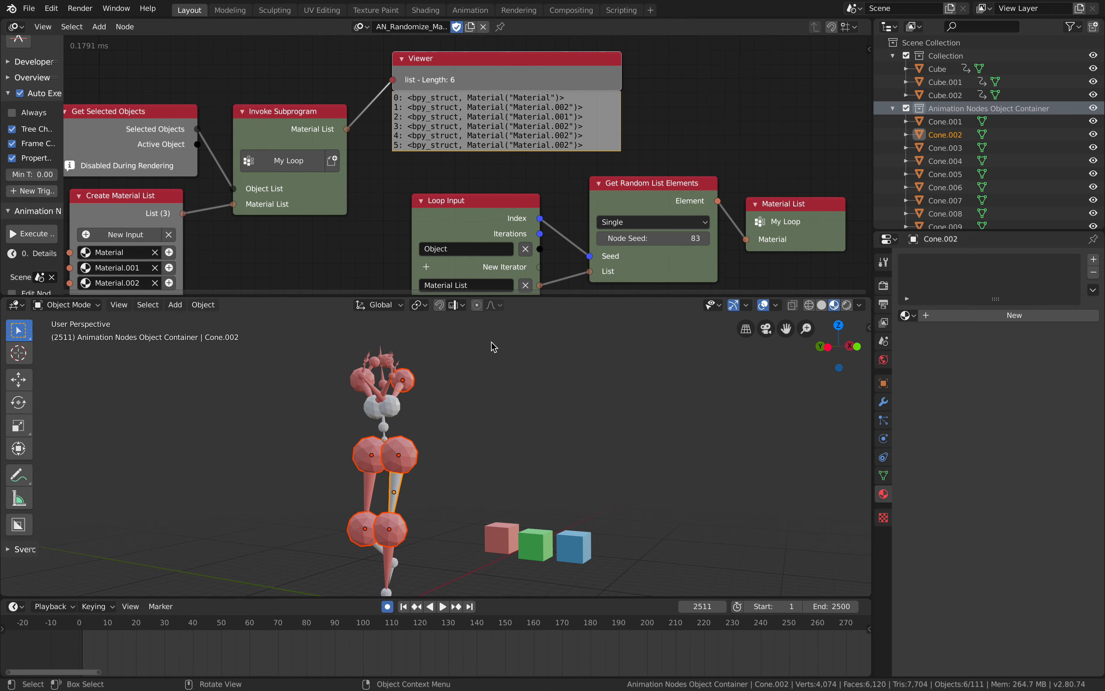
pyautogui.moveTo(651, 271); pyautogui.dragTo(614, 242, button='middle')
pyautogui.moveTo(618, 211); pyautogui.dragTo(607, 213)
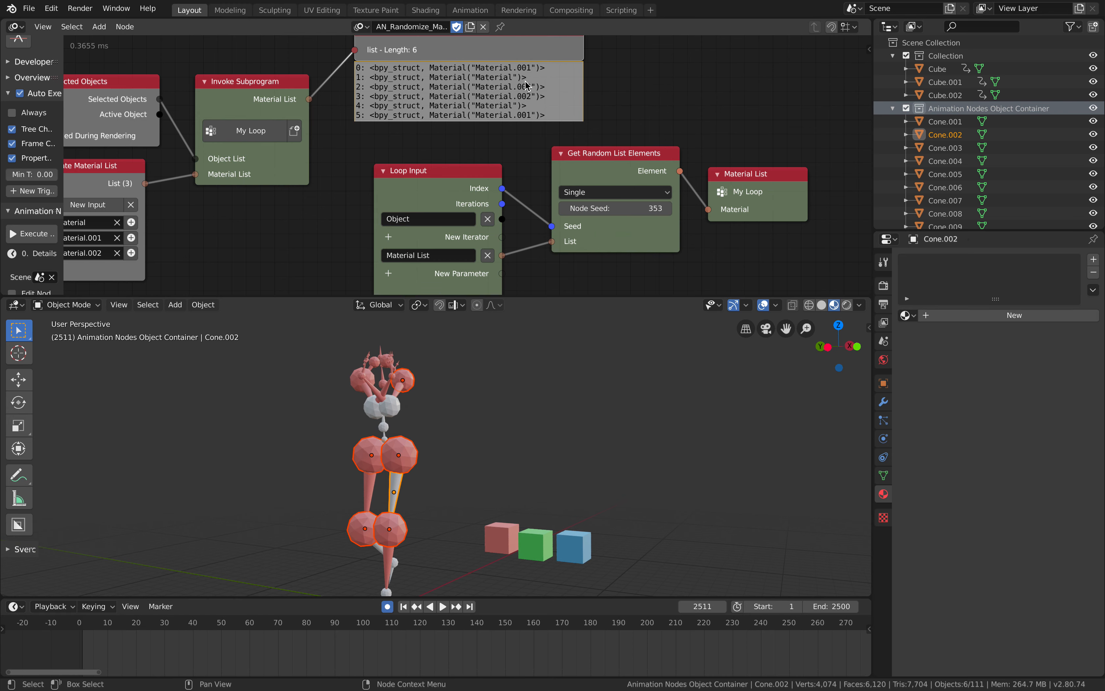
pyautogui.scroll(-2, 534, 111)
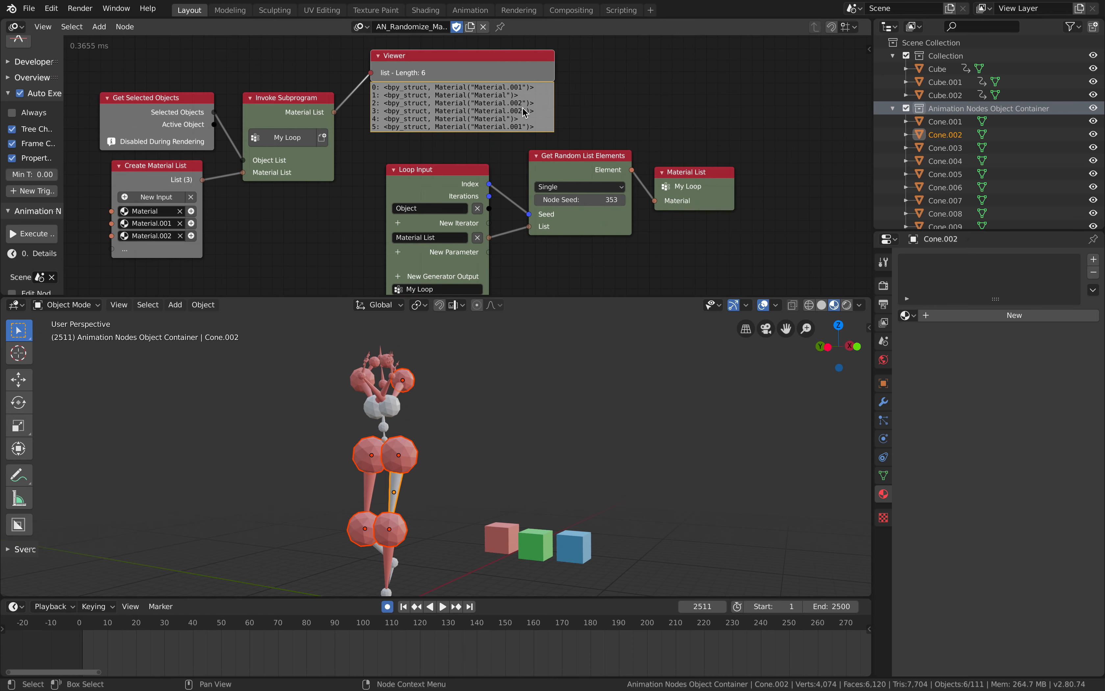
# Move the Loop Input, Get Random List Elements and Material List output nodes below Invoke Subprogram, nudge Invoke Subprogram toward the Viewer, and save
pyautogui.hotkey('ctrl', 's')
pyautogui.moveTo(506, 148); pyautogui.dragTo(502, 190)
pyautogui.moveTo(439, 151); pyautogui.dragTo(311, 203)
pyautogui.moveTo(519, 176); pyautogui.dragTo(388, 206)
pyautogui.moveTo(643, 152); pyautogui.dragTo(500, 237)
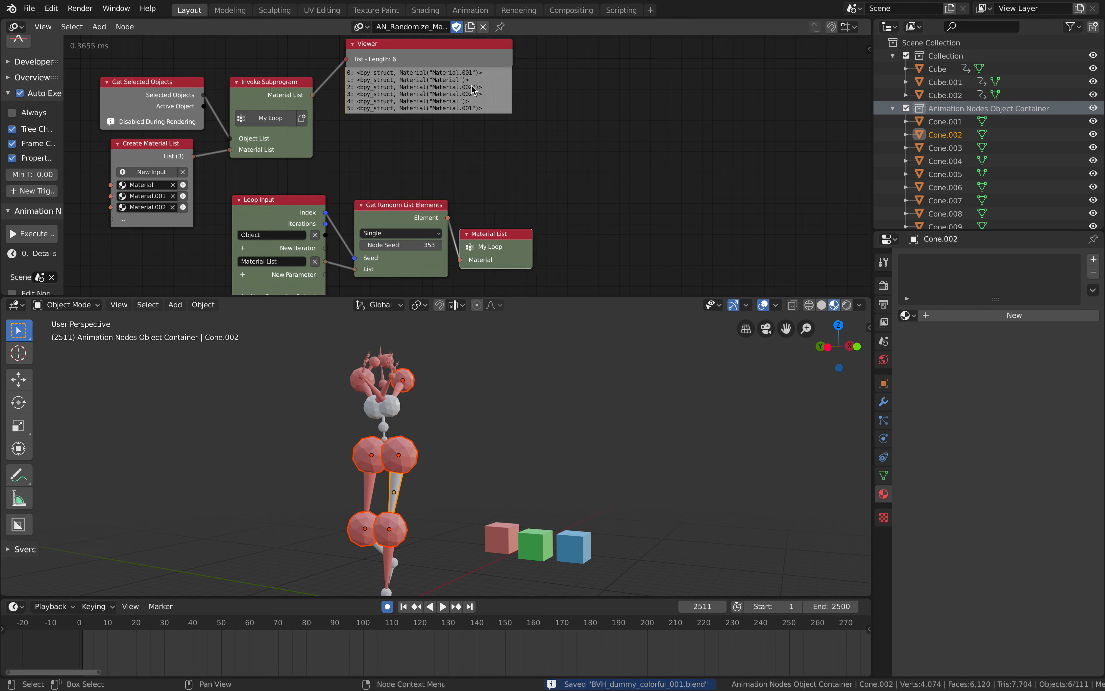
pyautogui.moveTo(292, 83); pyautogui.dragTo(310, 84)
pyautogui.hotkey('ctrl', 's')
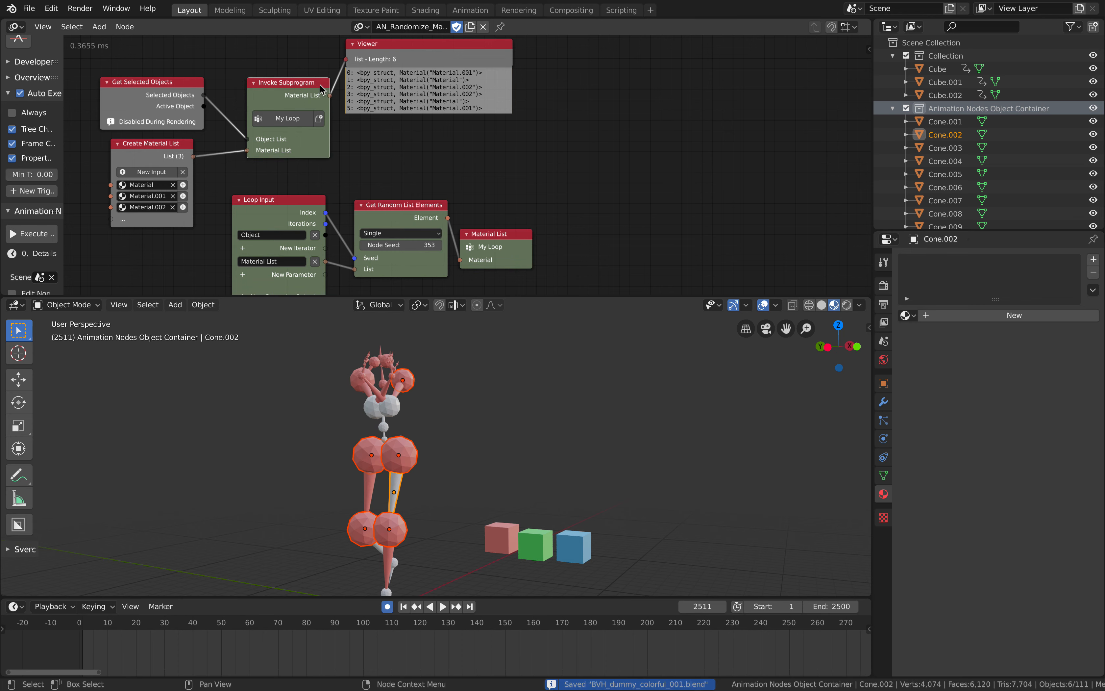
# Add an Object Material Output node in the empty space beside the Viewer node
pyautogui.press('Home')
pyautogui.hotkey('shift', 'a')
pyautogui.click(619, 122)
pyautogui.write('object ma')
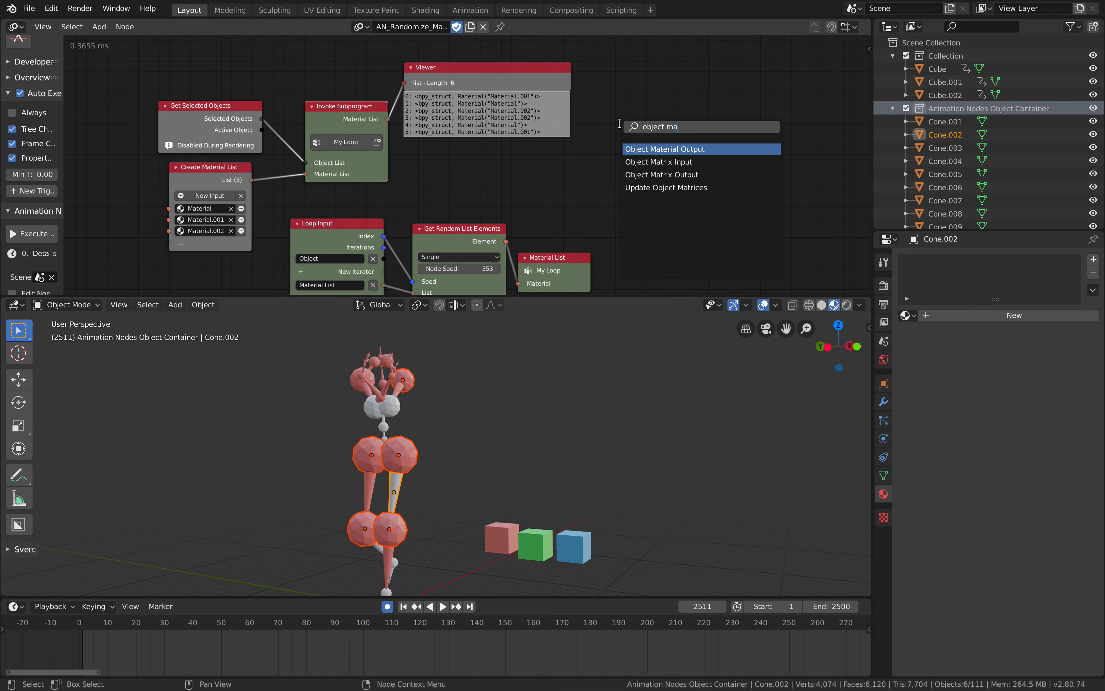
pyautogui.press('Return')
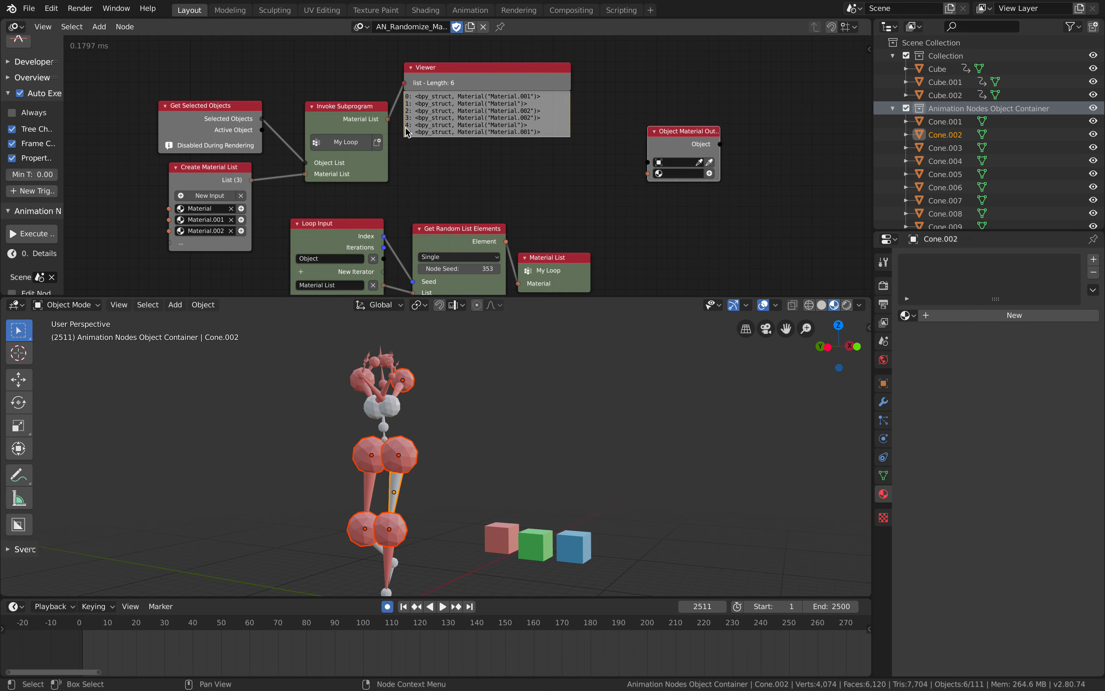
# Create a second loop through Selected Objects and place its Invoke Subprogram and Loop Input nodes above the Viewer and Object Material Output
pyautogui.moveTo(230, 114); pyautogui.dragTo(223, 95)
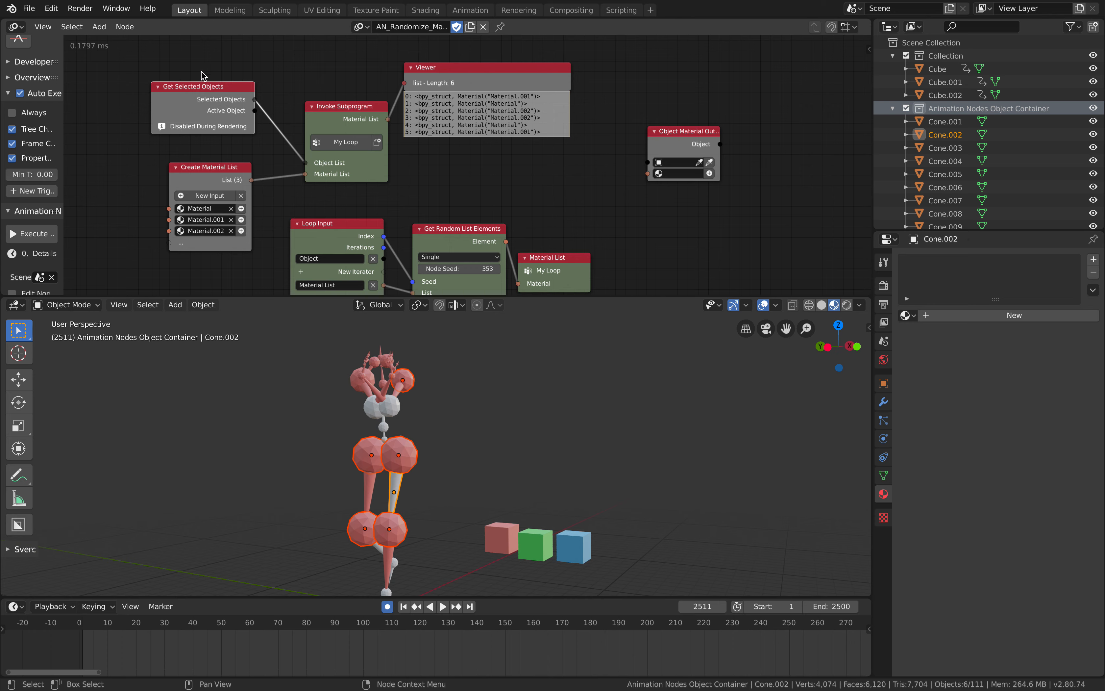
pyautogui.press('w')
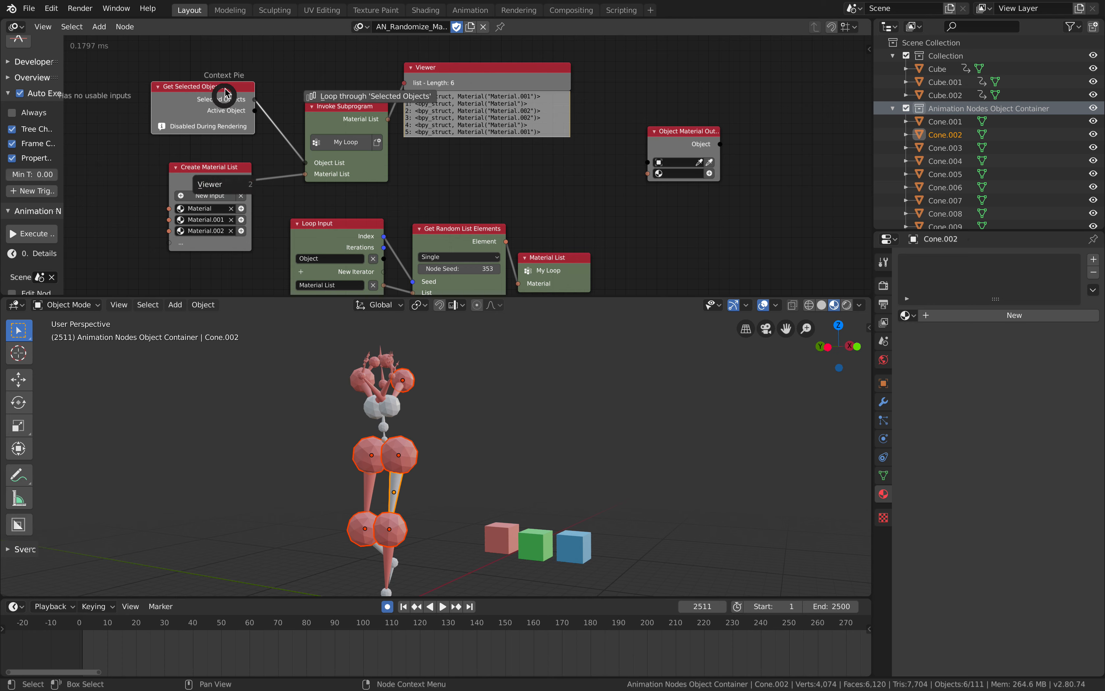
pyautogui.click(316, 93)
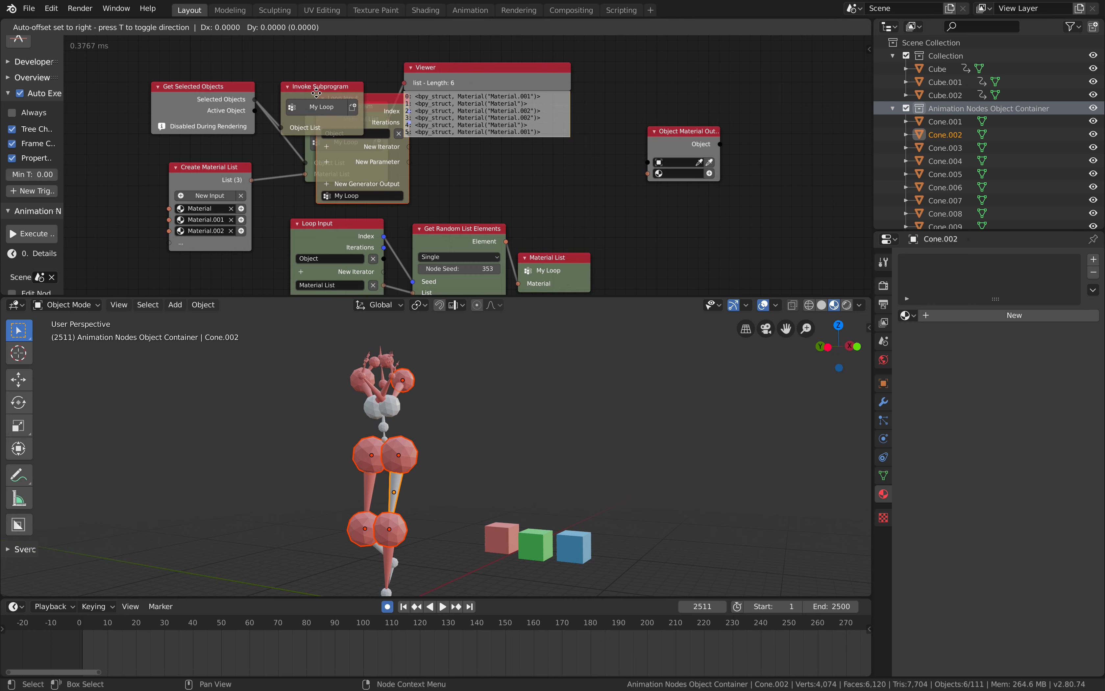
pyautogui.click(593, 240)
pyautogui.moveTo(341, 95); pyautogui.dragTo(505, 10)
pyautogui.scroll(2, 524, 187)
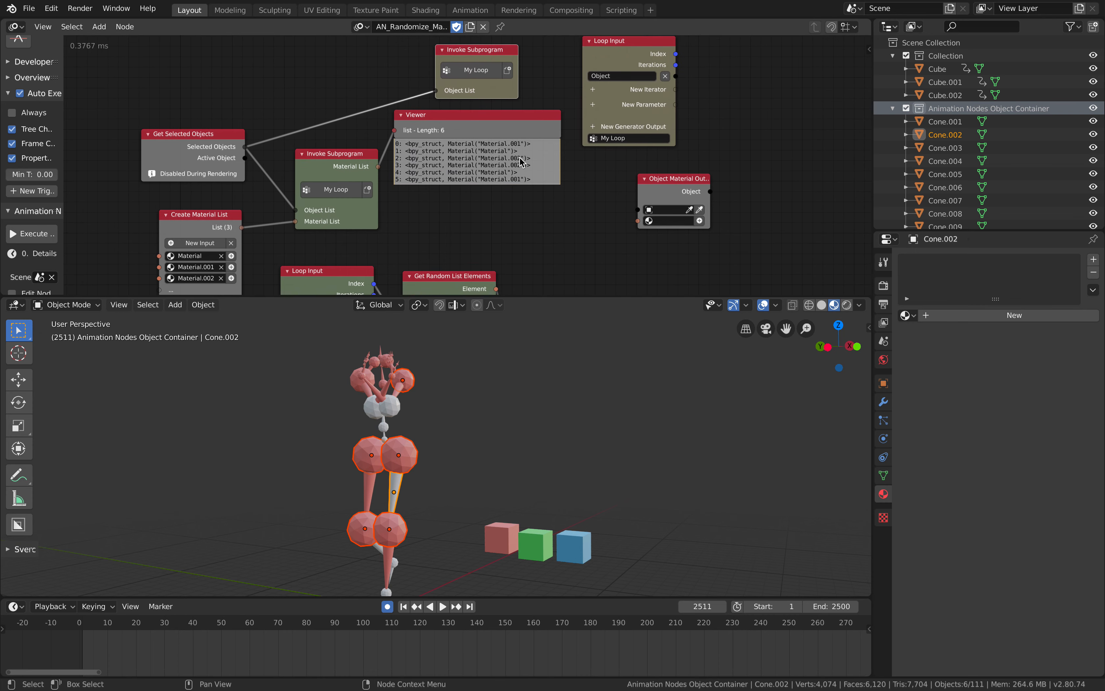
pyautogui.moveTo(613, 125); pyautogui.dragTo(608, 138, button='middle')
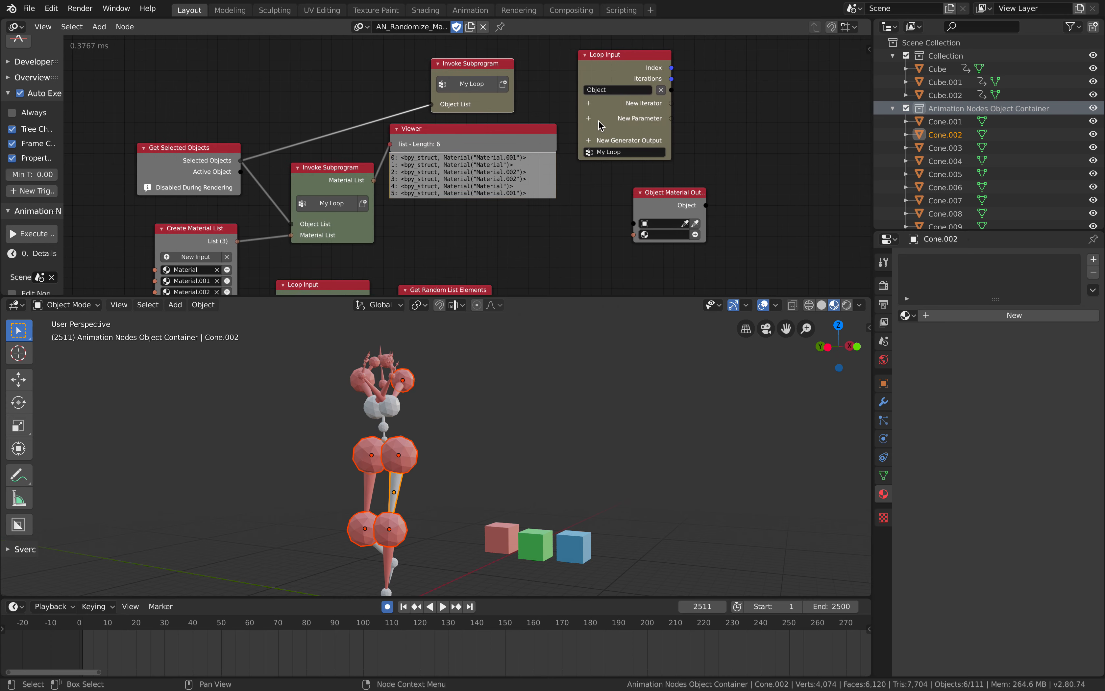
pyautogui.moveTo(499, 75); pyautogui.dragTo(517, 73)
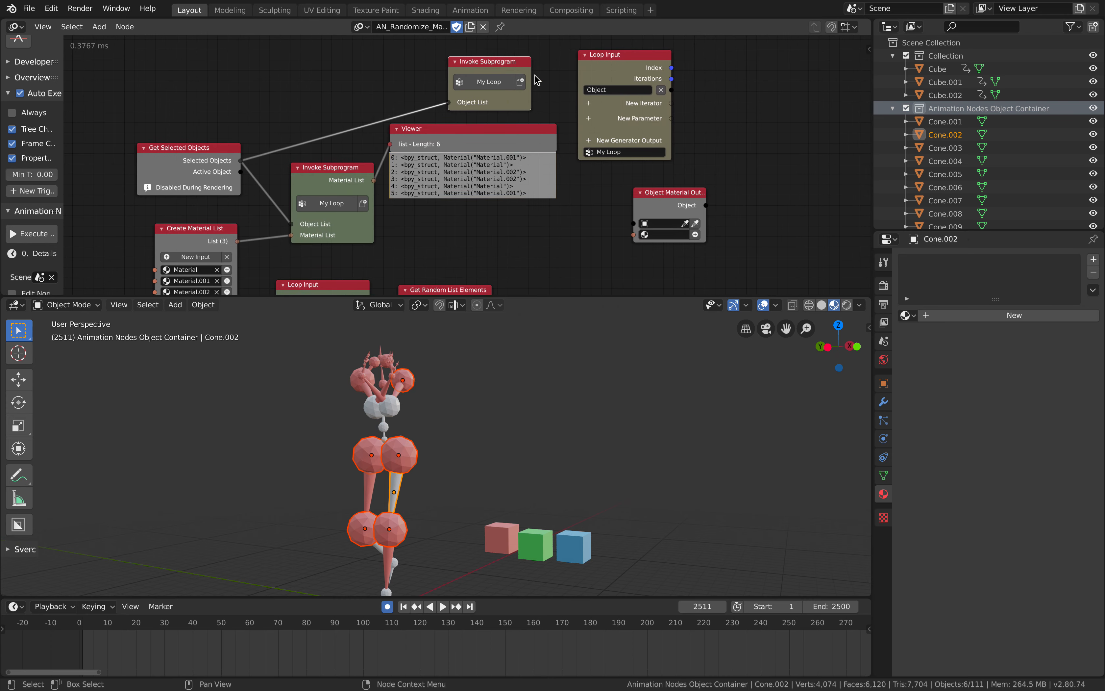
# Add a Material List iterator to the second loop's Loop Input node
pyautogui.click(589, 104)
pyautogui.write('mat')
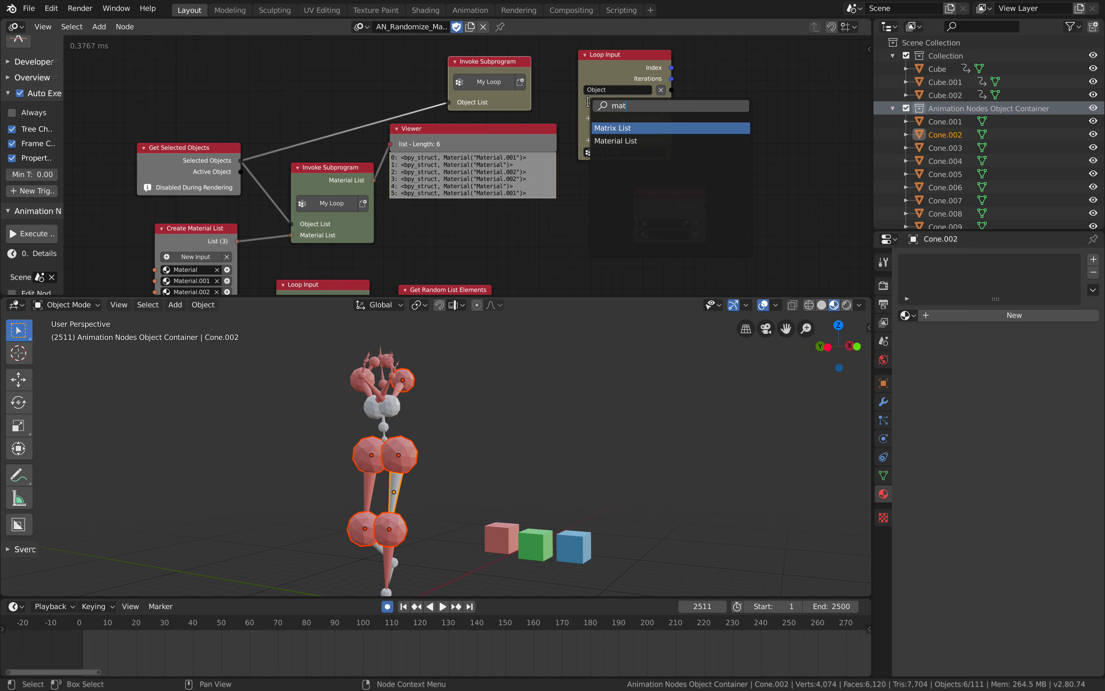
pyautogui.press('Down')
pyautogui.press('Return')
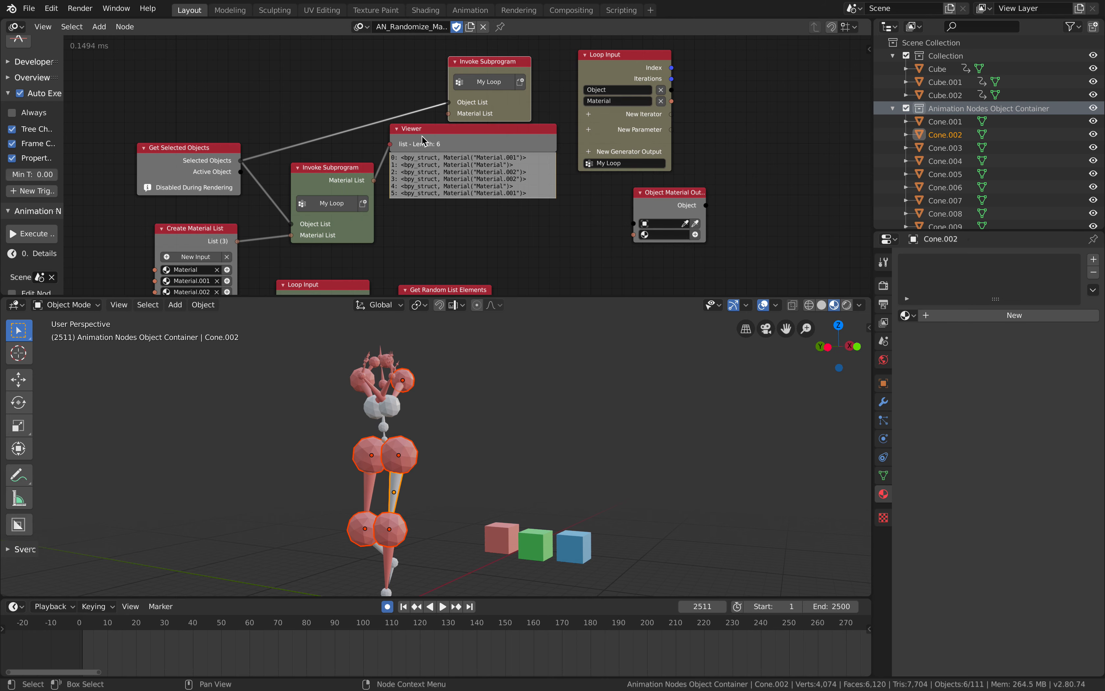
# Link the first loop's Material List output to the second Invoke Subprogram, and its Loop Input's Object and Material outputs to Object Material Output
pyautogui.moveTo(359, 171); pyautogui.dragTo(447, 112)
pyautogui.moveTo(685, 201); pyautogui.dragTo(744, 88)
pyautogui.moveTo(671, 89); pyautogui.dragTo(707, 131)
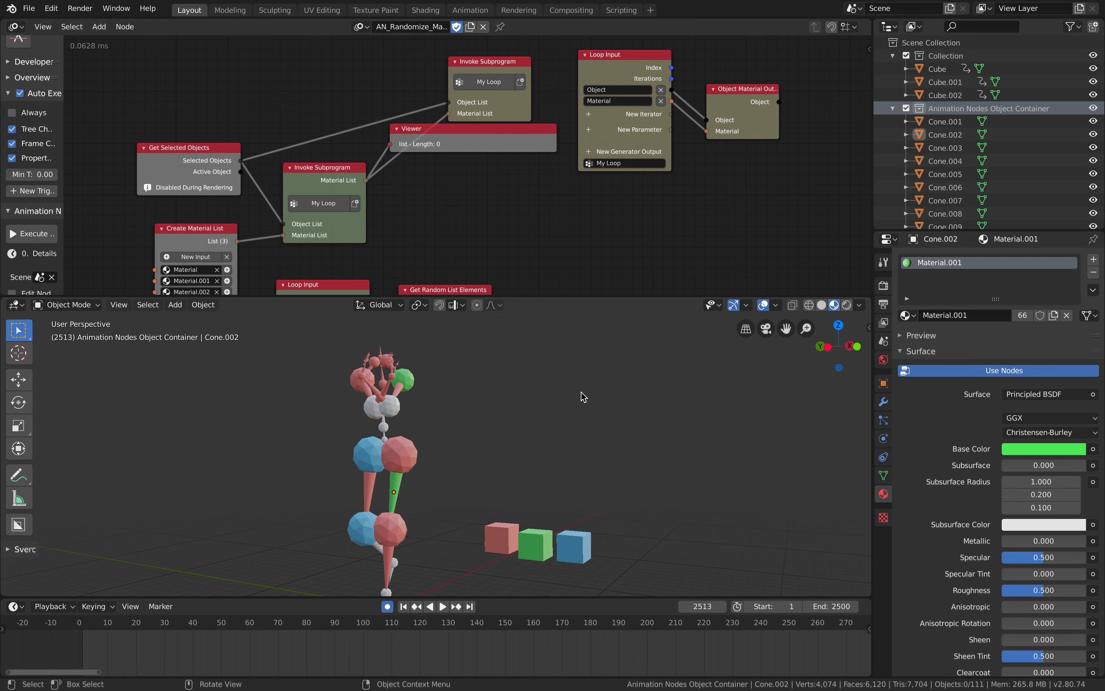
# Move the red, green and blue cubes farther away from the dummy and clear the selection
pyautogui.press('a')
pyautogui.scroll(-1, 518, 469)
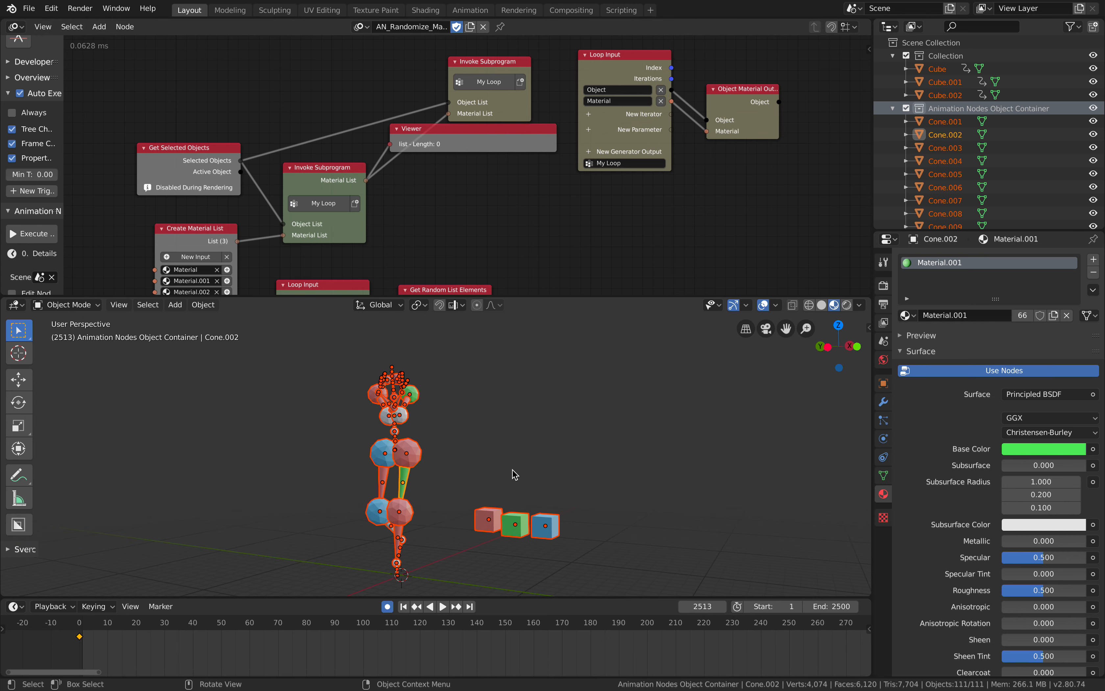
pyautogui.click(515, 474)
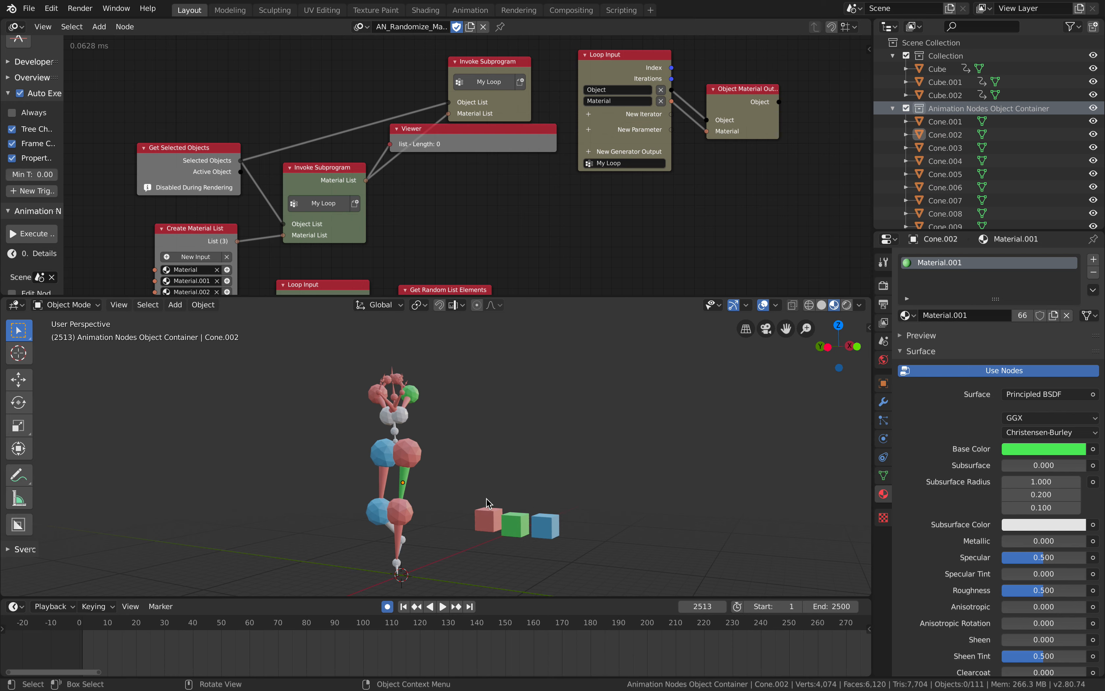
pyautogui.moveTo(475, 493); pyautogui.dragTo(571, 548)
pyautogui.press('g')
pyautogui.click(562, 431)
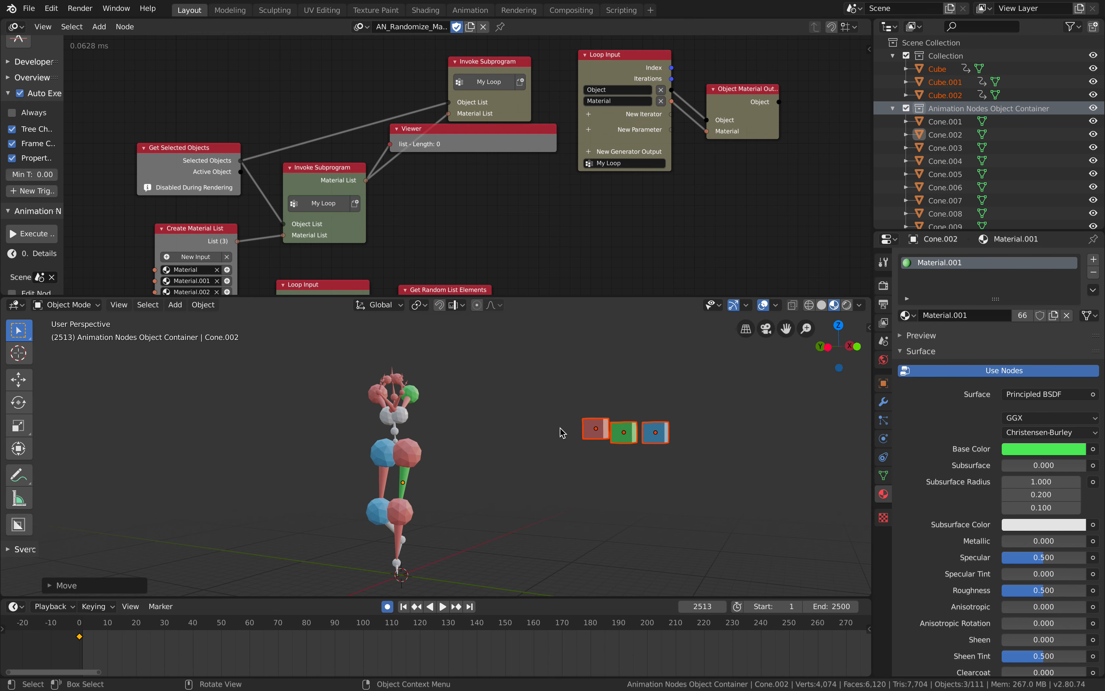
pyautogui.click(488, 434)
# Box-select the whole dummy without the cubes and advance the animation to frame 2518 to apply random materials
pyautogui.press('b')
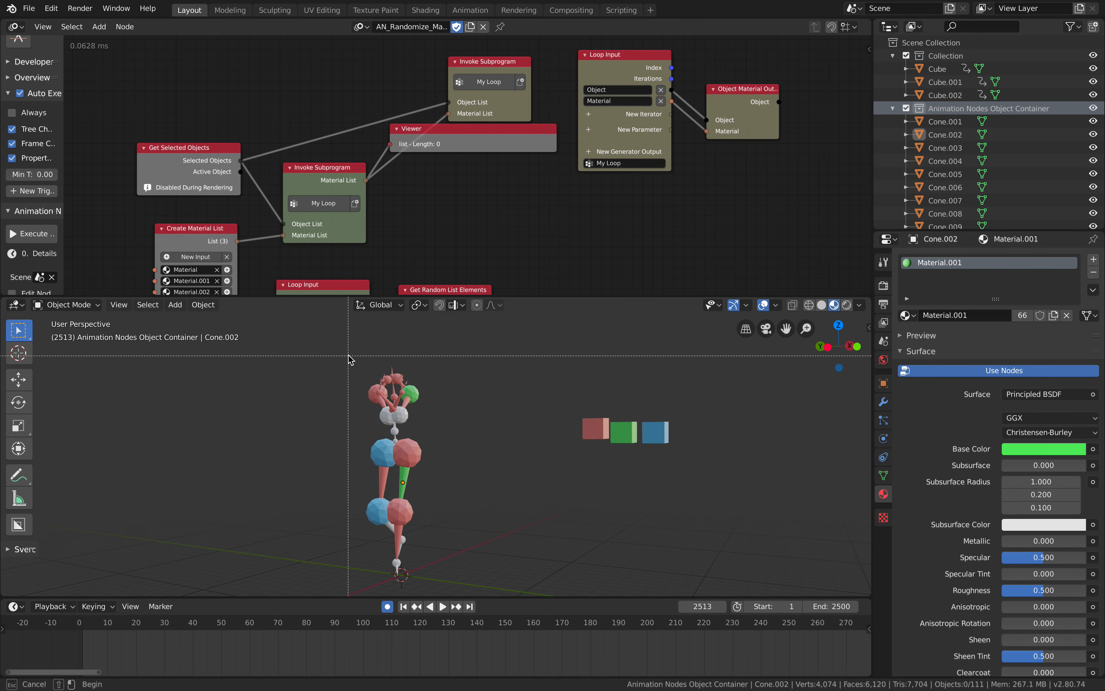
pyautogui.moveTo(334, 356); pyautogui.dragTo(439, 587)
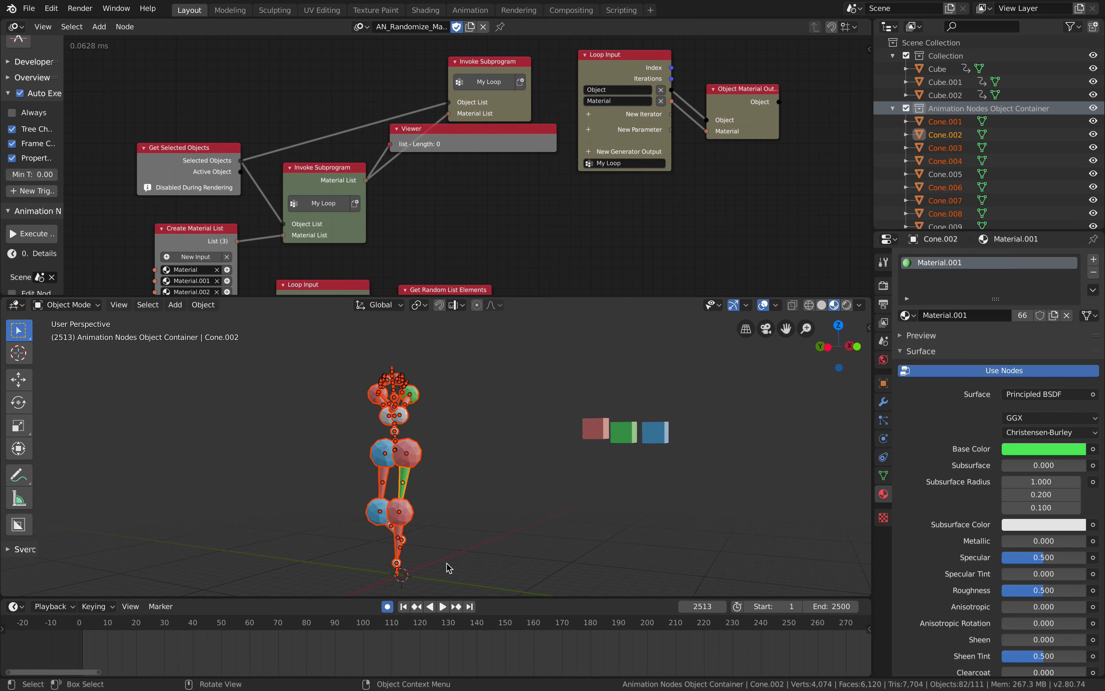
pyautogui.press('b')
pyautogui.moveTo(351, 358); pyautogui.dragTo(440, 597)
pyautogui.press('Right')
pyautogui.press('Right')
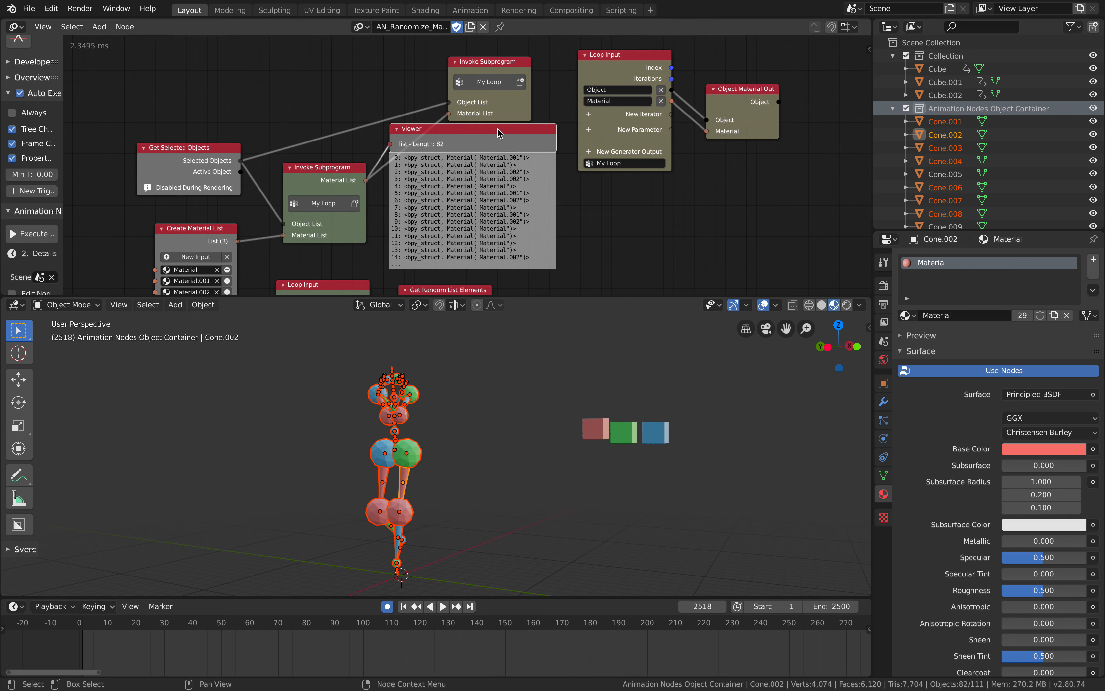
# Delete the Viewer node from the node tree
pyautogui.press('x')
pyautogui.scroll(-1, 412, 191)
pyautogui.scroll(-3, 408, 256)
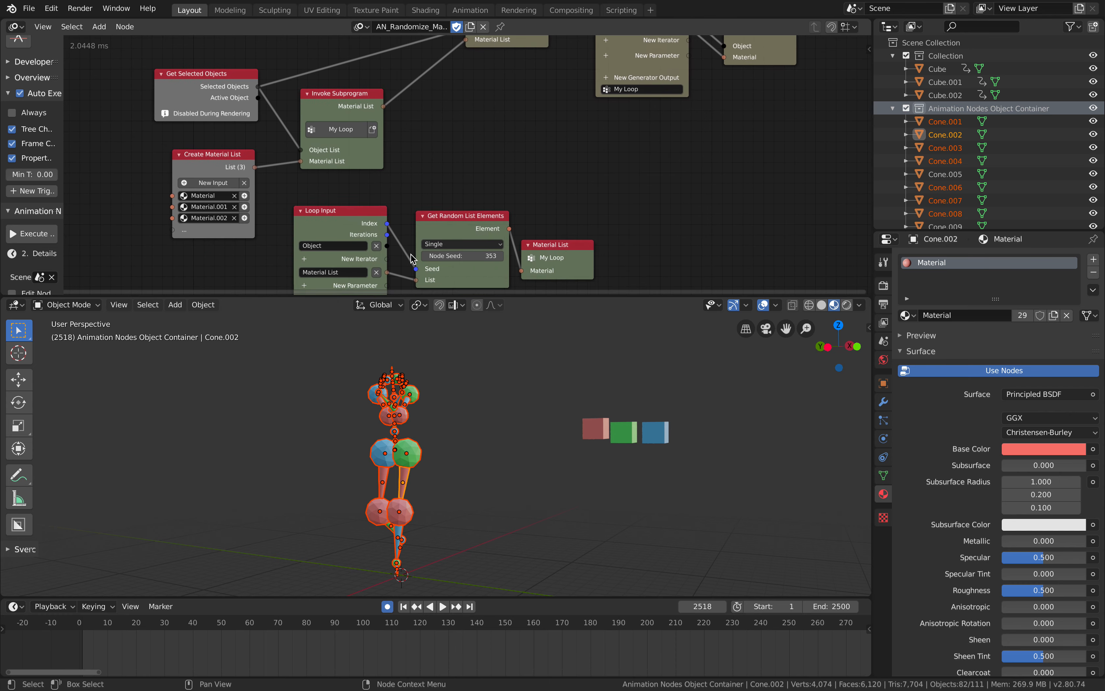
# Deselect everything and examine the dummy's randomized part materials, the list of scene objects and the node tree
pyautogui.moveTo(387, 393); pyautogui.dragTo(393, 400, button='middle')
pyautogui.press('a')
pyautogui.press('a')
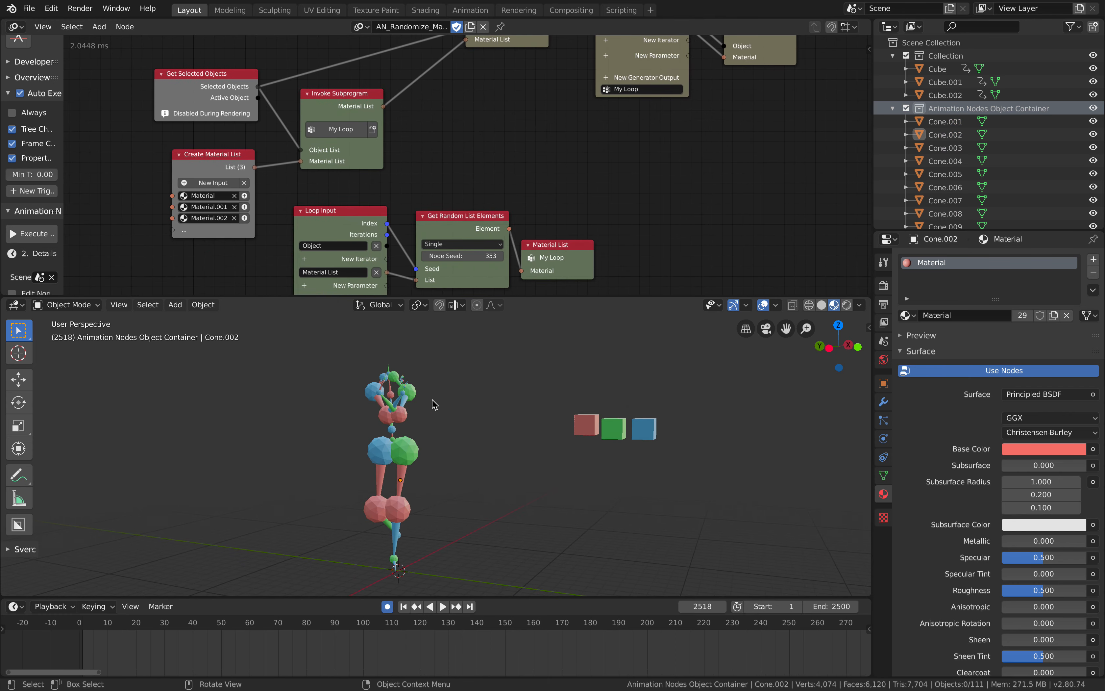
pyautogui.scroll(1, 434, 405)
pyautogui.scroll(1, 433, 405)
pyautogui.scroll(1, 430, 407)
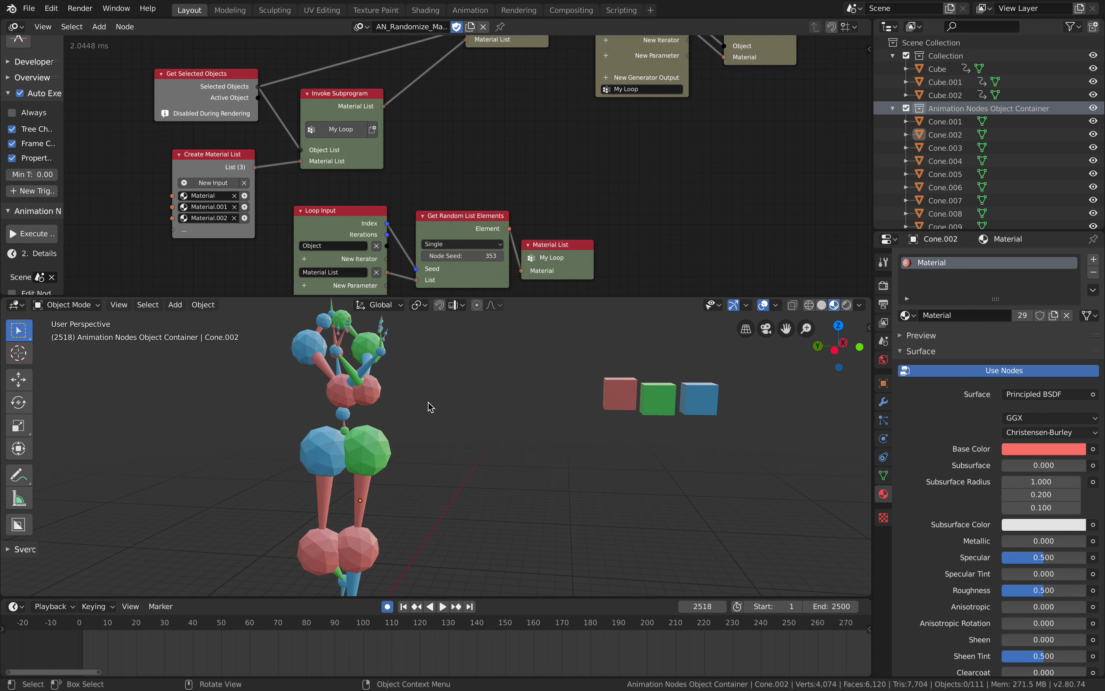
pyautogui.scroll(-1, 428, 406)
pyautogui.click(354, 368)
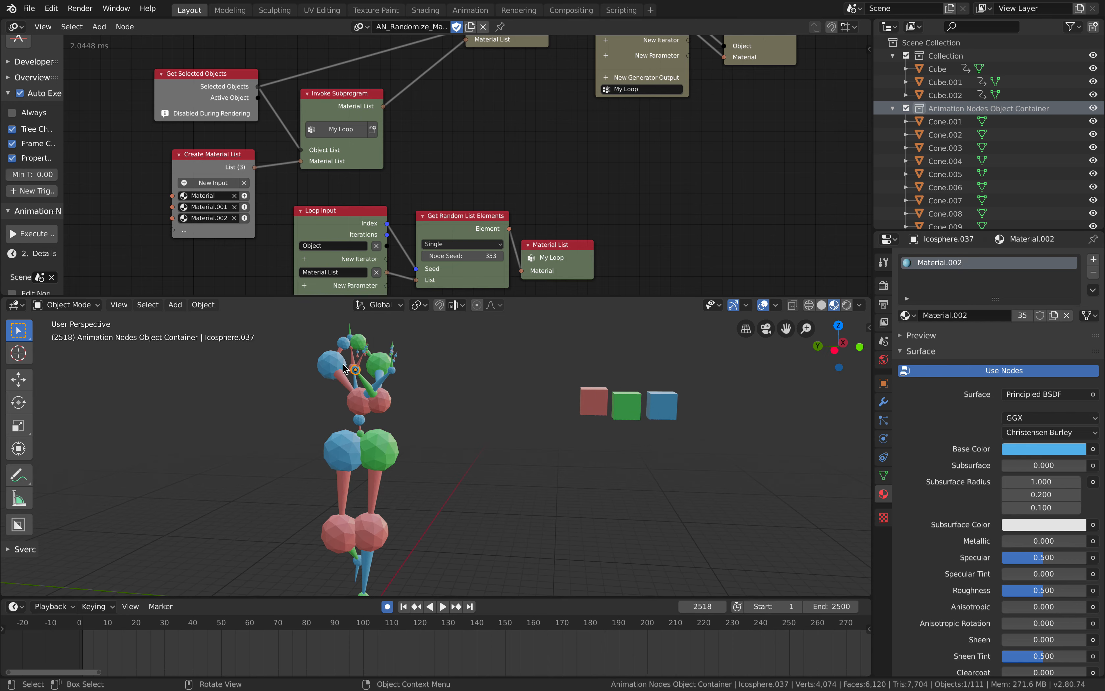
pyautogui.scroll(-20, 1041, 108)
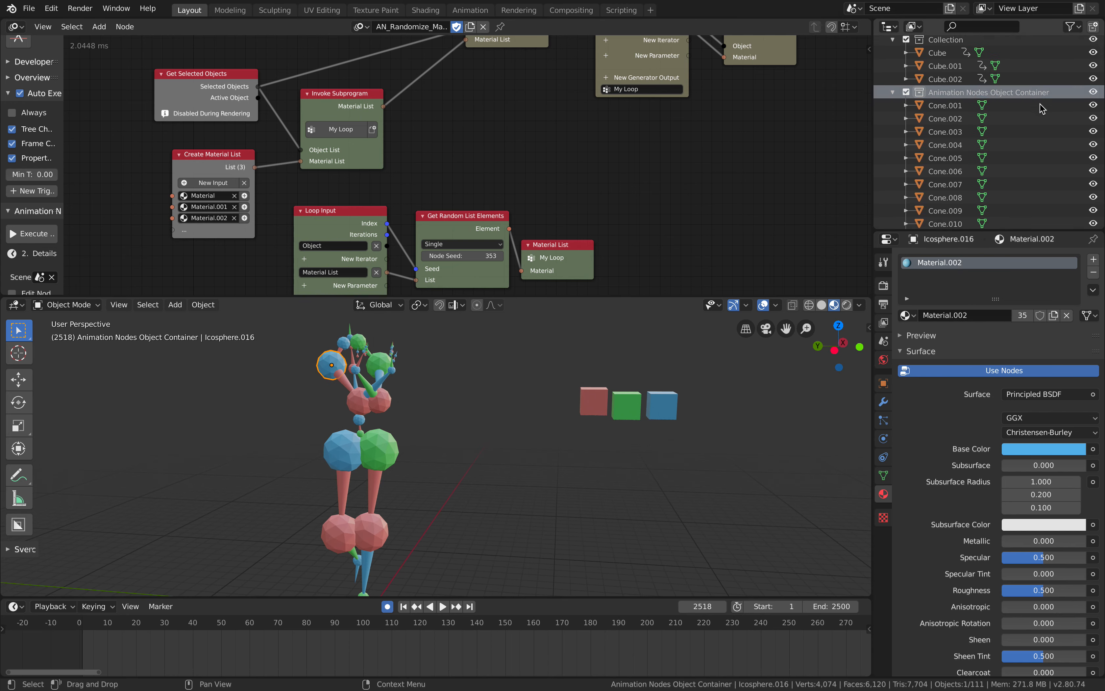
pyautogui.moveTo(459, 464)
pyautogui.mouseDown(button='middle')
pyautogui.moveTo(418, 464)
pyautogui.moveTo(459, 463)
pyautogui.moveTo(436, 464)
pyautogui.moveTo(445, 467)
pyautogui.mouseUp(button='middle')
pyautogui.scroll(-3, 561, 222)
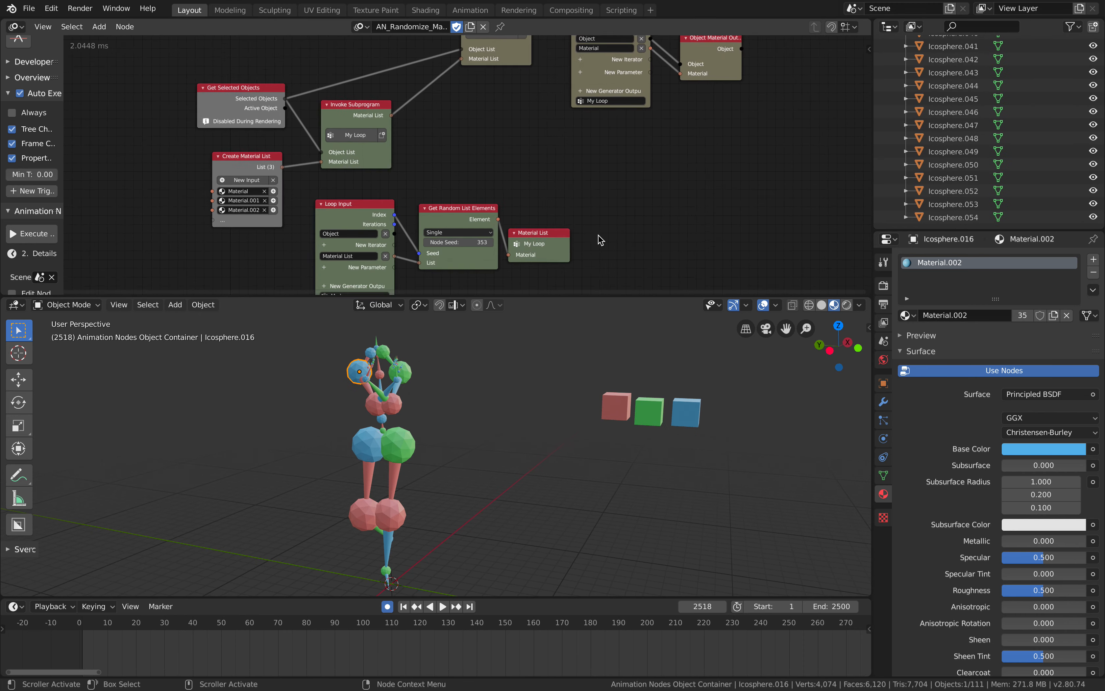
pyautogui.scroll(2, 561, 222)
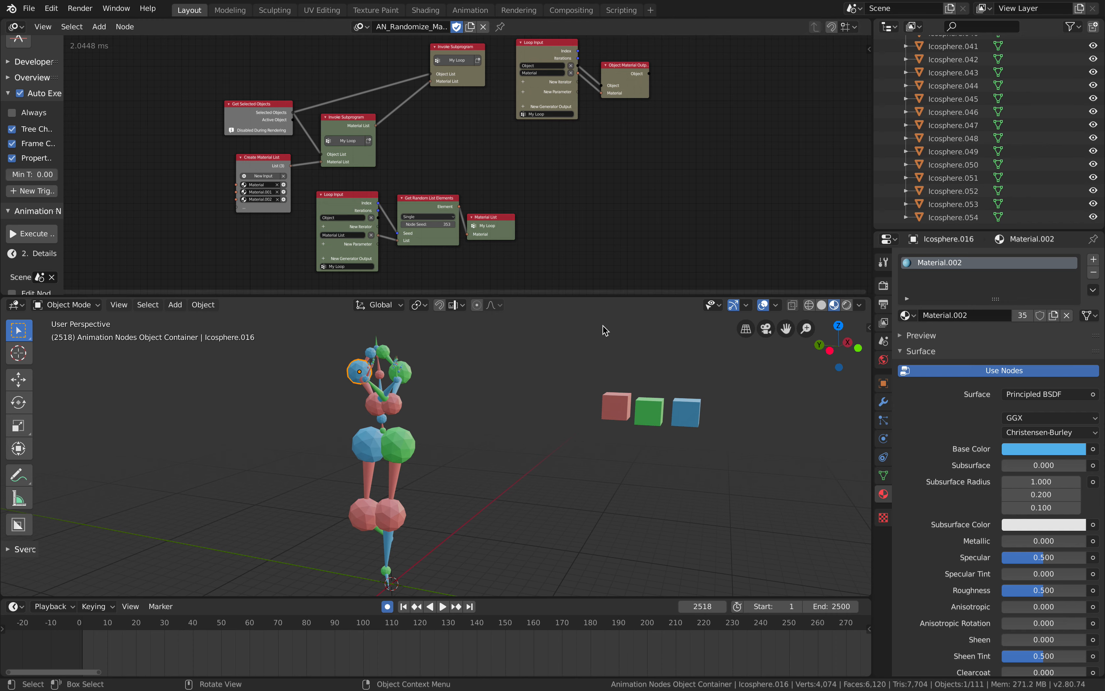
# Enlarge the 3D viewport and switch it to Solid shading
pyautogui.moveTo(607, 296); pyautogui.dragTo(606, 260)
pyautogui.click(822, 269)
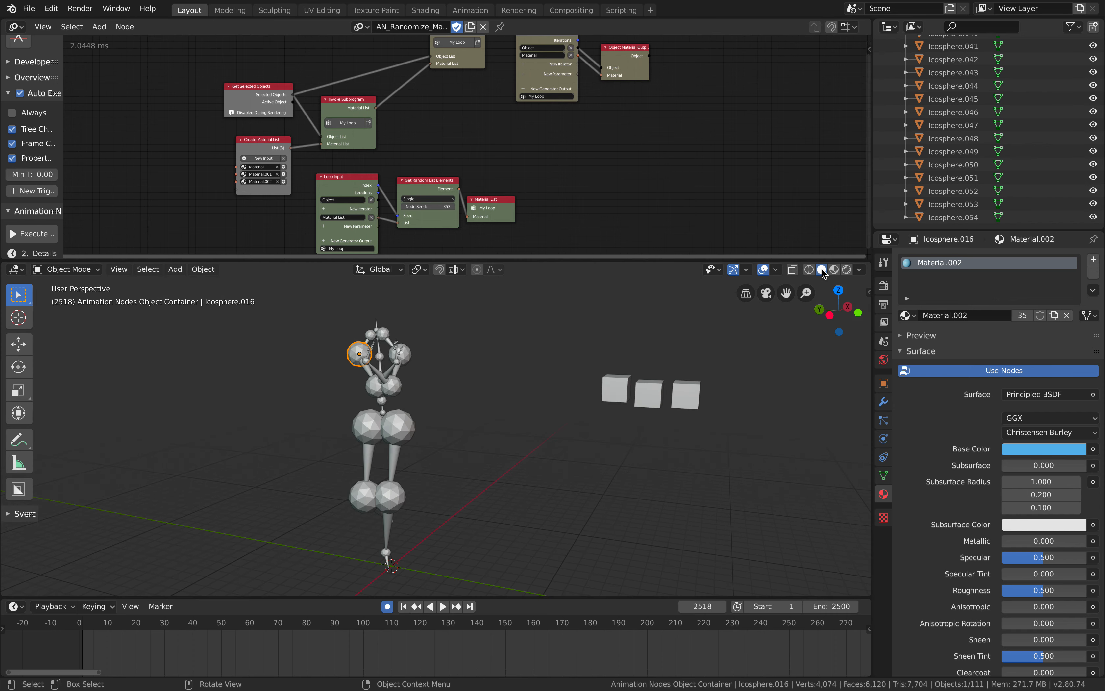
pyautogui.moveTo(652, 373); pyautogui.dragTo(653, 373, button='middle')
# Compare the Material and Object viewport color modes, and set the solid shading color to Random
pyautogui.click(859, 270)
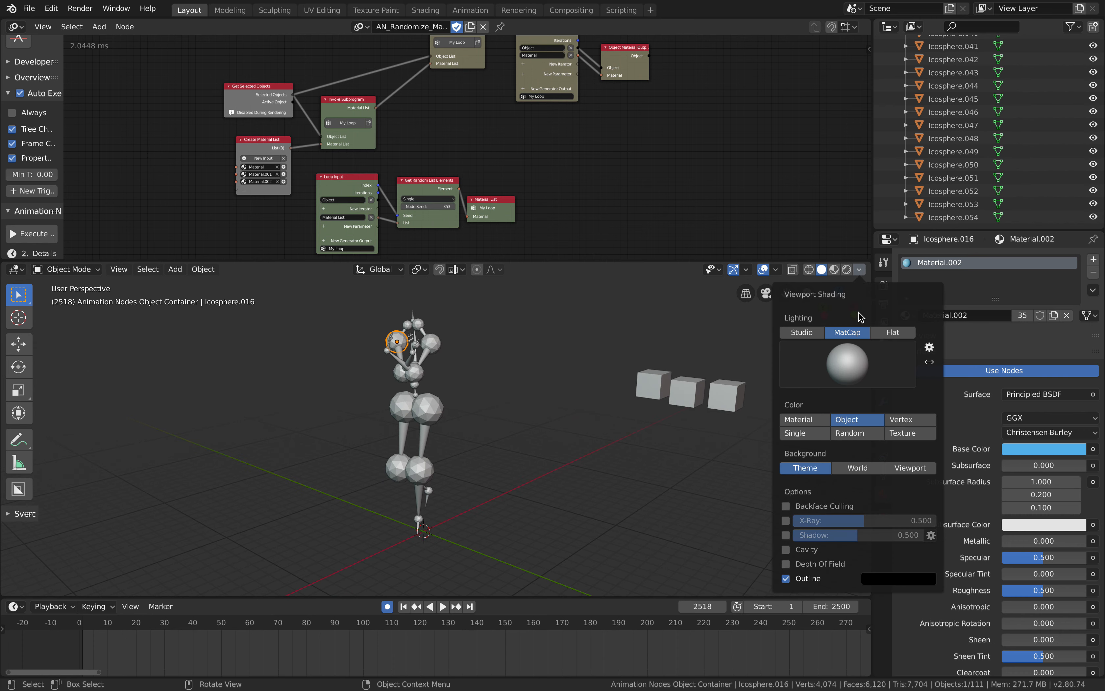
pyautogui.click(817, 422)
pyautogui.click(849, 423)
pyautogui.click(817, 423)
pyautogui.click(846, 419)
pyautogui.click(849, 433)
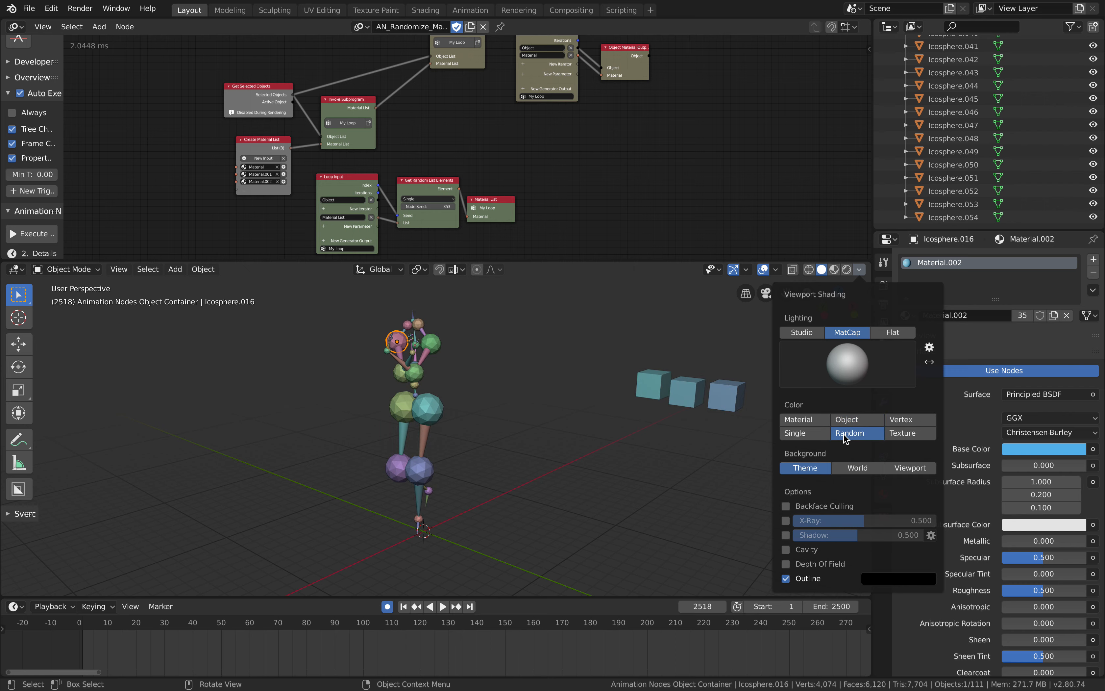
# Set the solid shading color to Object and switch the 3D viewport to Rendered shading
pyautogui.click(847, 420)
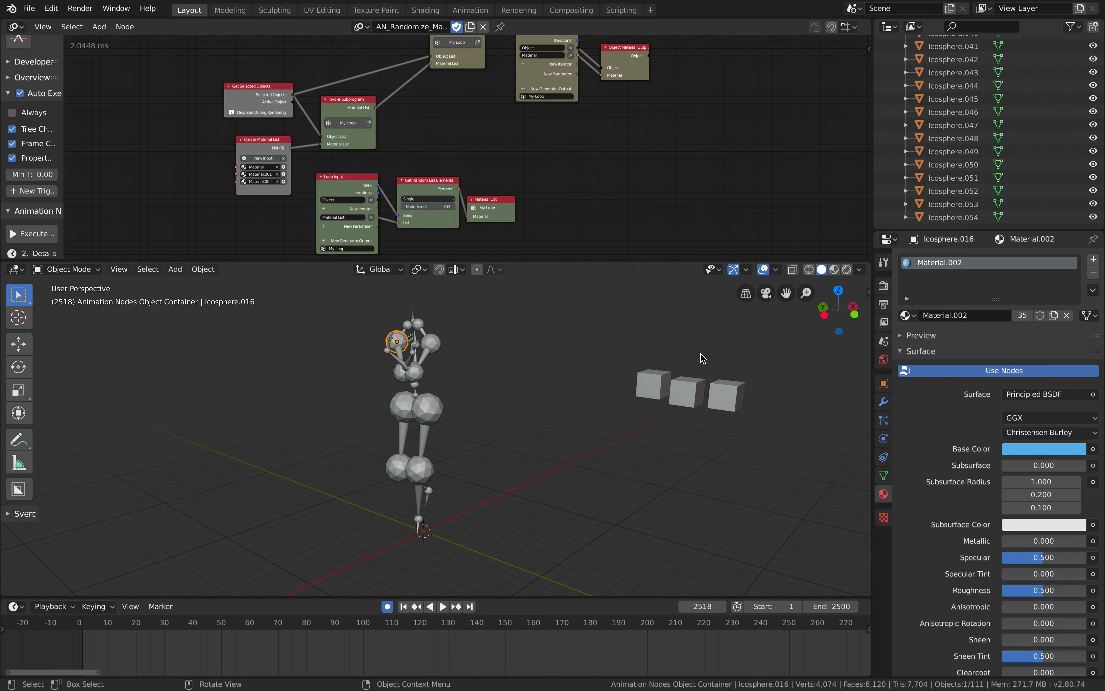
pyautogui.click(835, 273)
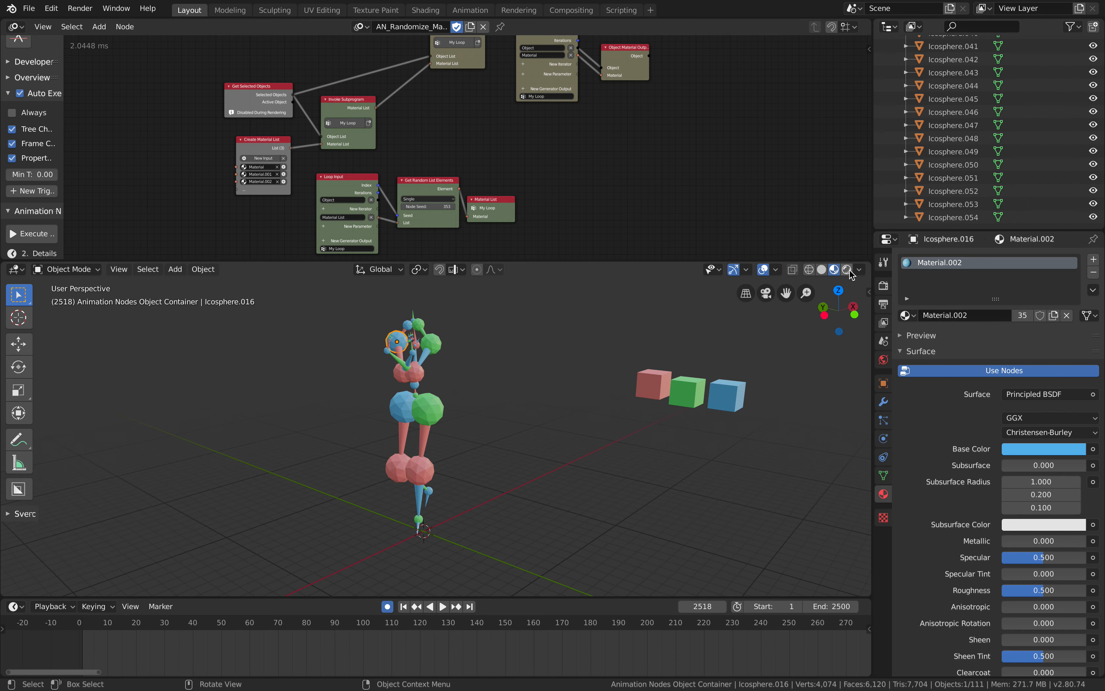
pyautogui.click(848, 270)
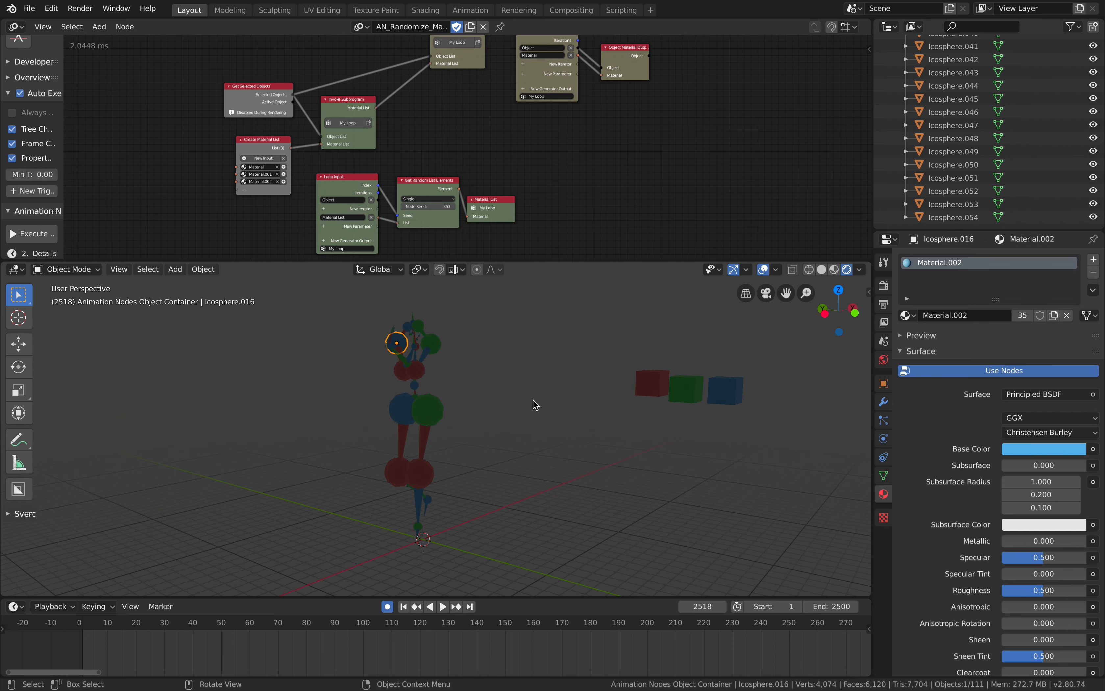
# Add a Sun light, rotate it freely and move it beside the dummy, and save the file
pyautogui.hotkey('shift', 'a')
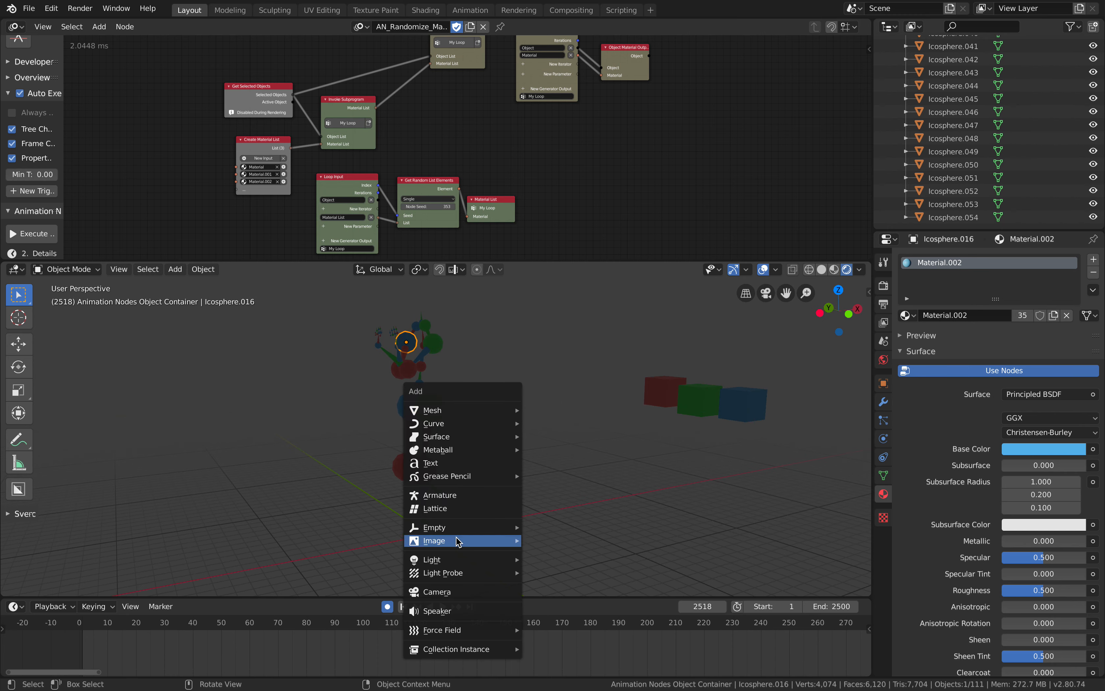
pyautogui.moveTo(459, 561)
pyautogui.click(548, 574)
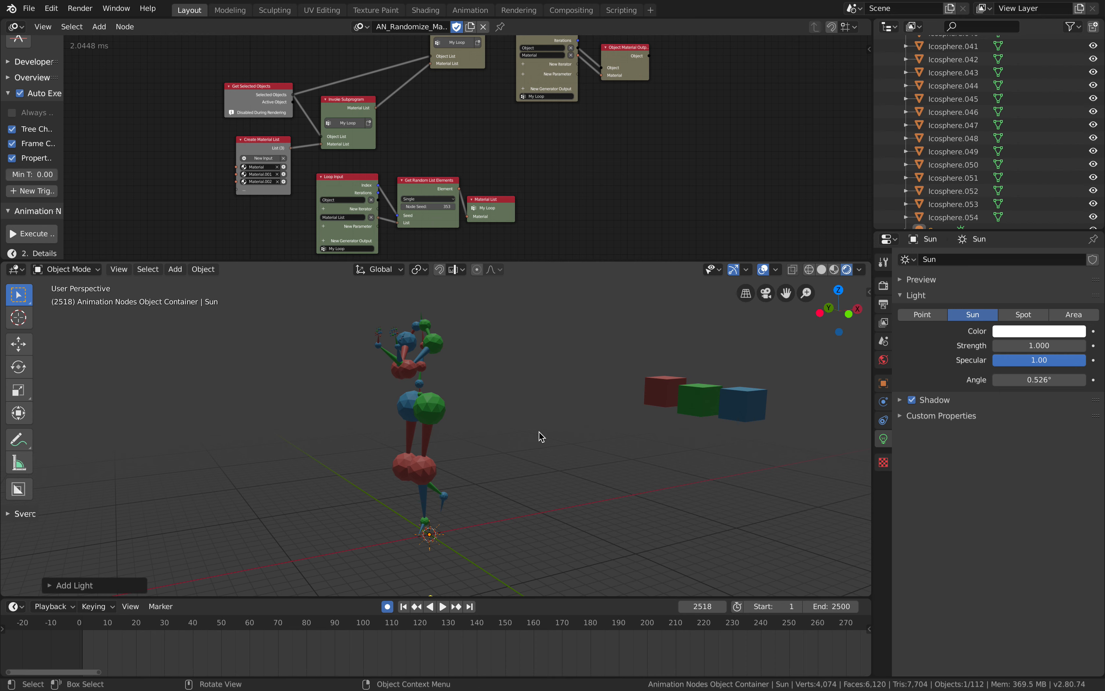
pyautogui.press('r')
pyautogui.press('r')
pyautogui.click(523, 451)
pyautogui.press('g')
pyautogui.click(419, 343)
pyautogui.moveTo(420, 343); pyautogui.dragTo(440, 357, button='middle')
pyautogui.hotkey('ctrl', 's')
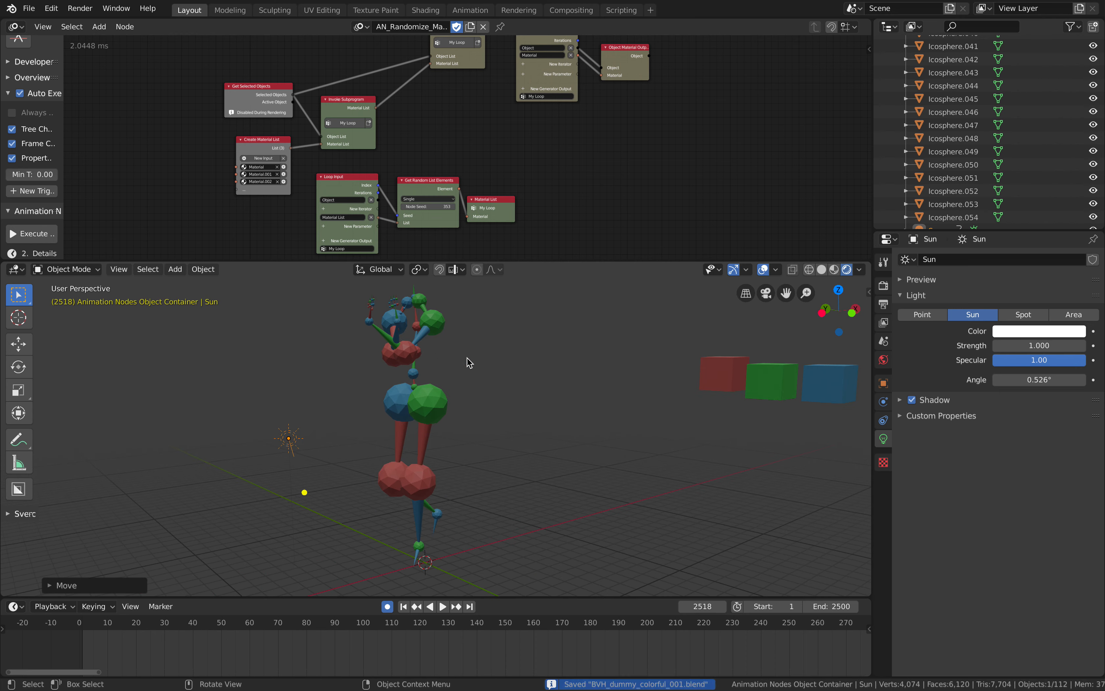
# Duplicate the blue cube and place the copy at the end of the cube row
pyautogui.moveTo(674, 374); pyautogui.dragTo(675, 374, button='middle')
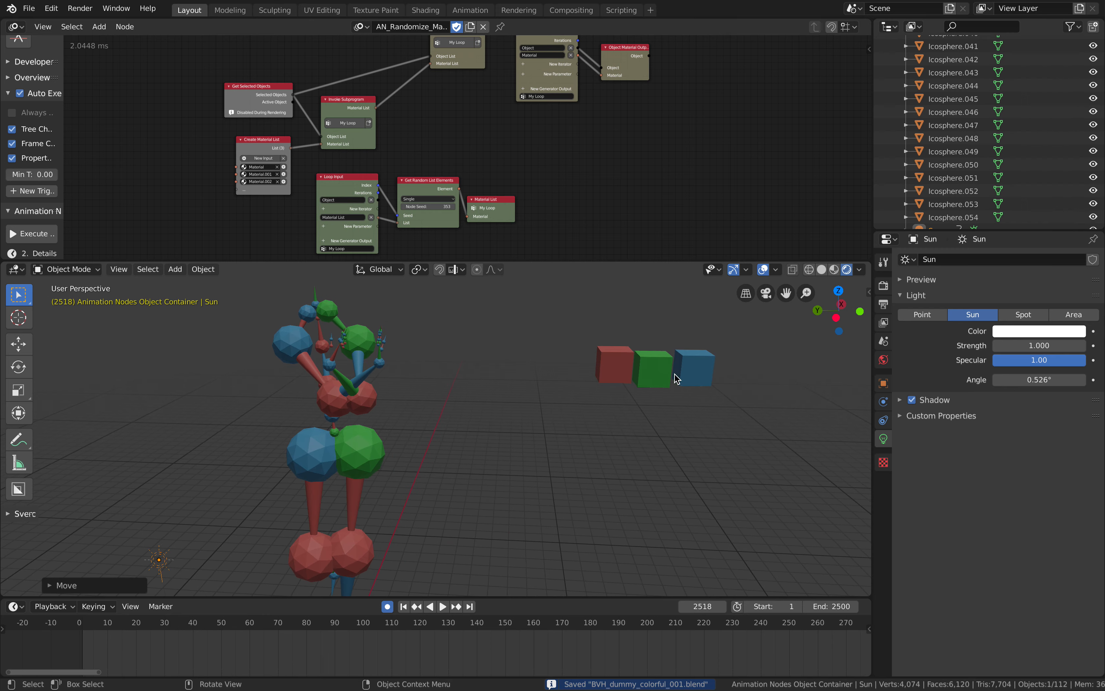
pyautogui.click(710, 365)
pyautogui.hotkey('shift', 'd')
pyautogui.click(756, 358)
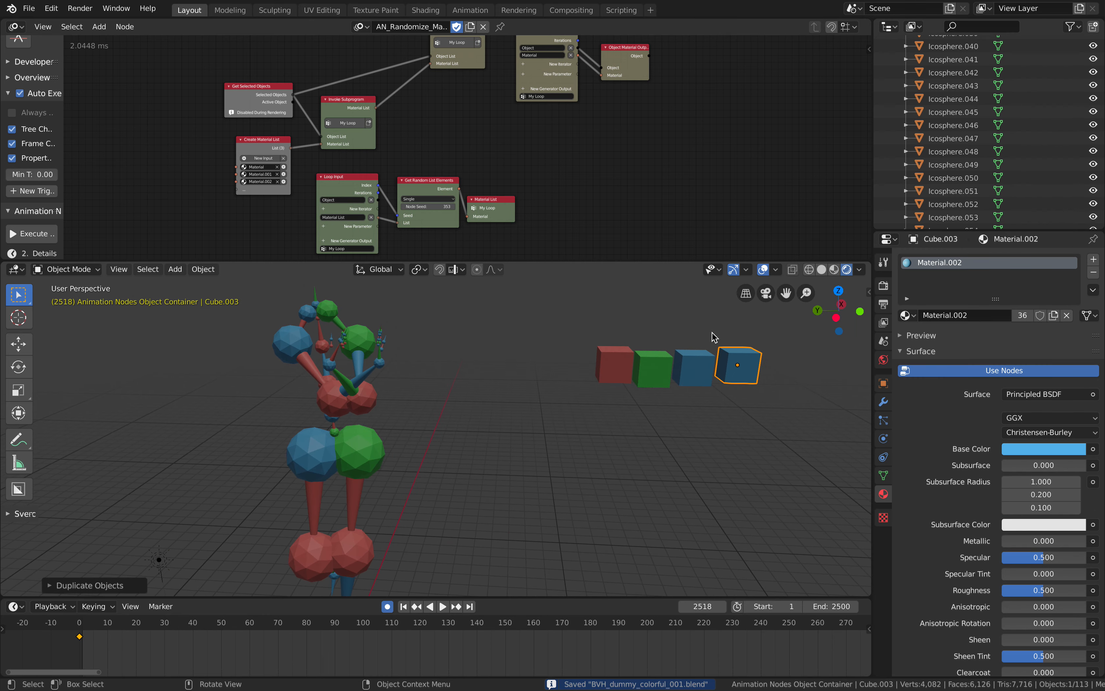
# Randomize the duplicated cube's material by setting the Get Random List Elements node seed to 443
pyautogui.scroll(1, 476, 238)
pyautogui.moveTo(433, 211); pyautogui.dragTo(470, 211)
pyautogui.press('Right')
pyautogui.press('Right')
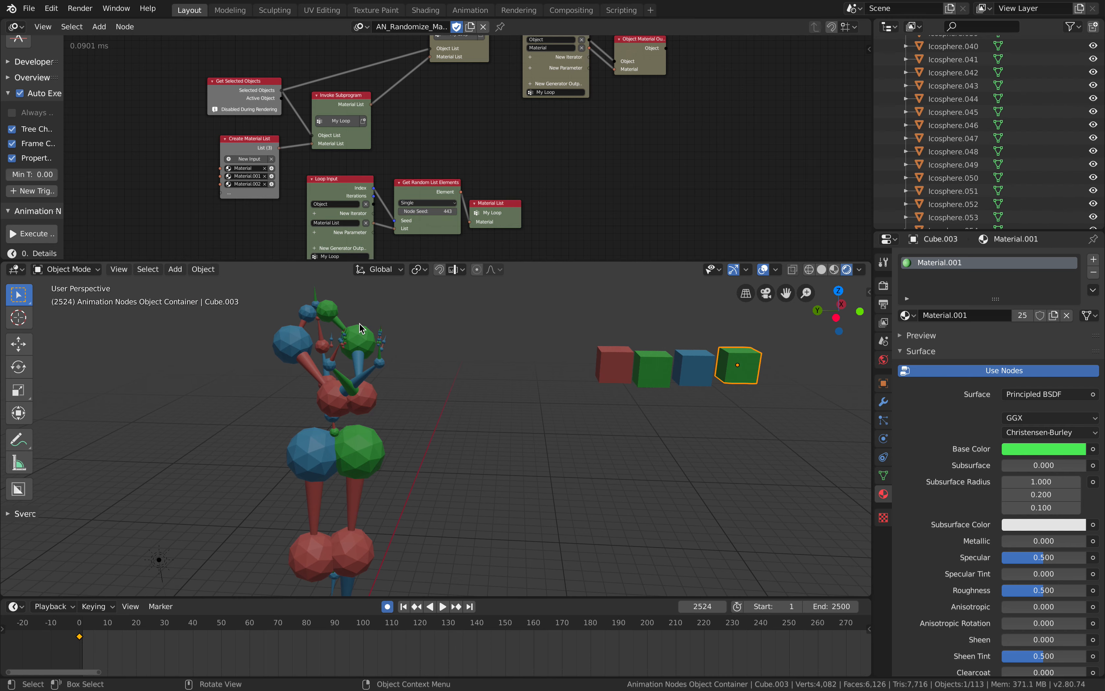
# Select all dummy parts, set the node seed to 425 to randomize their materials, and deselect everything
pyautogui.scroll(-3, 360, 328)
pyautogui.press('Right')
pyautogui.moveTo(338, 325); pyautogui.dragTo(429, 589)
pyautogui.click(431, 434)
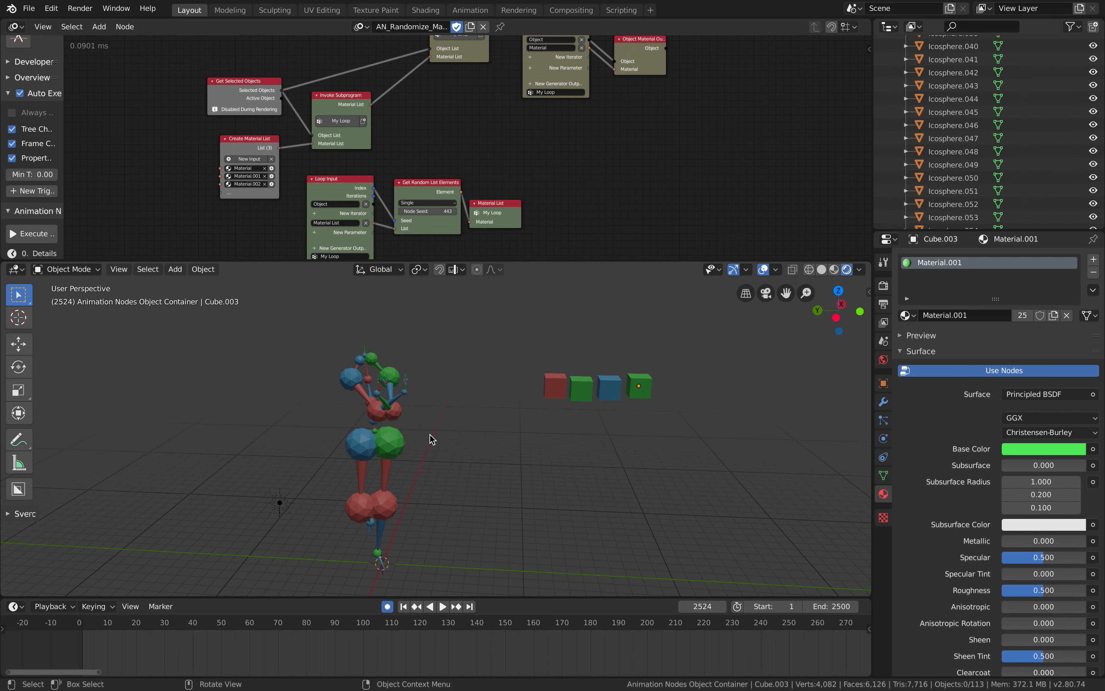
pyautogui.moveTo(343, 378); pyautogui.dragTo(421, 596)
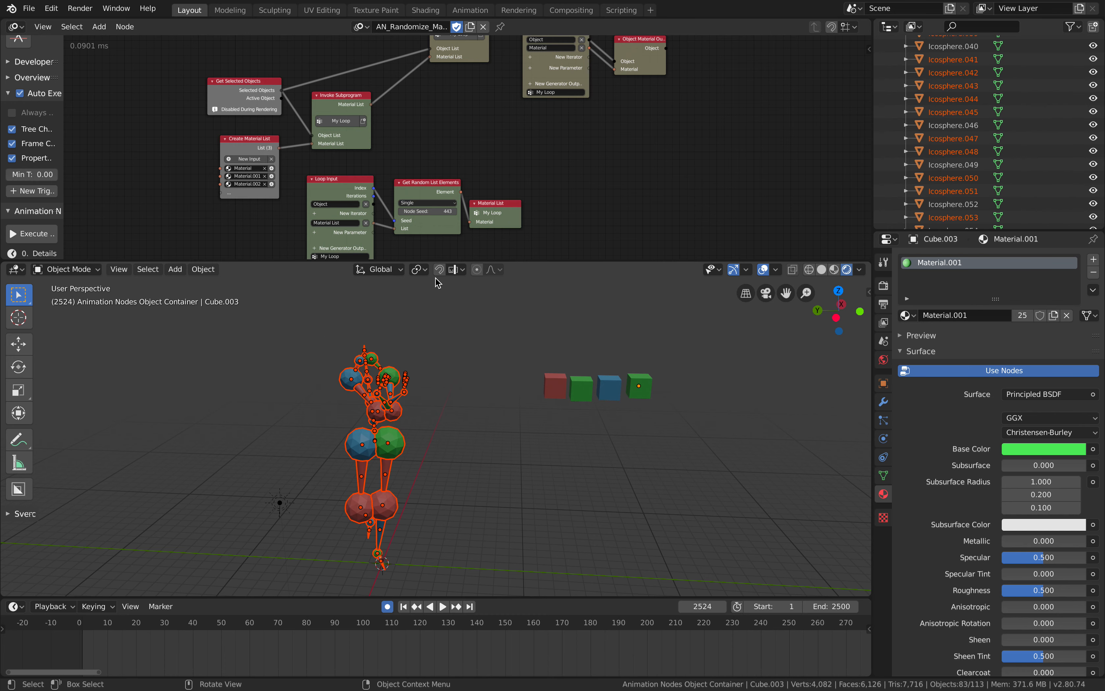
pyautogui.moveTo(428, 211); pyautogui.dragTo(469, 211)
pyautogui.moveTo(471, 386); pyautogui.dragTo(473, 386, button='middle')
pyautogui.press('a')
pyautogui.hotkey('alt', 'a')
# Replace the fourth cube's material with a new one that has a yellow base color
pyautogui.click(666, 400)
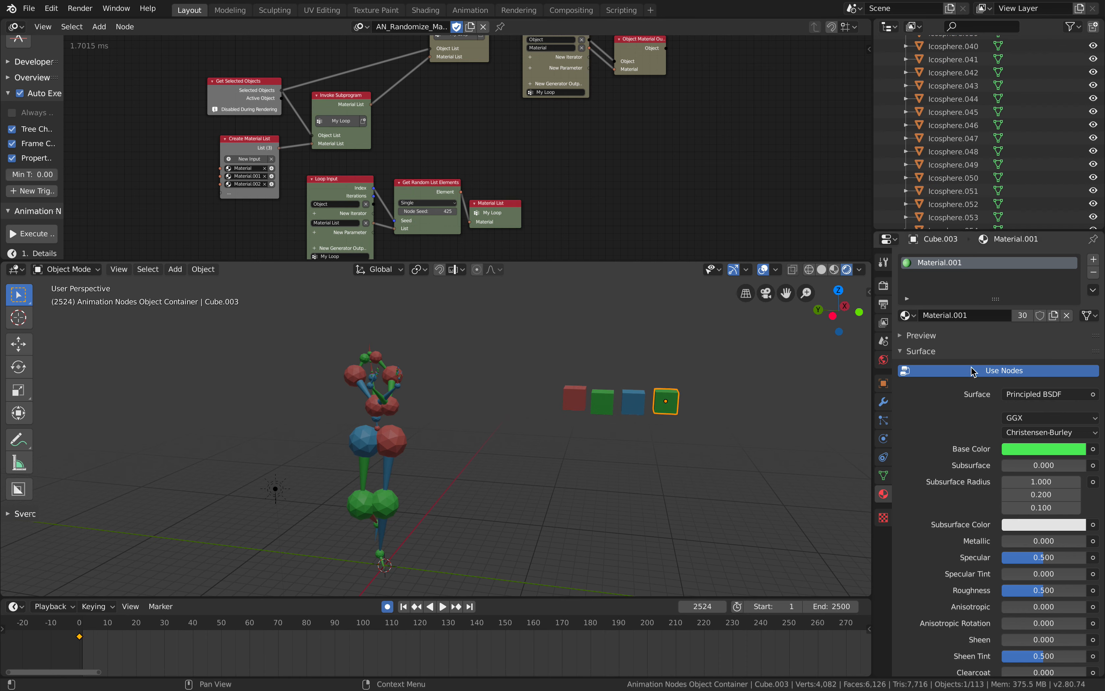
pyautogui.click(1093, 273)
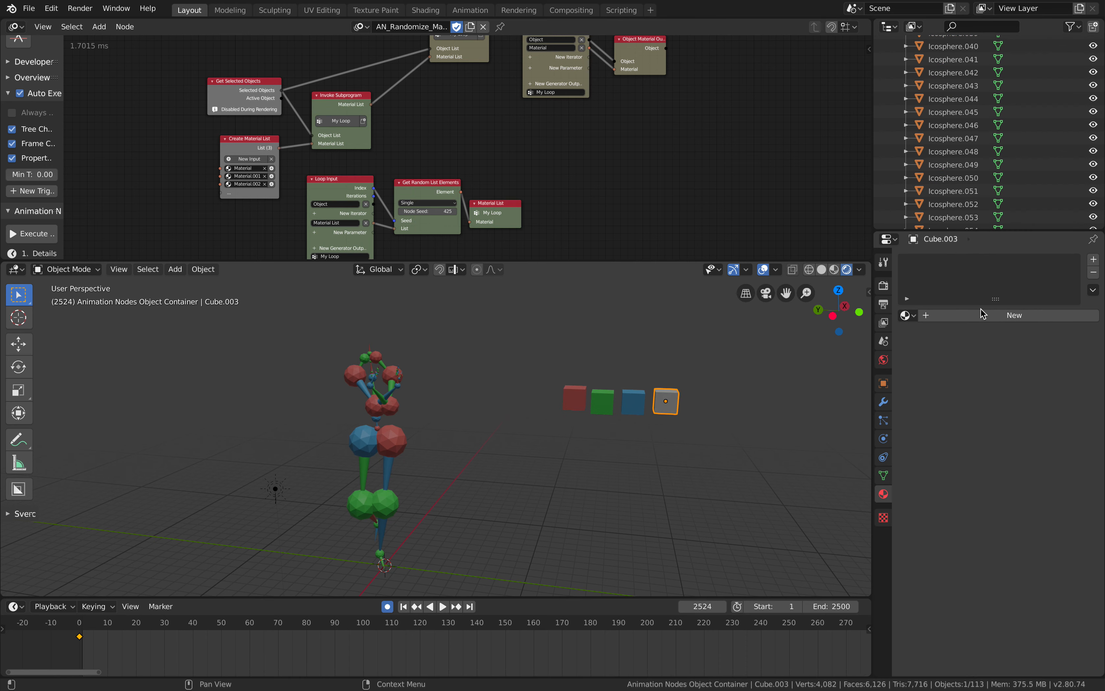
pyautogui.click(991, 315)
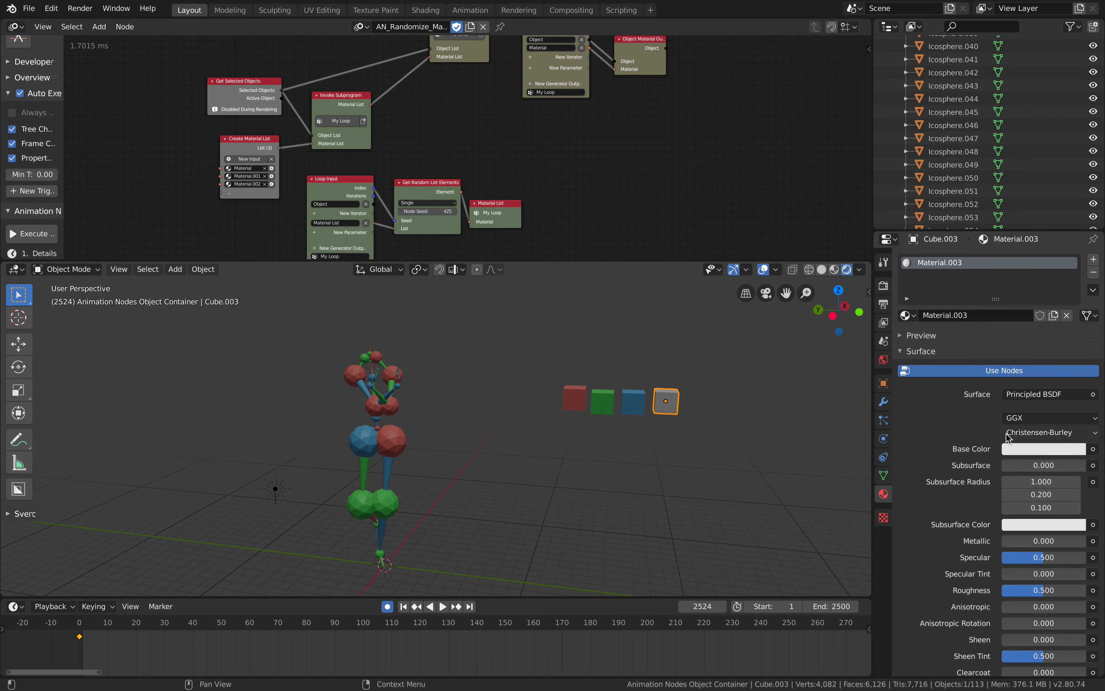
pyautogui.click(1008, 448)
pyautogui.moveTo(987, 345); pyautogui.dragTo(987, 334)
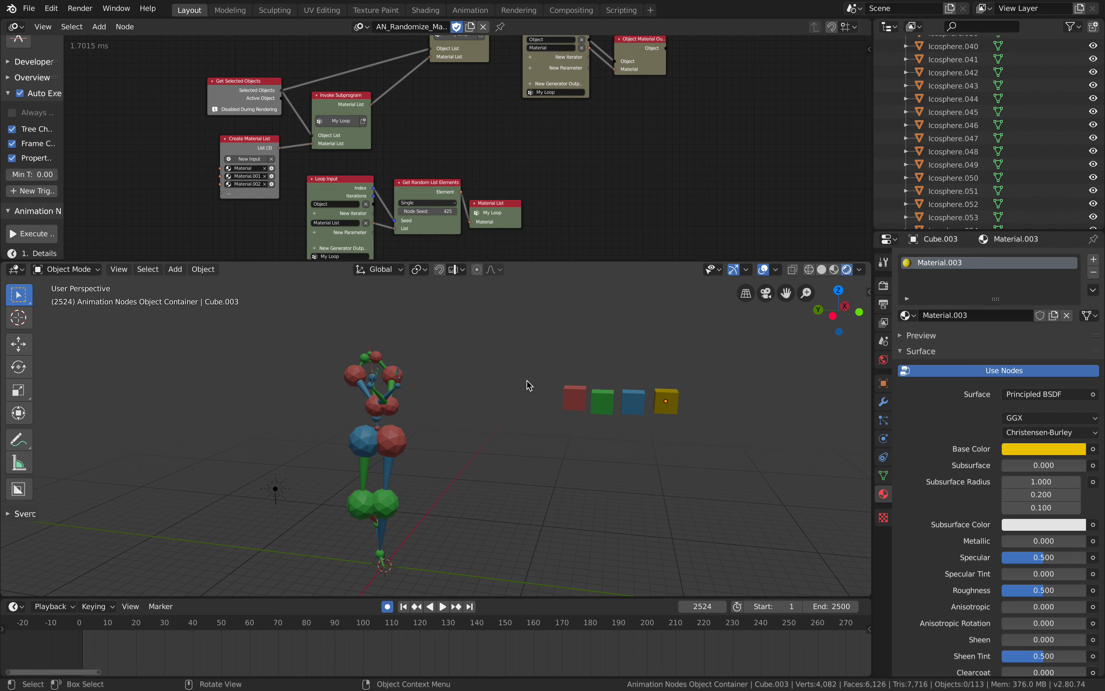
# Add a fourth input to the Create Material List node and assign Material.003 to it
pyautogui.scroll(2, 250, 182)
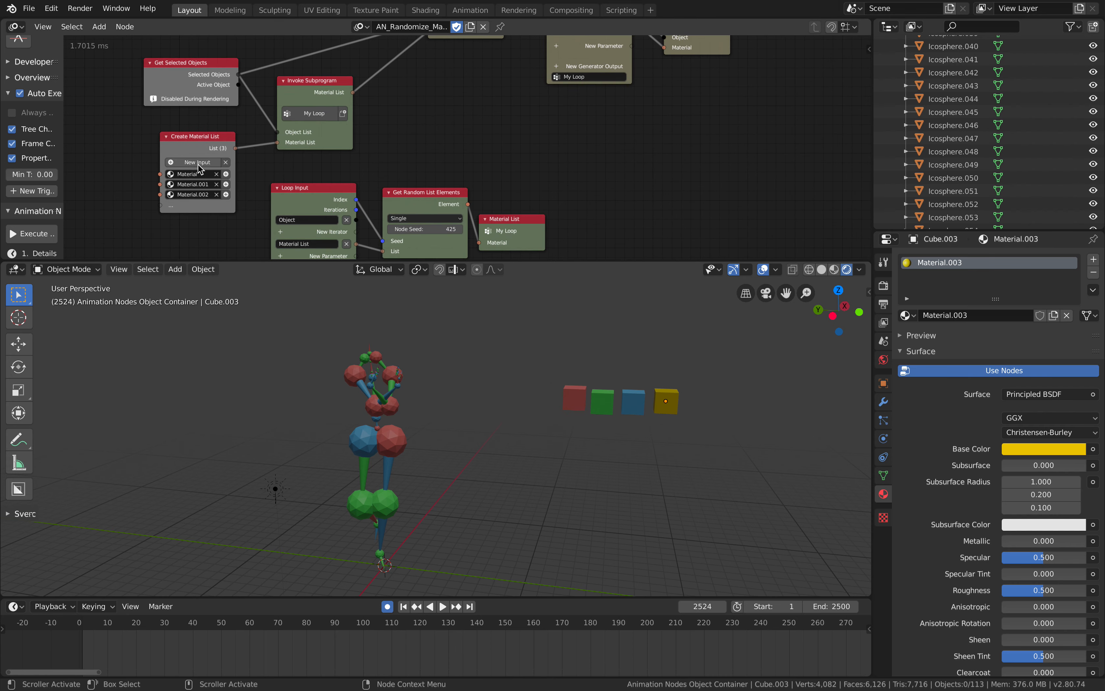
pyautogui.click(187, 162)
pyautogui.click(191, 204)
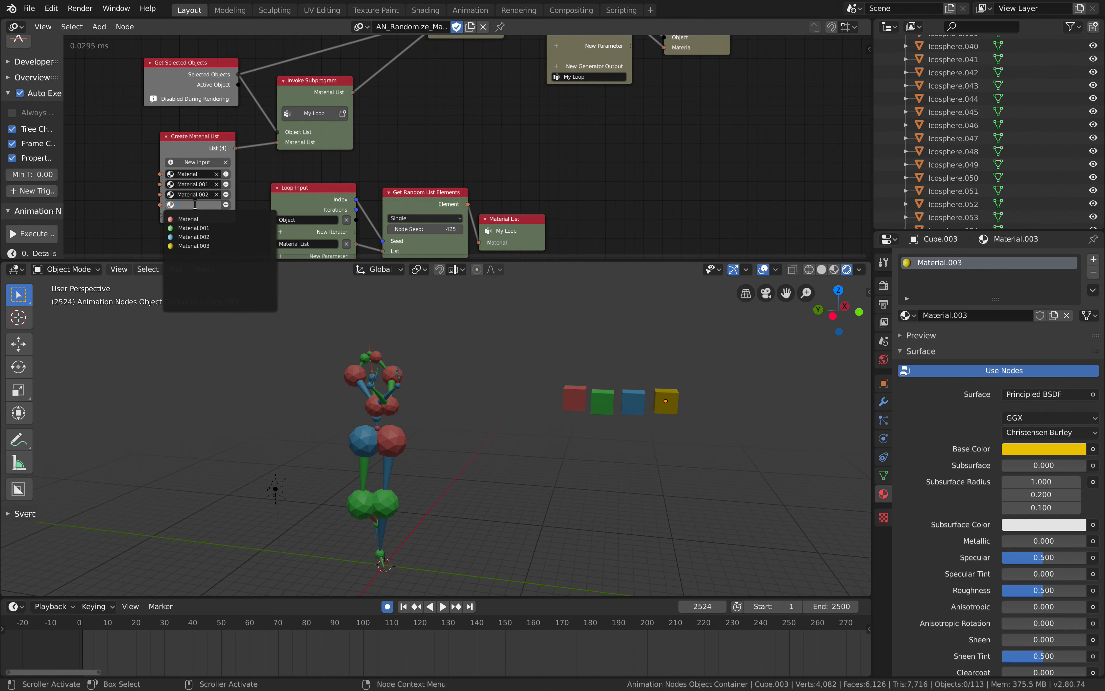
pyautogui.click(206, 249)
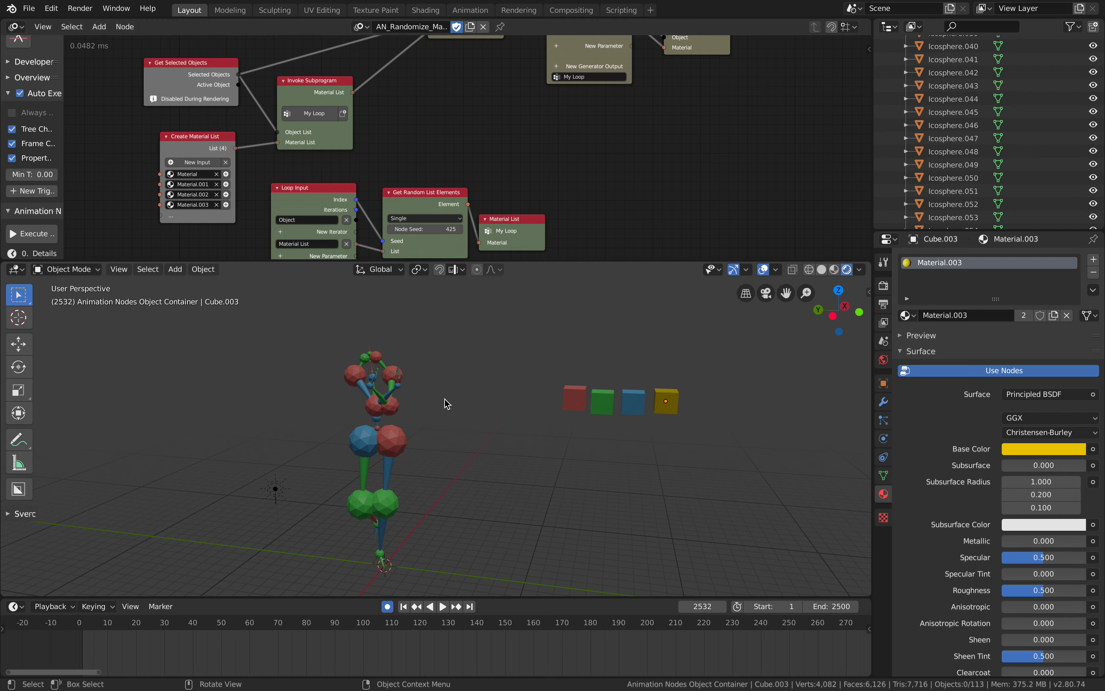
# Save the file and move the Material List node further away from the Get Random List Elements node
pyautogui.moveTo(444, 398); pyautogui.dragTo(434, 392, button='middle')
pyautogui.hotkey('ctrl', 's')
pyautogui.click(36, 113)
pyautogui.moveTo(496, 219); pyautogui.dragTo(493, 200, button='middle')
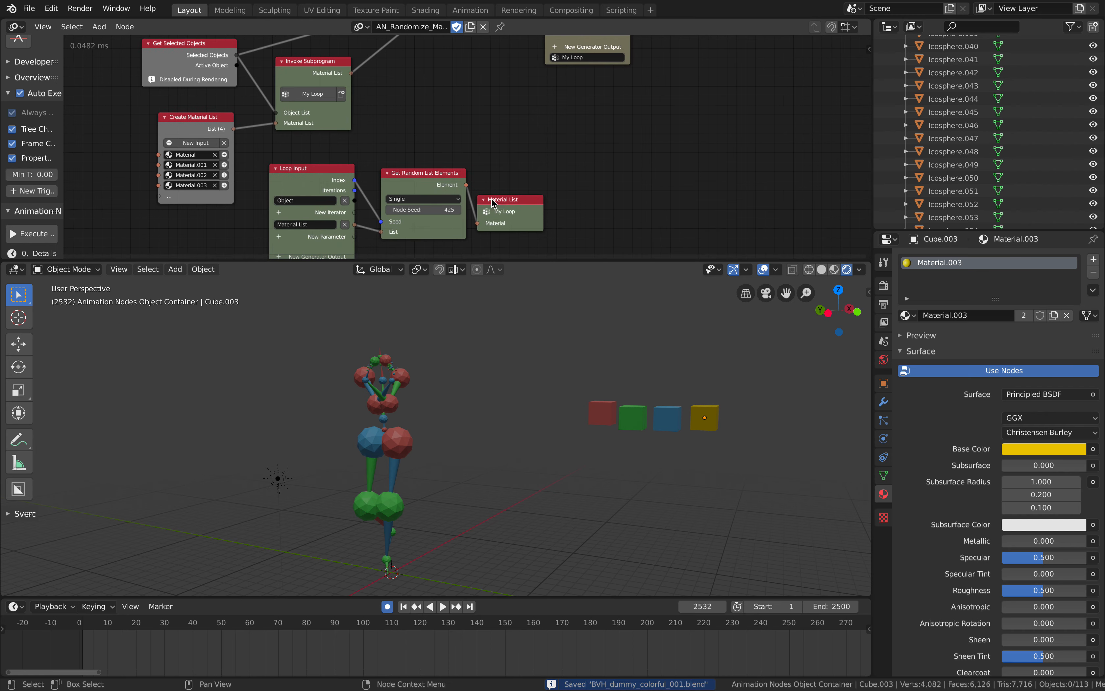
pyautogui.moveTo(505, 200); pyautogui.dragTo(542, 177)
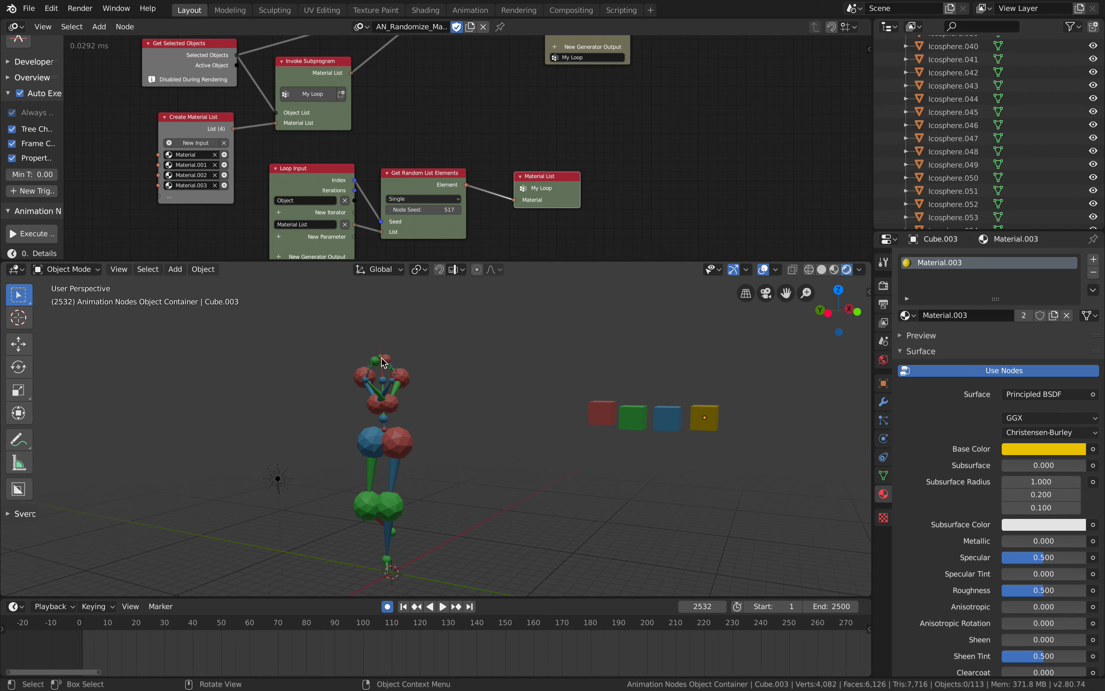
# Select the whole dummy, set the node seed to 539 to redistribute the four materials, and deselect it
pyautogui.moveTo(342, 334); pyautogui.dragTo(447, 585)
pyautogui.moveTo(436, 209); pyautogui.dragTo(494, 209)
pyautogui.click(470, 378)
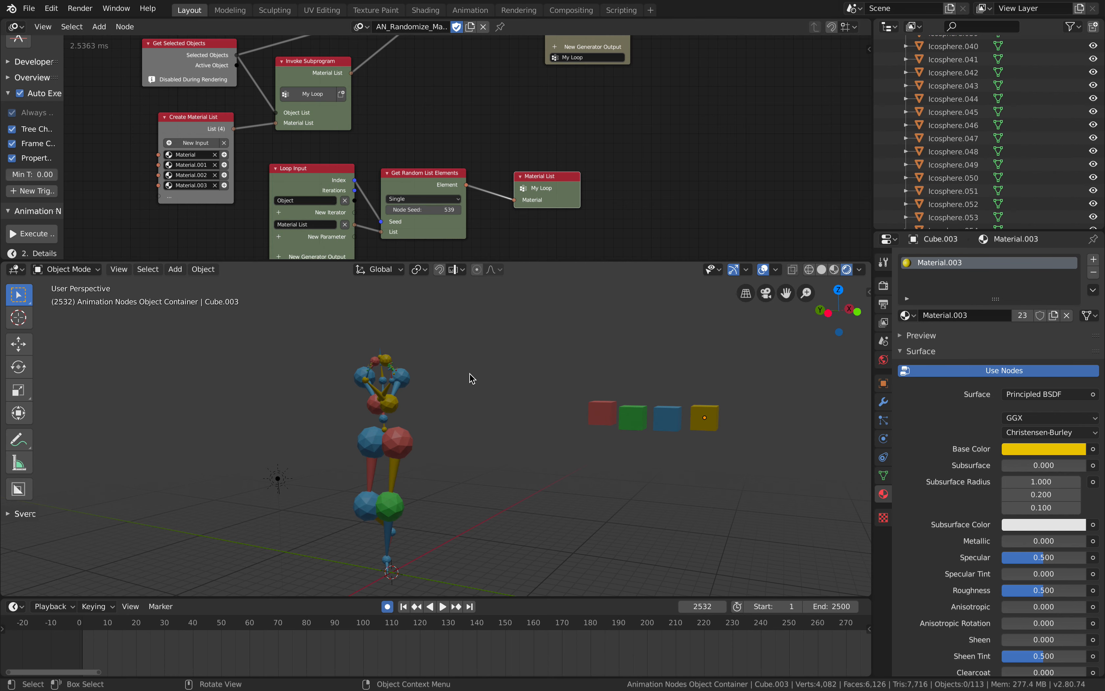
# Inspect the dummy's recolored upper body up close and check the material of a blue joint sphere
pyautogui.scroll(1, 450, 383)
pyautogui.scroll(5, 376, 377)
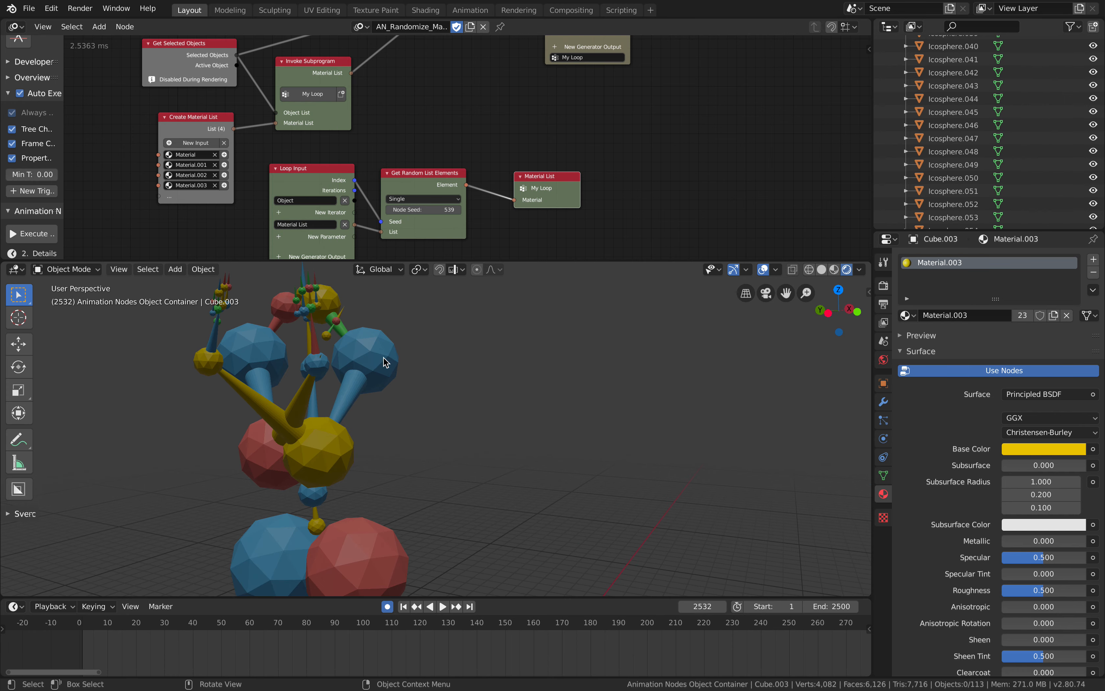
pyautogui.click(372, 368)
pyautogui.scroll(-5, 372, 366)
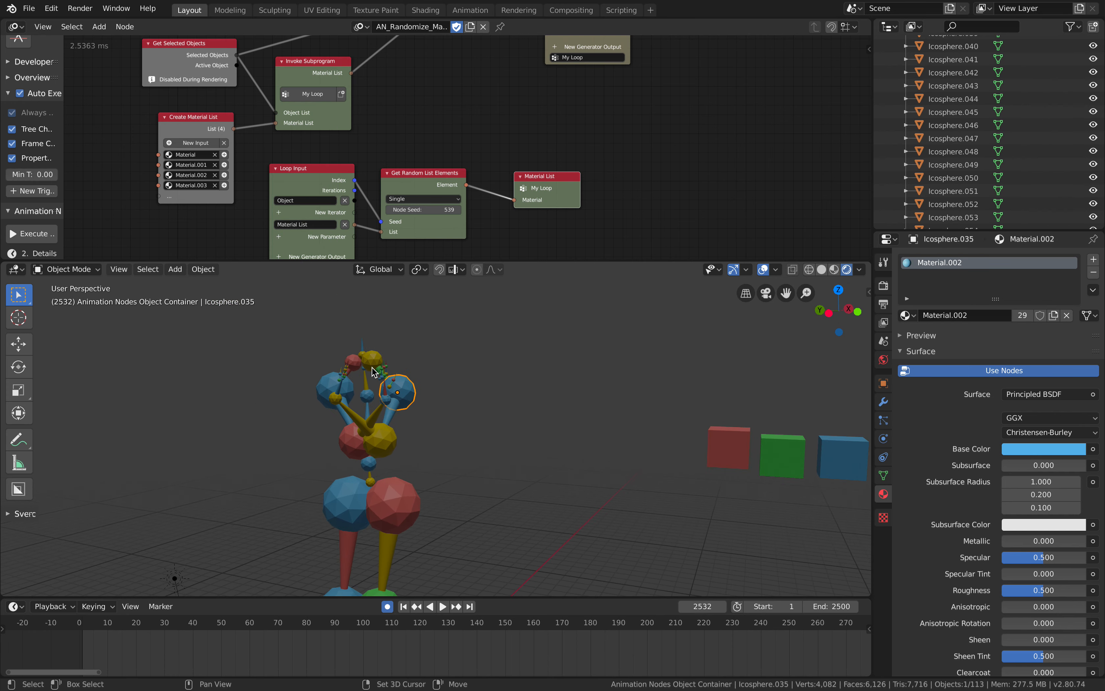
pyautogui.scroll(-2, 372, 368)
pyautogui.scroll(-2, 333, 329)
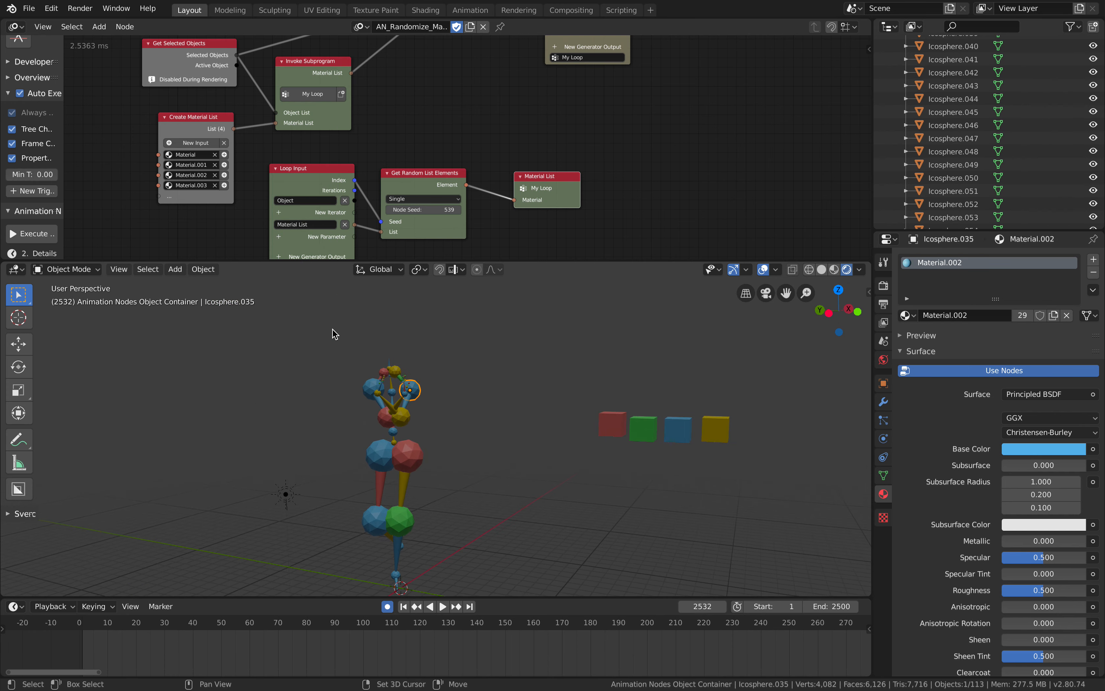
# Select the dummy parts, set the node seed to 1251 for a new material distribution, and deselect everything
pyautogui.moveTo(335, 305); pyautogui.dragTo(444, 585)
pyautogui.moveTo(427, 210); pyautogui.dragTo(567, 209)
pyautogui.press('a')
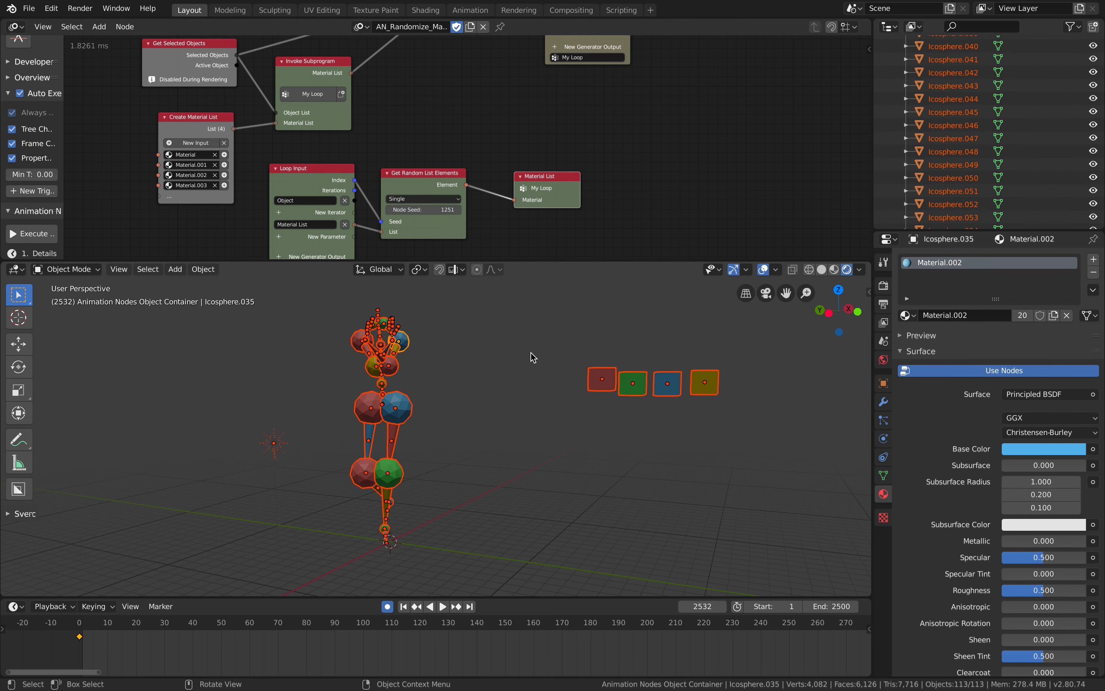
pyautogui.hscroll(-3, 530, 351)
pyautogui.hotkey('alt', 'a')
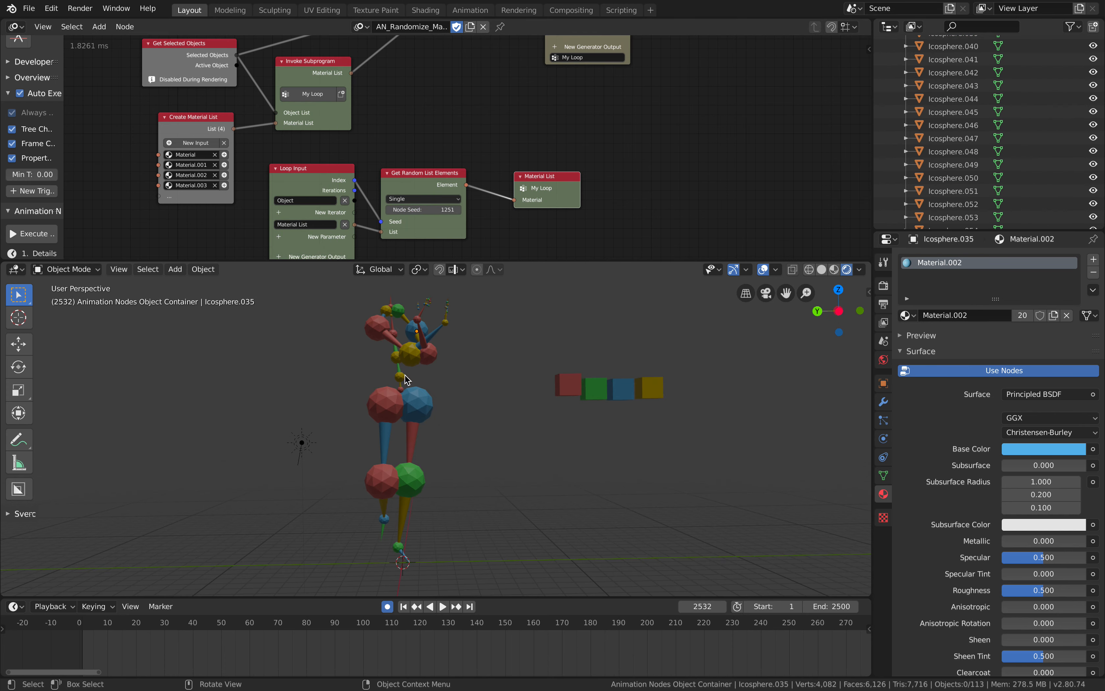
# Select the yellow cube and enlarge the node editor area
pyautogui.hscroll(3, 437, 371)
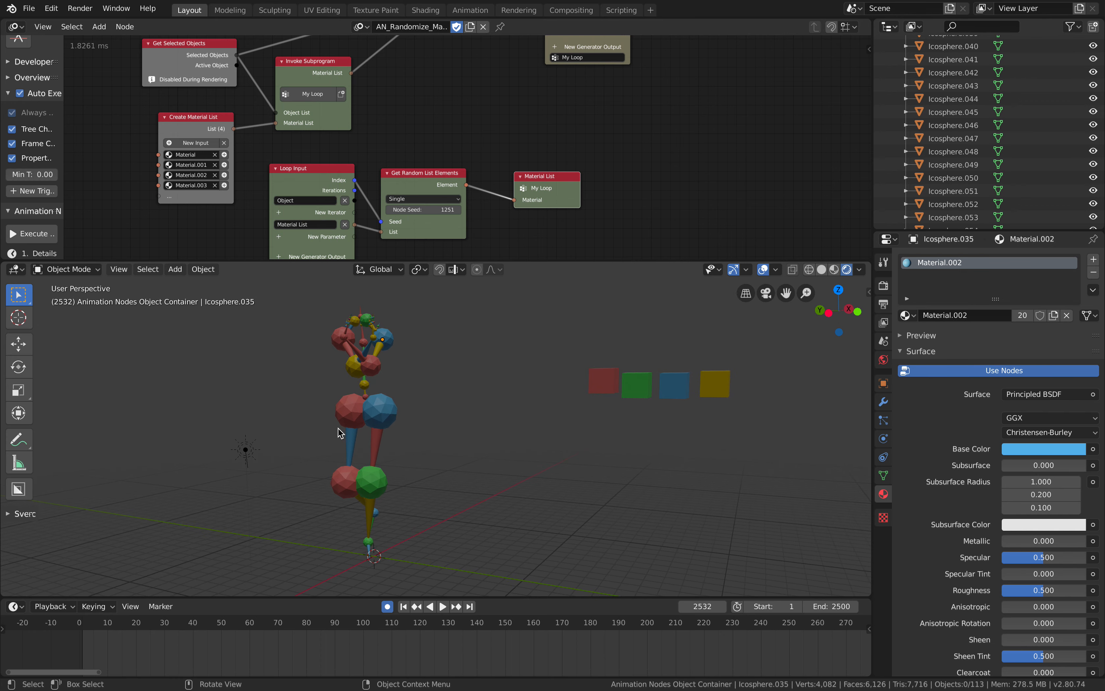
pyautogui.click(642, 383)
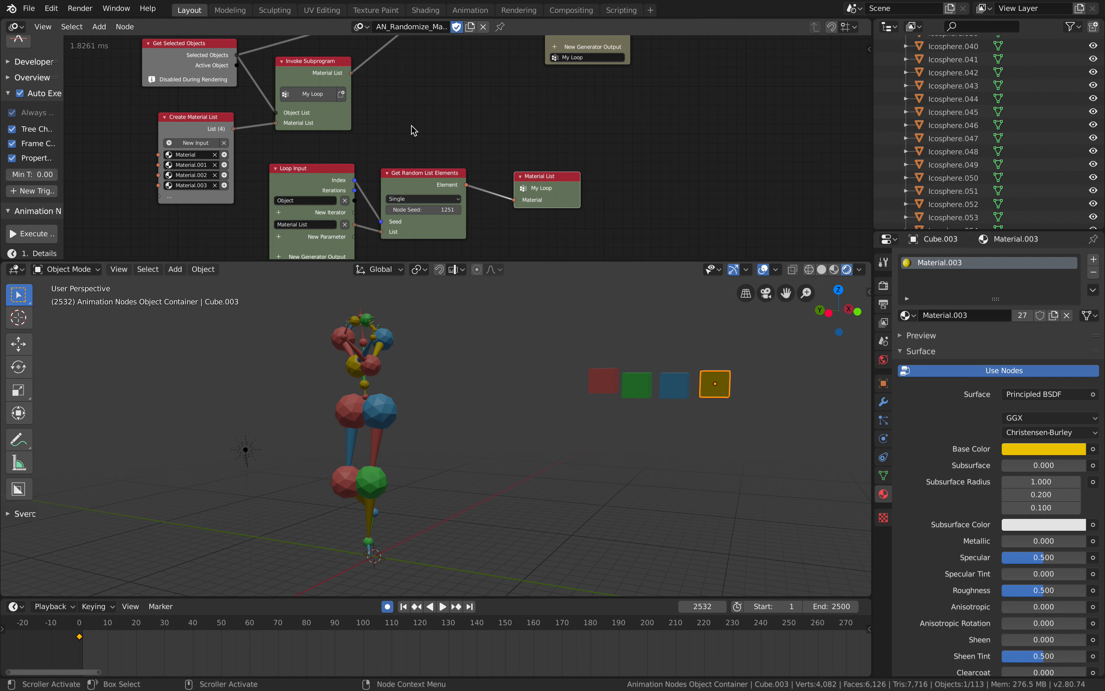
pyautogui.scroll(5, 412, 126)
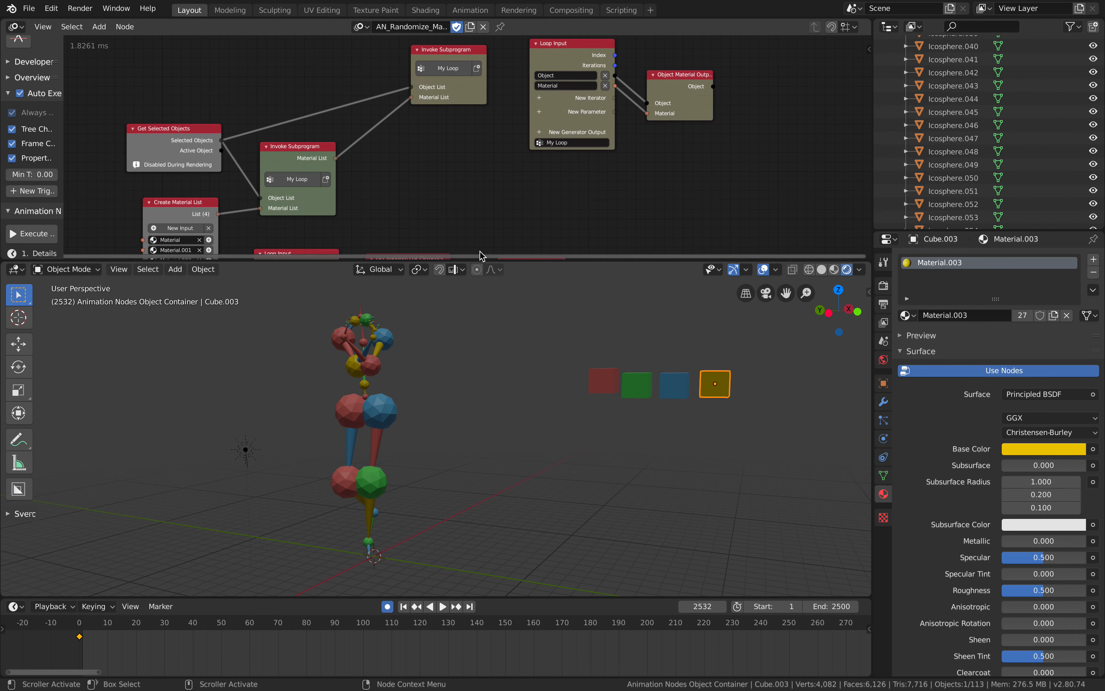
pyautogui.moveTo(517, 261); pyautogui.dragTo(517, 324)
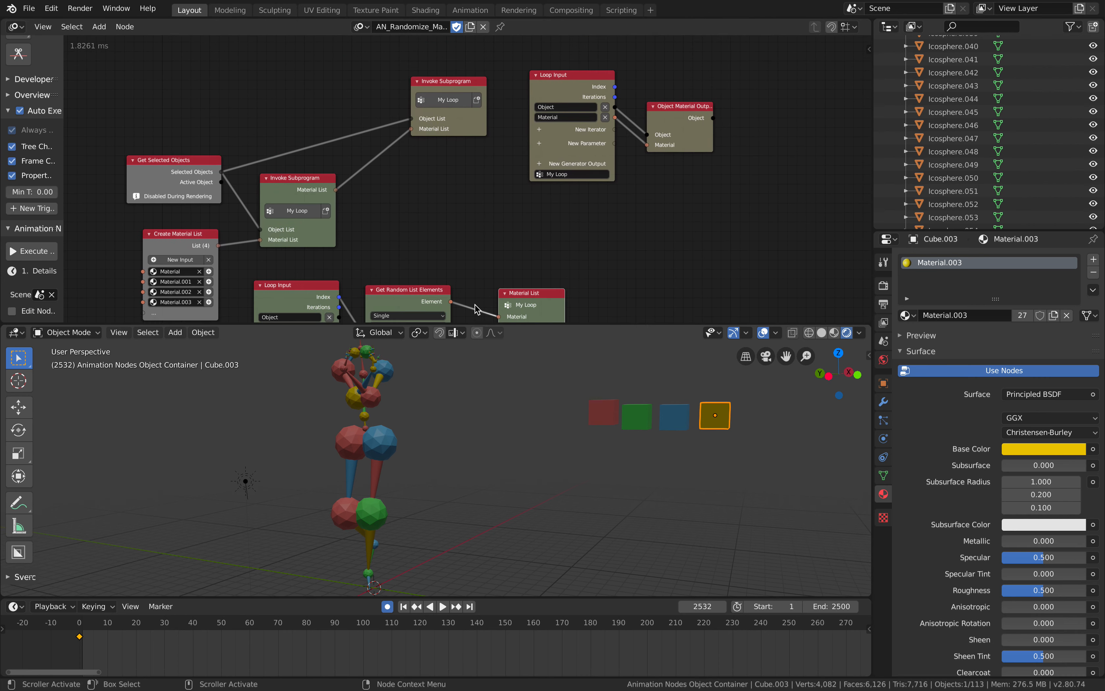
# Shift the Get Random List Elements and Material List nodes slightly away from the Loop Input node
pyautogui.moveTo(421, 456); pyautogui.dragTo(436, 447, button='middle')
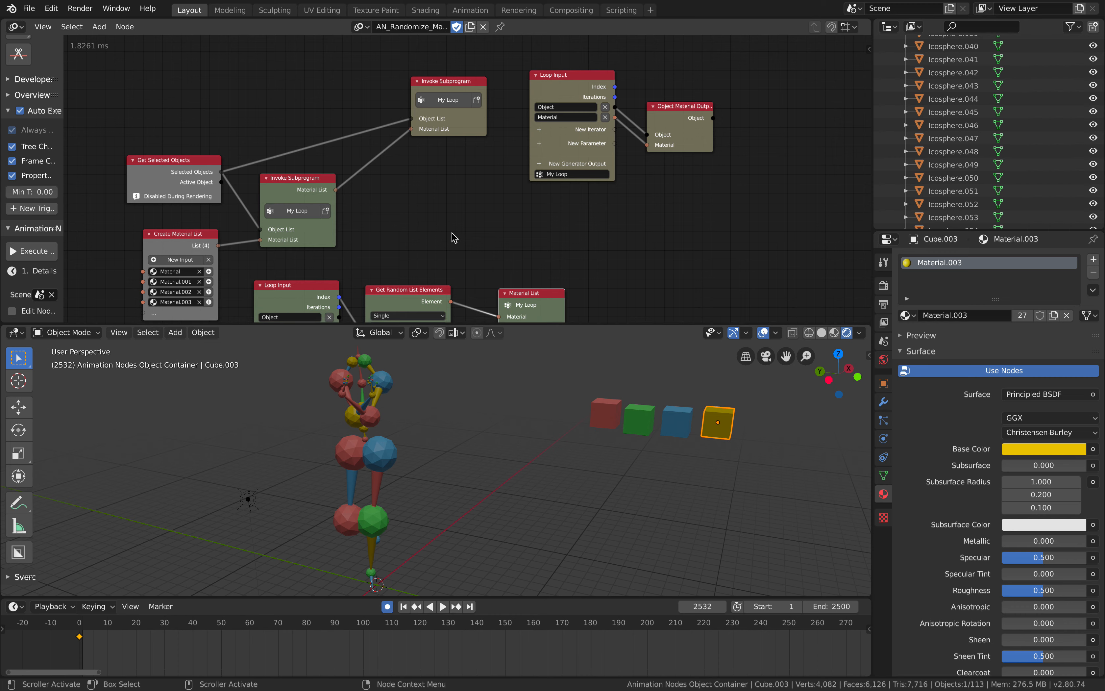
pyautogui.moveTo(460, 232); pyautogui.dragTo(464, 211, button='middle')
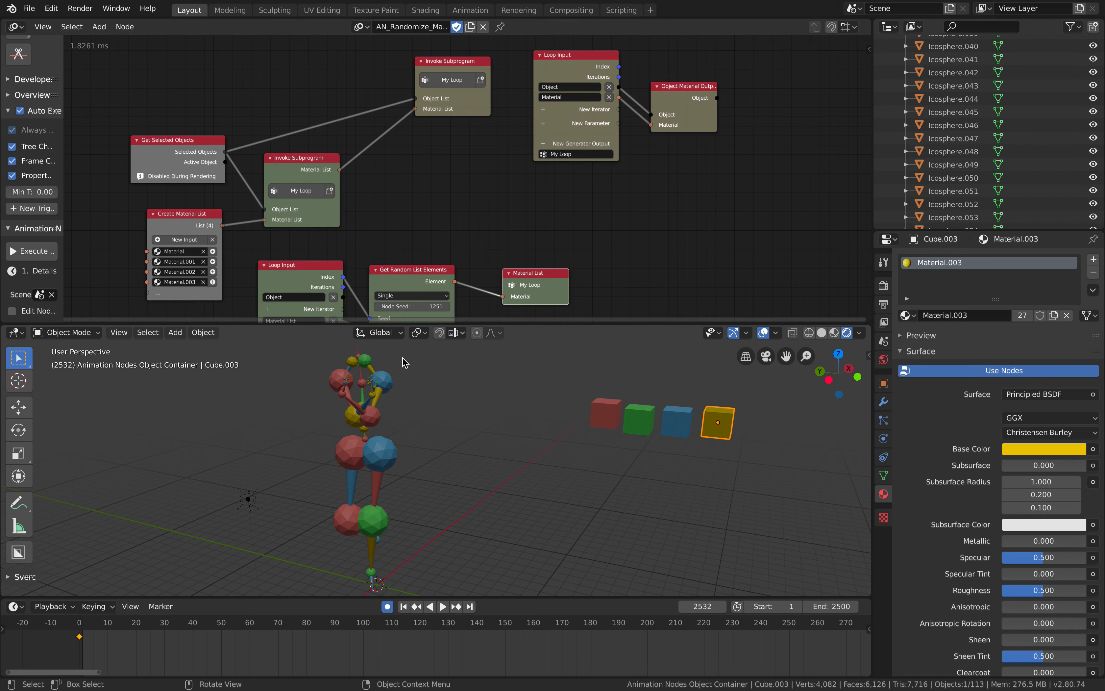
pyautogui.moveTo(413, 284); pyautogui.dragTo(411, 274, button='middle')
pyautogui.moveTo(303, 278); pyautogui.dragTo(322, 256, button='middle')
pyautogui.moveTo(414, 240); pyautogui.dragTo(432, 239)
pyautogui.moveTo(555, 242); pyautogui.dragTo(568, 242)
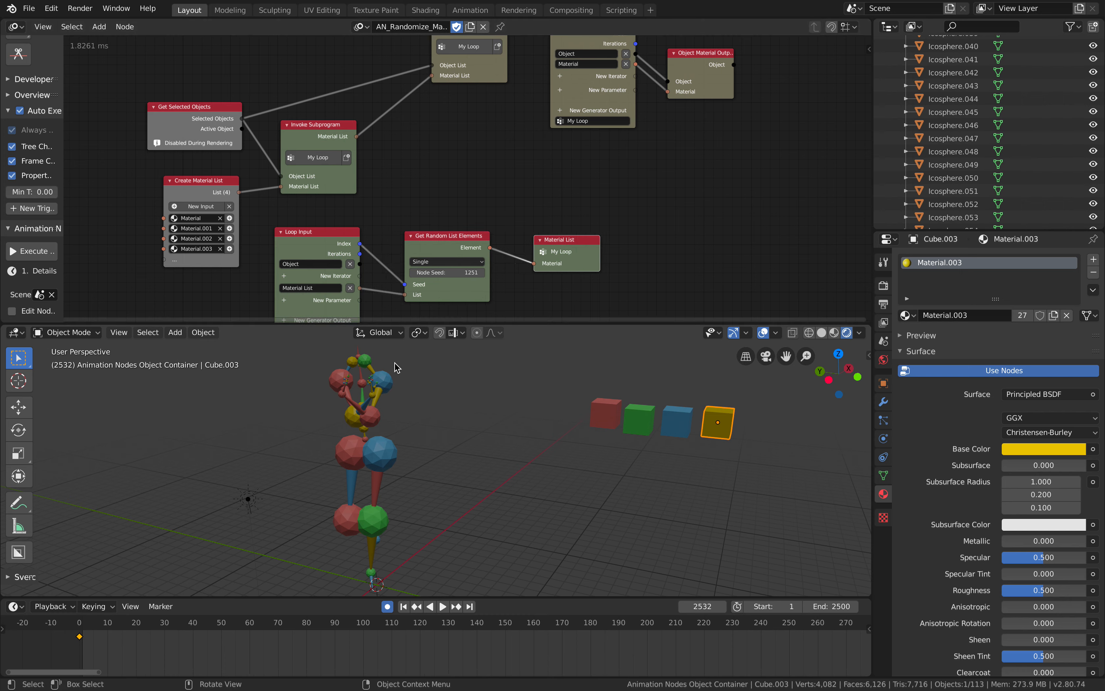
pyautogui.moveTo(419, 412); pyautogui.dragTo(420, 415, button='middle')
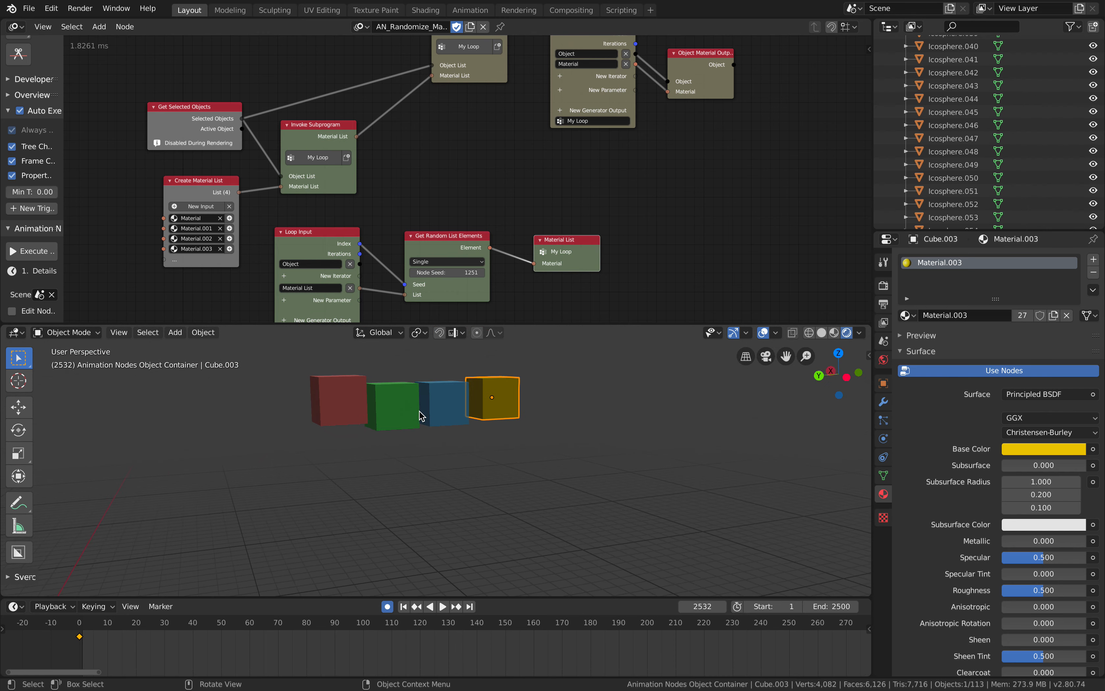